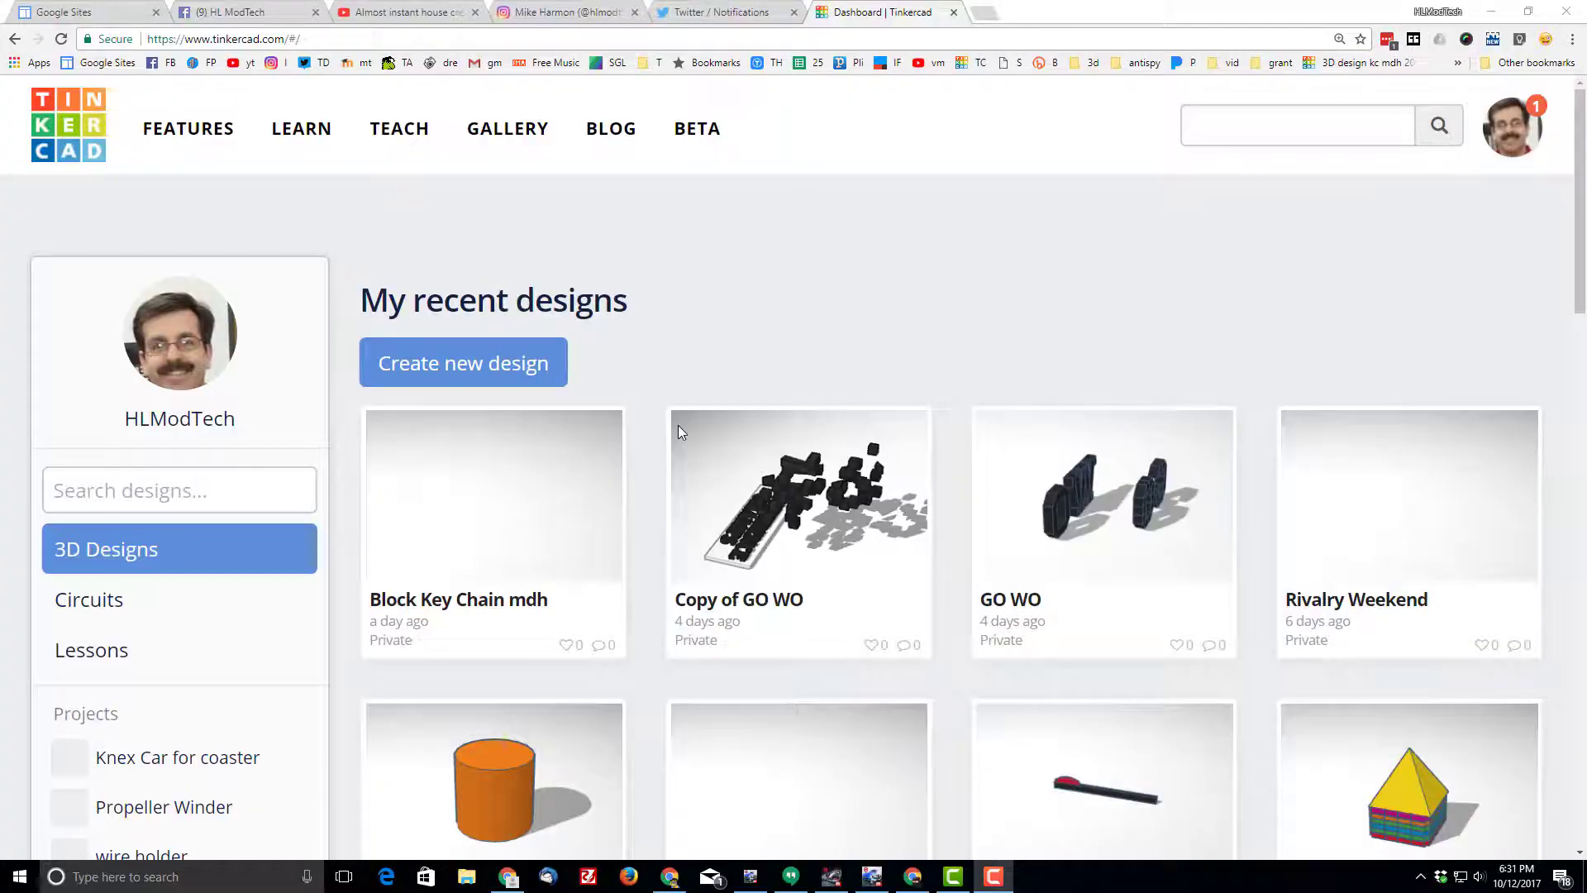
Step: Create a new blank design from the dashboard, which opens as 'Swanky Bombul'
{"action": "left_click", "coordinate": [498, 374]}
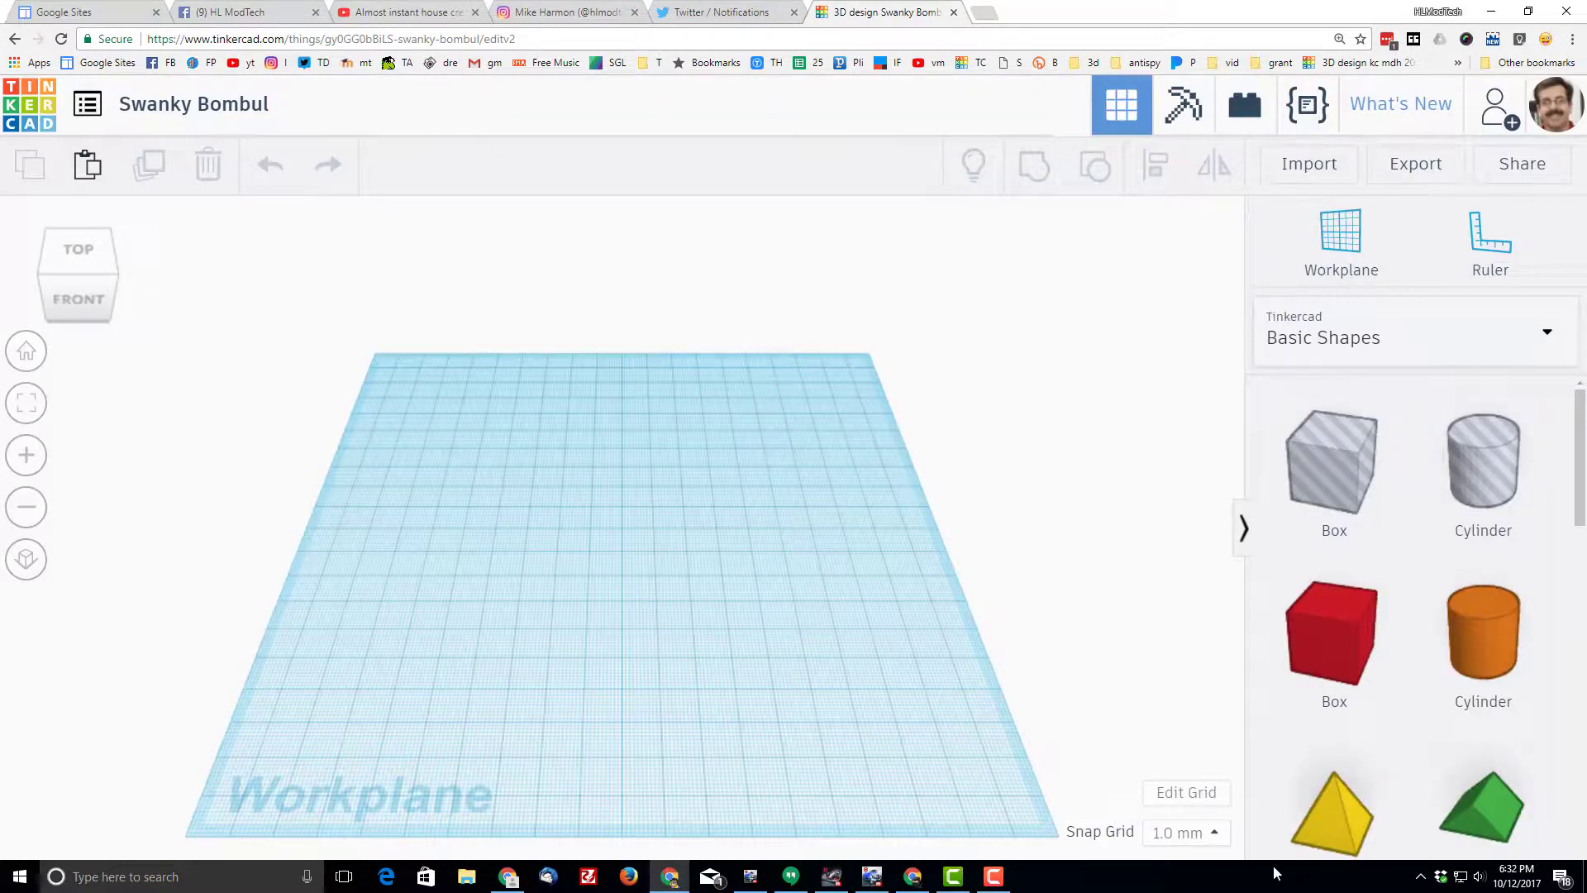
Step: Place a Box on the workplane and resize all three 20 mm dimensions to 10 mm
{"action": "left_click_drag", "start_coordinate": [1310, 693], "coordinate": [554, 576]}
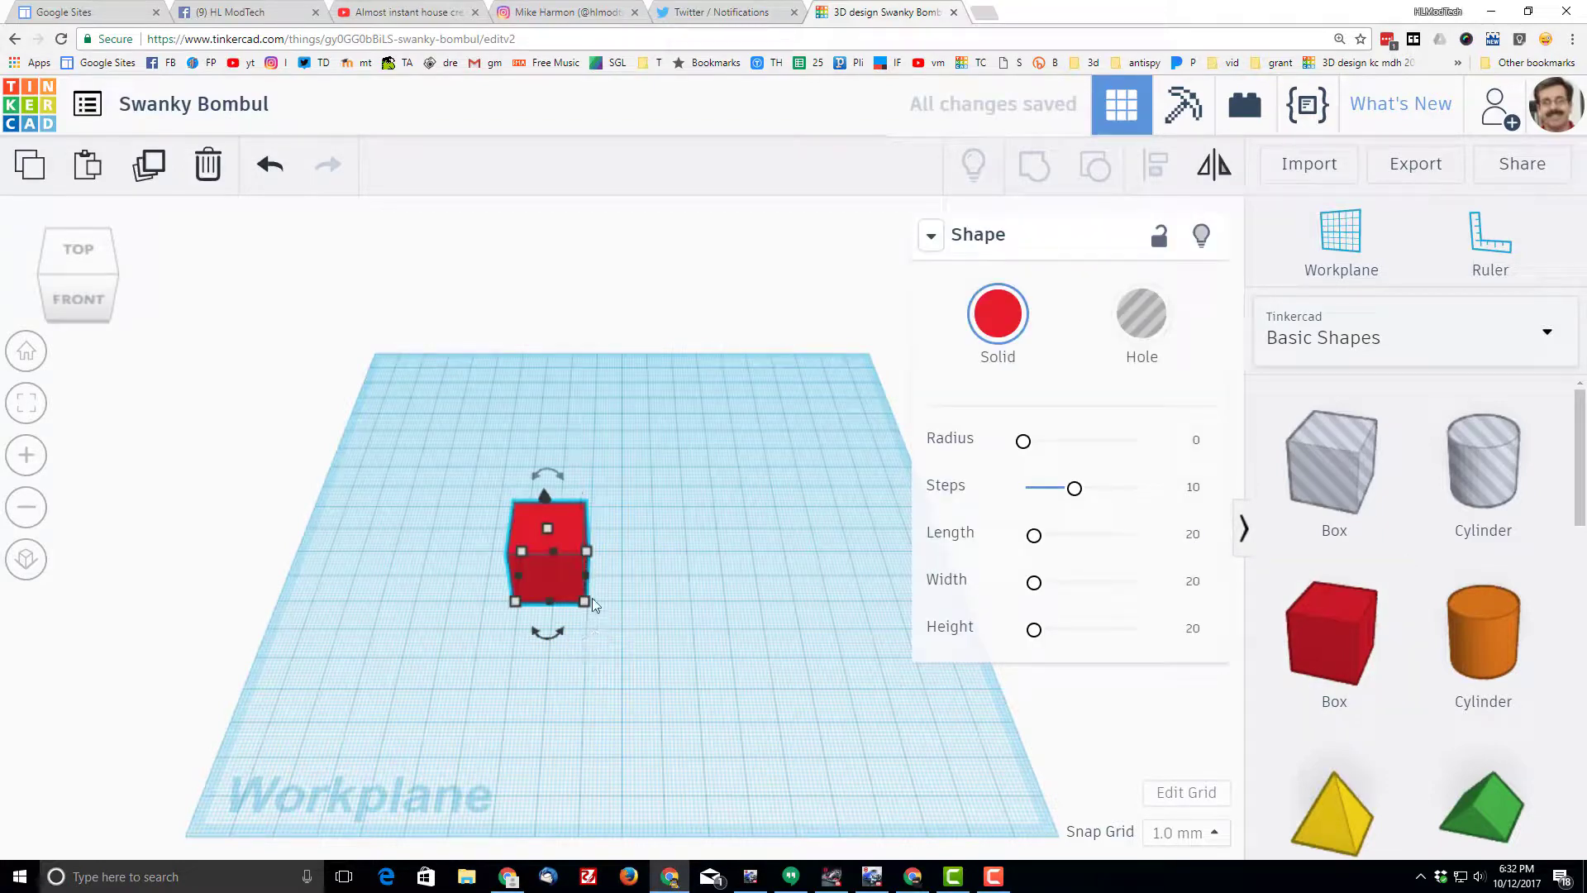
{"action": "mouse_move", "coordinate": [583, 606]}
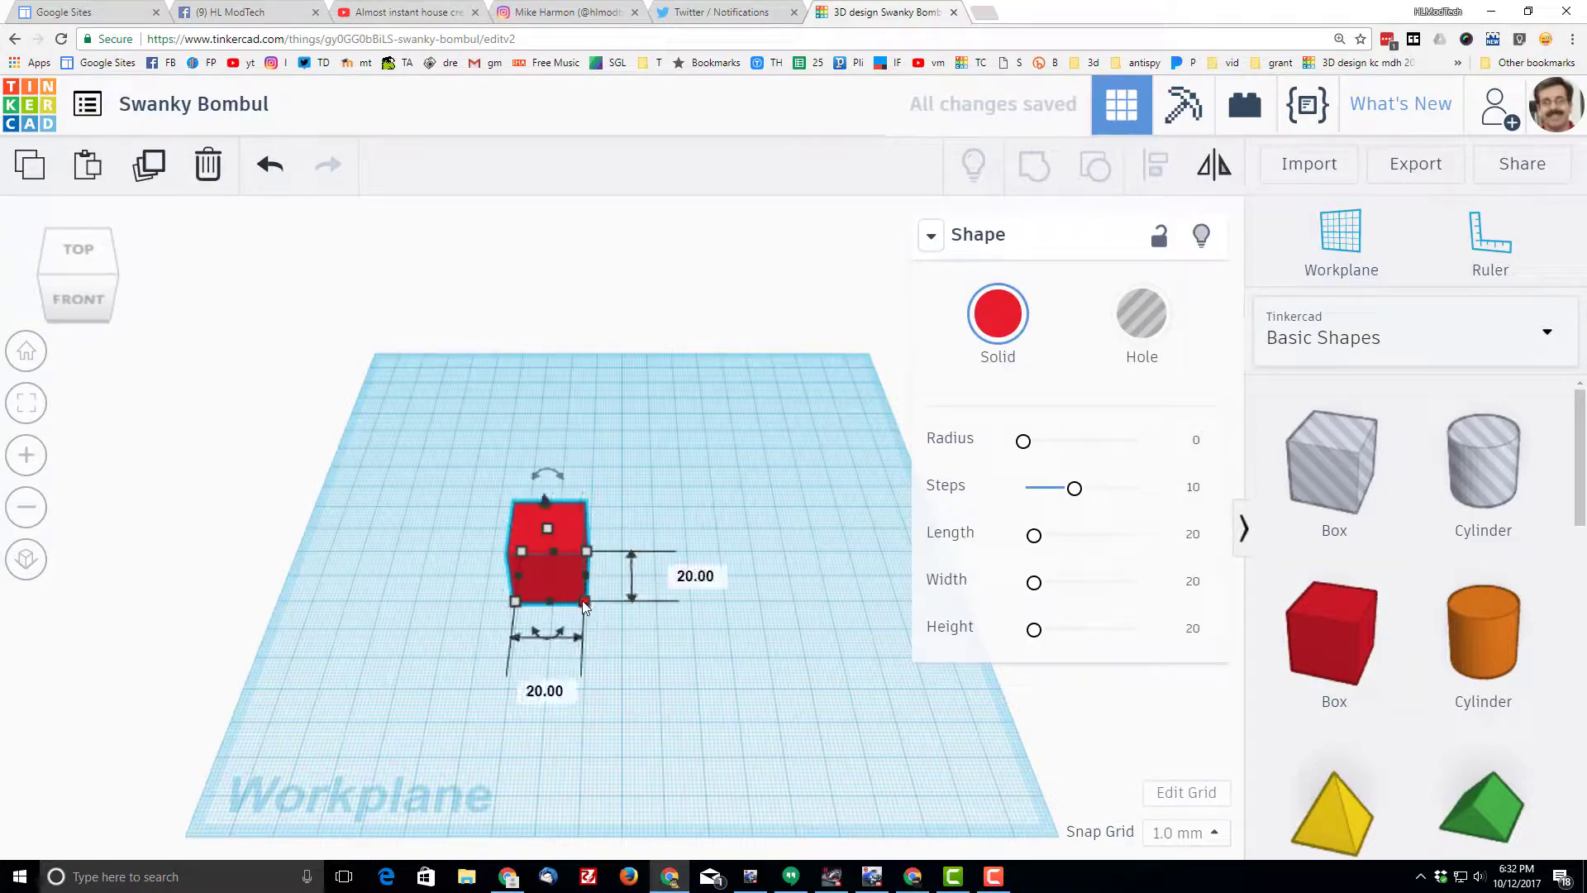
{"action": "left_click", "coordinate": [563, 692]}
{"action": "key", "text": "Return"}
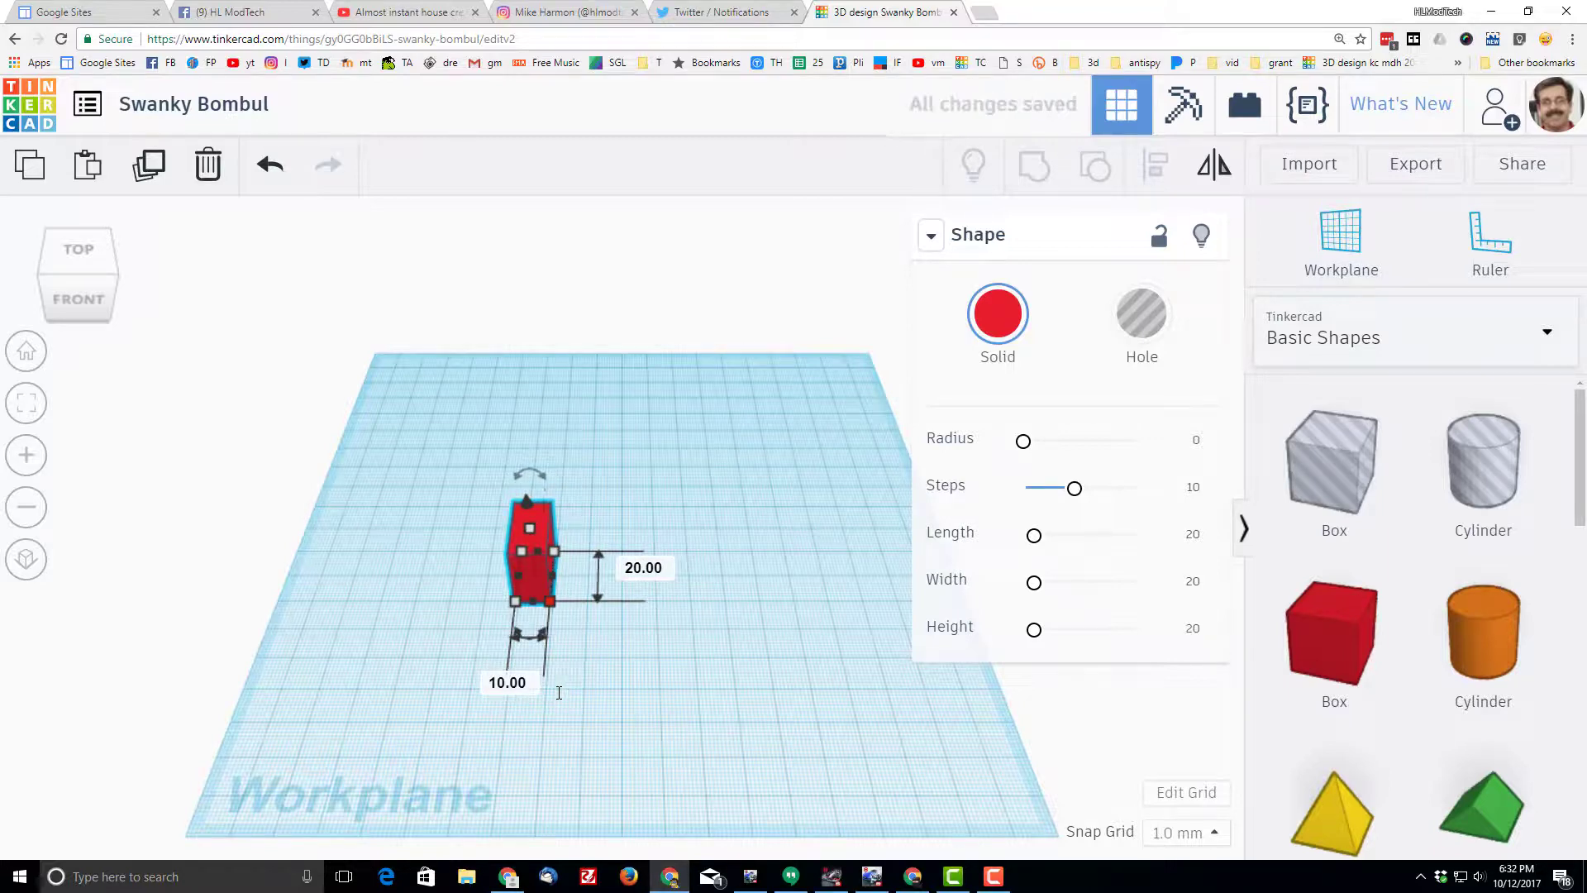
{"action": "left_click", "coordinate": [633, 570]}
{"action": "type", "text": "10"}
{"action": "key", "text": "Return"}
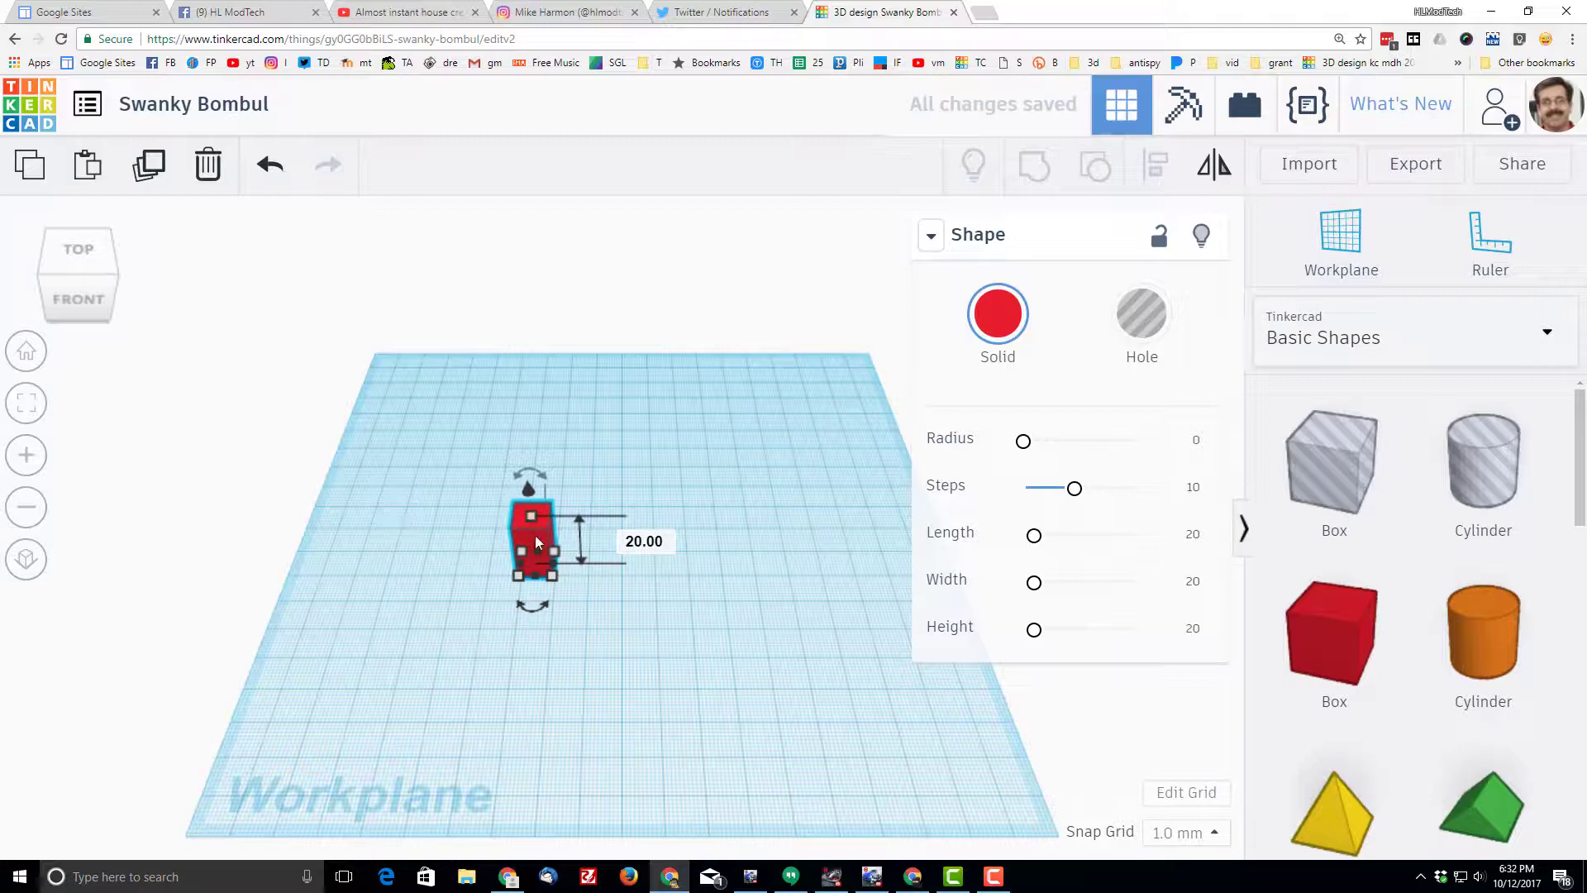
{"action": "left_click", "coordinate": [635, 540]}
{"action": "type", "text": "10"}
{"action": "key", "text": "Return"}
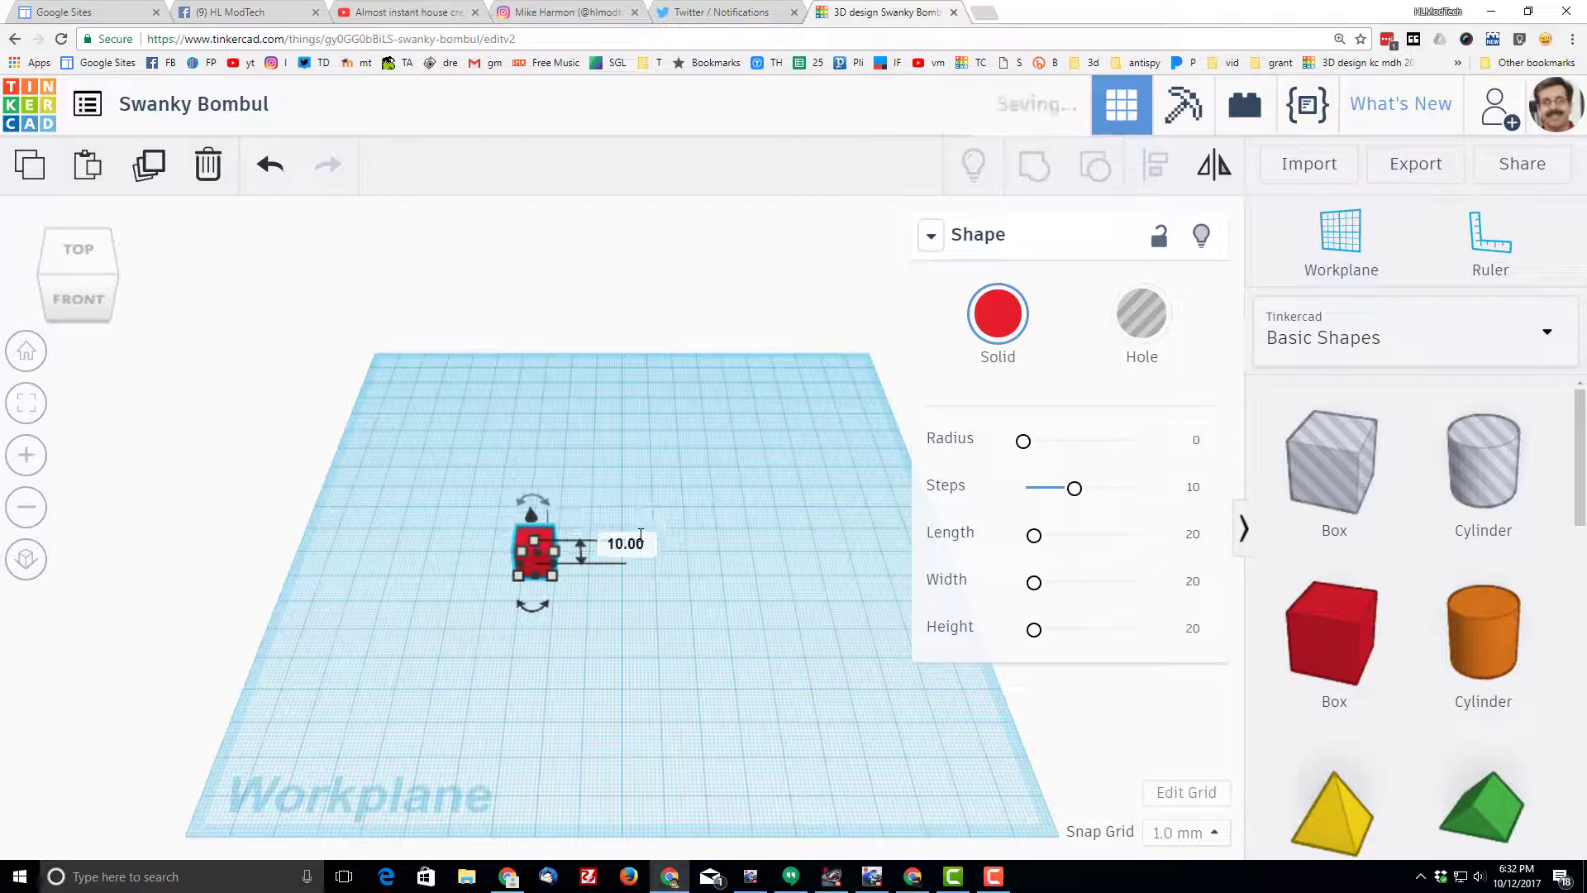
Step: Recolour the cube blue from the Solid swatches and orbit to a near-top view
{"action": "left_click", "coordinate": [38, 403]}
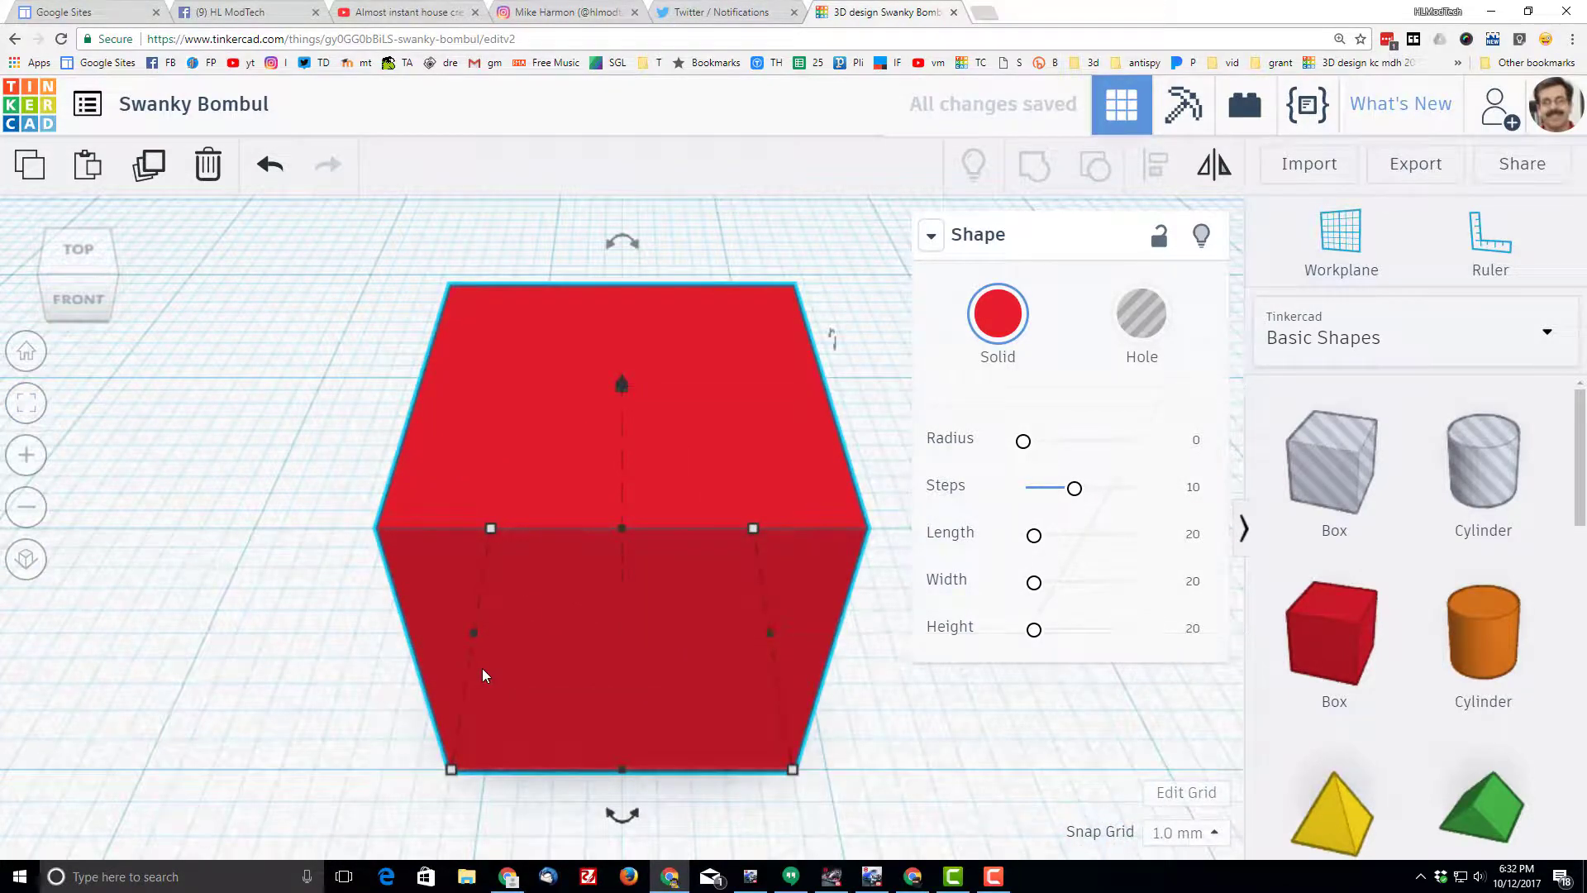
{"action": "left_click", "coordinate": [998, 316]}
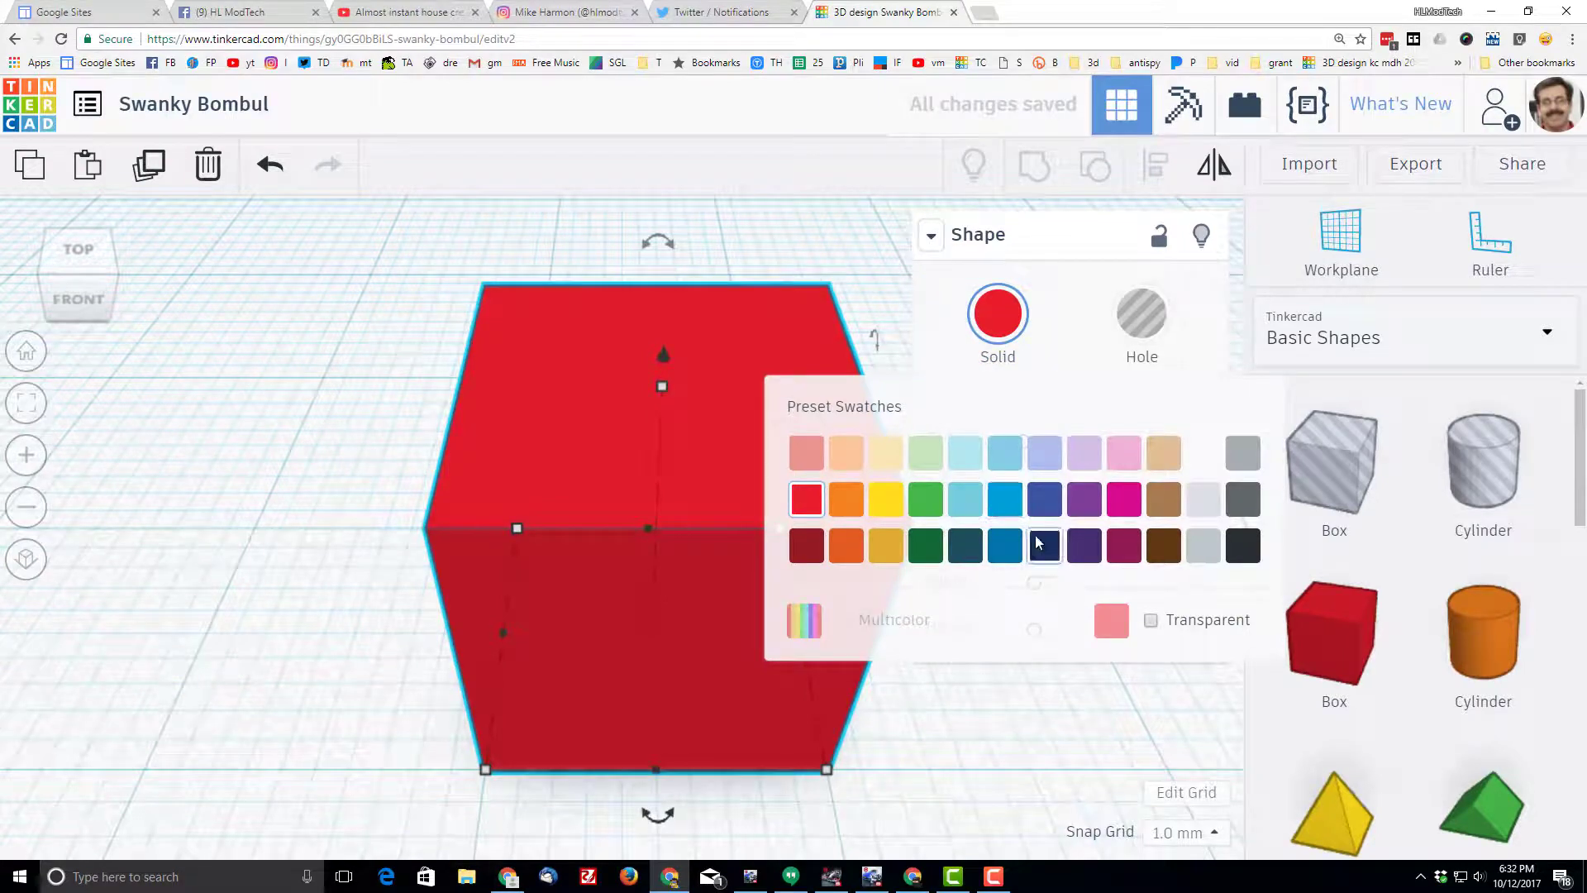
{"action": "left_click", "coordinate": [1000, 543]}
{"action": "scroll", "coordinate": [876, 564], "scroll_direction": "down", "scroll_amount": 6}
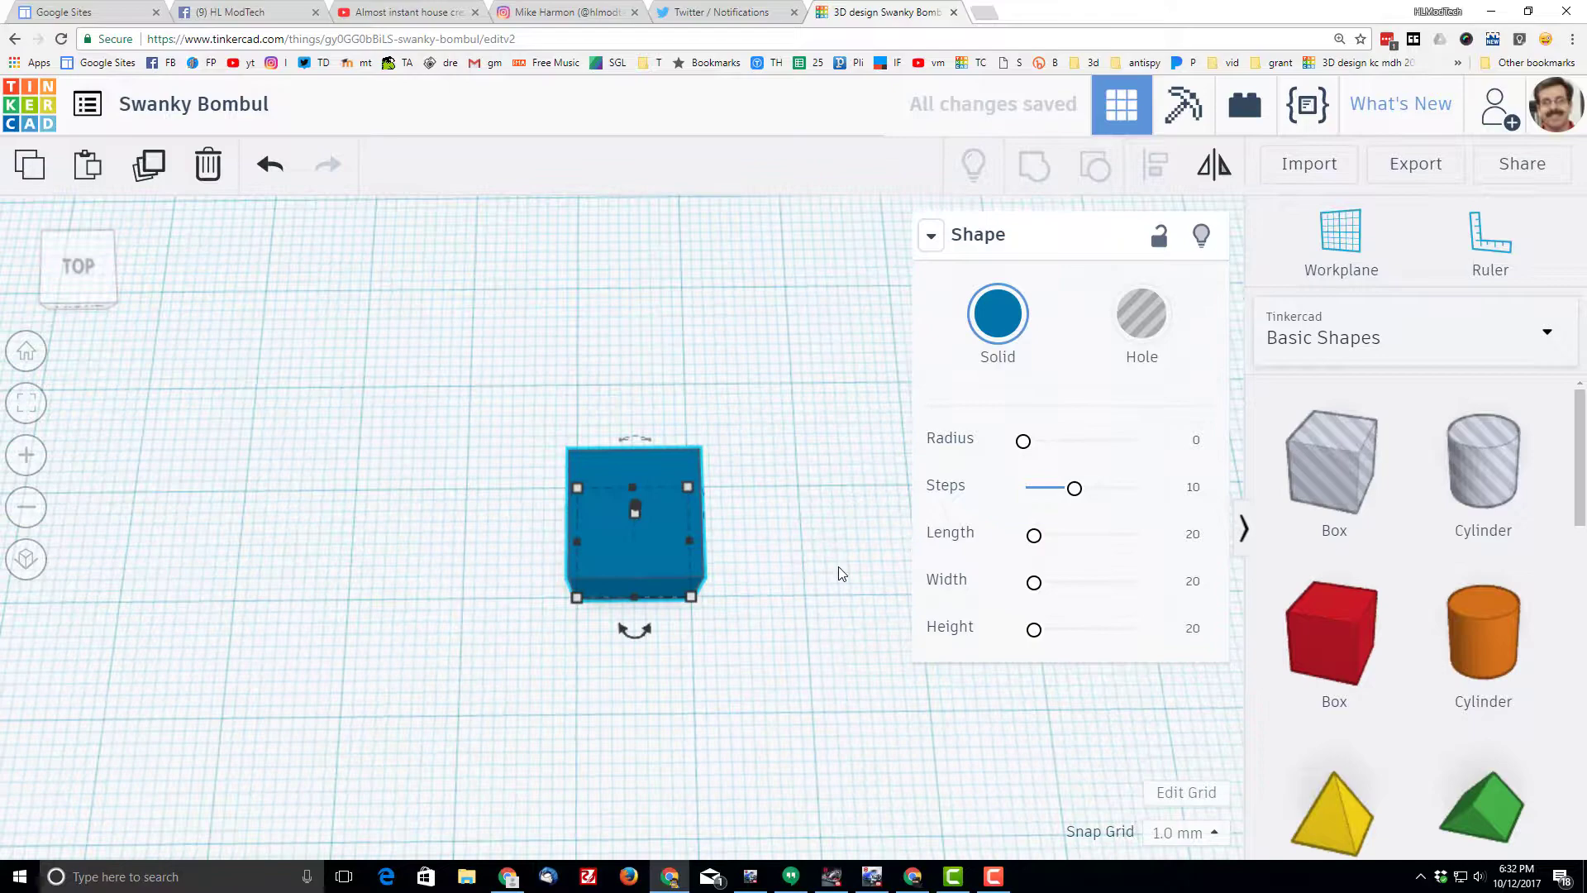
{"action": "scroll", "coordinate": [802, 537], "scroll_direction": "down", "scroll_amount": 4}
{"action": "right_click_drag", "start_coordinate": [800, 469], "coordinate": [758, 532]}
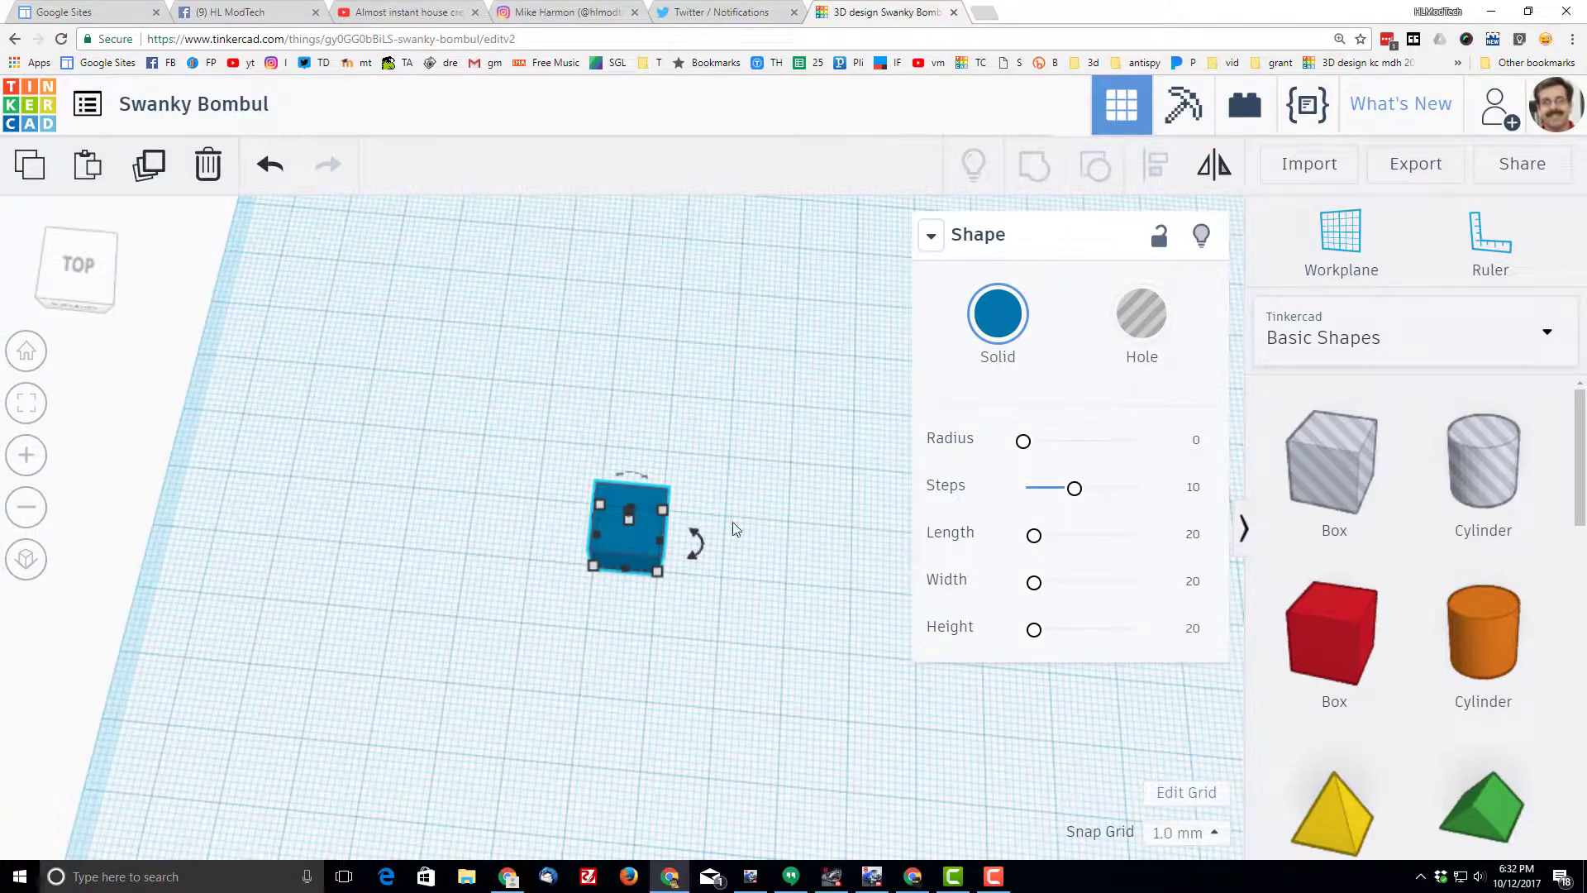
Step: Set Snap Grid to 5.0 mm and duplicate the cube upward into a column
{"action": "left_click", "coordinate": [1193, 841]}
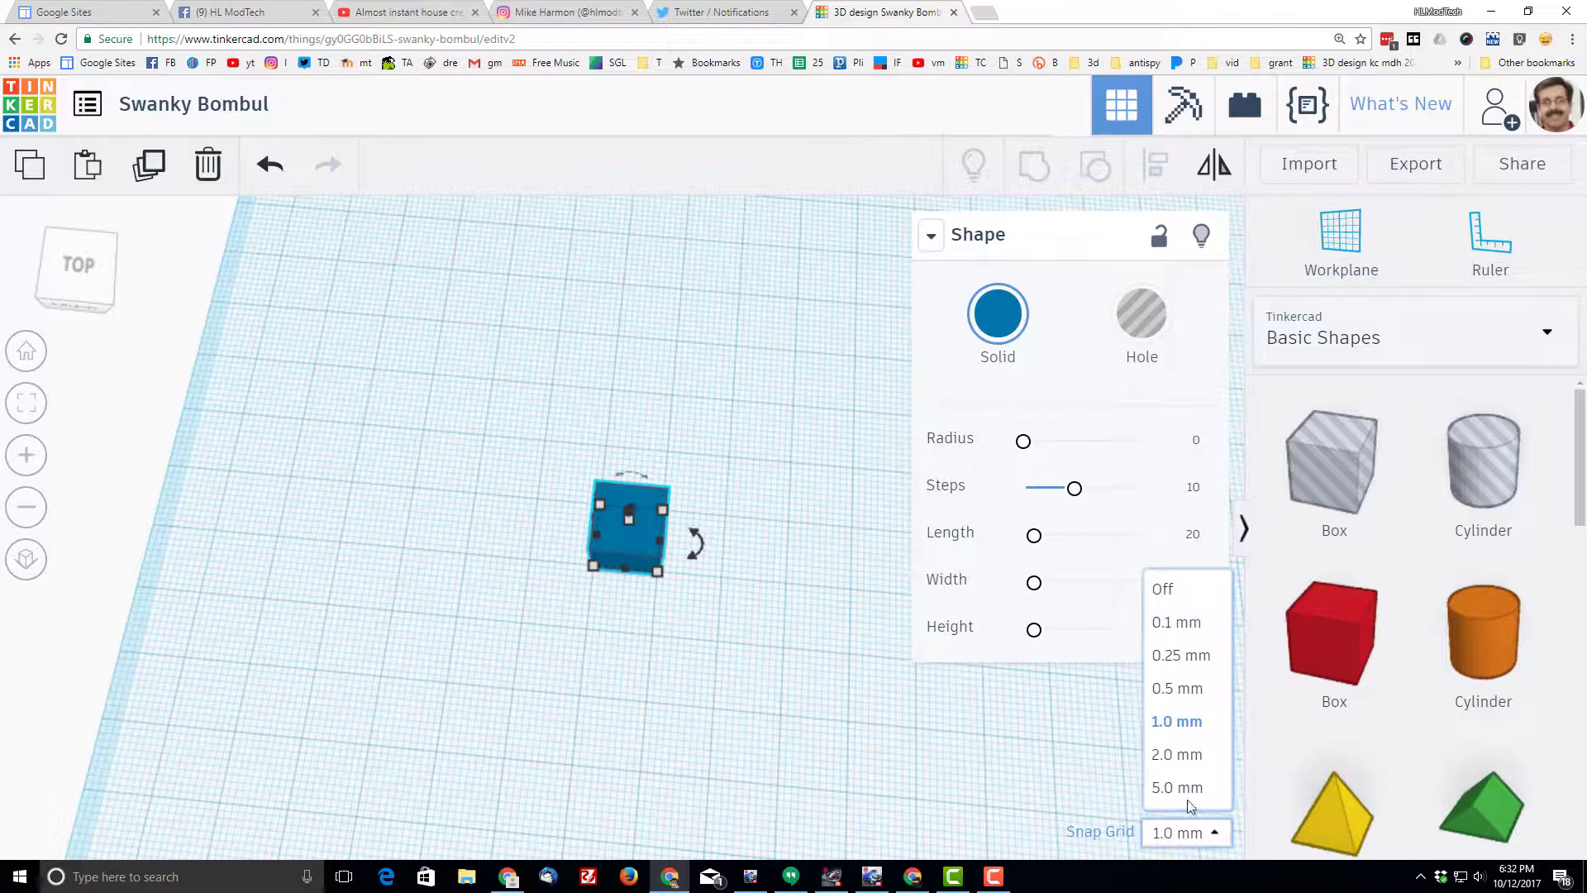
{"action": "left_click", "coordinate": [1162, 798]}
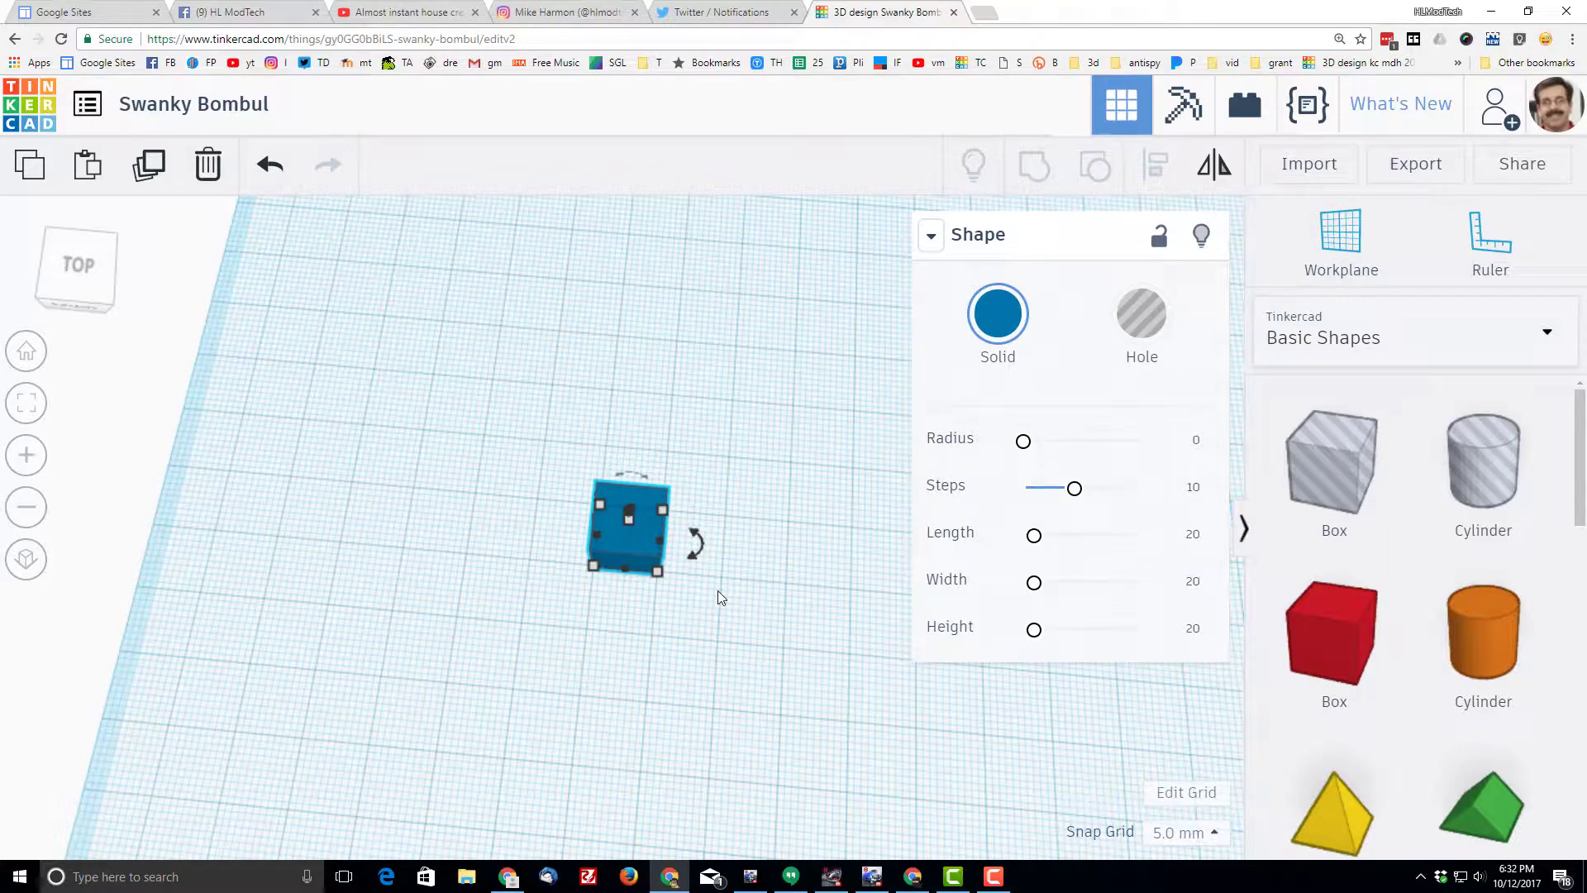
{"action": "key", "text": "ctrl+Up"}
{"action": "key", "text": "ctrl+Up"}
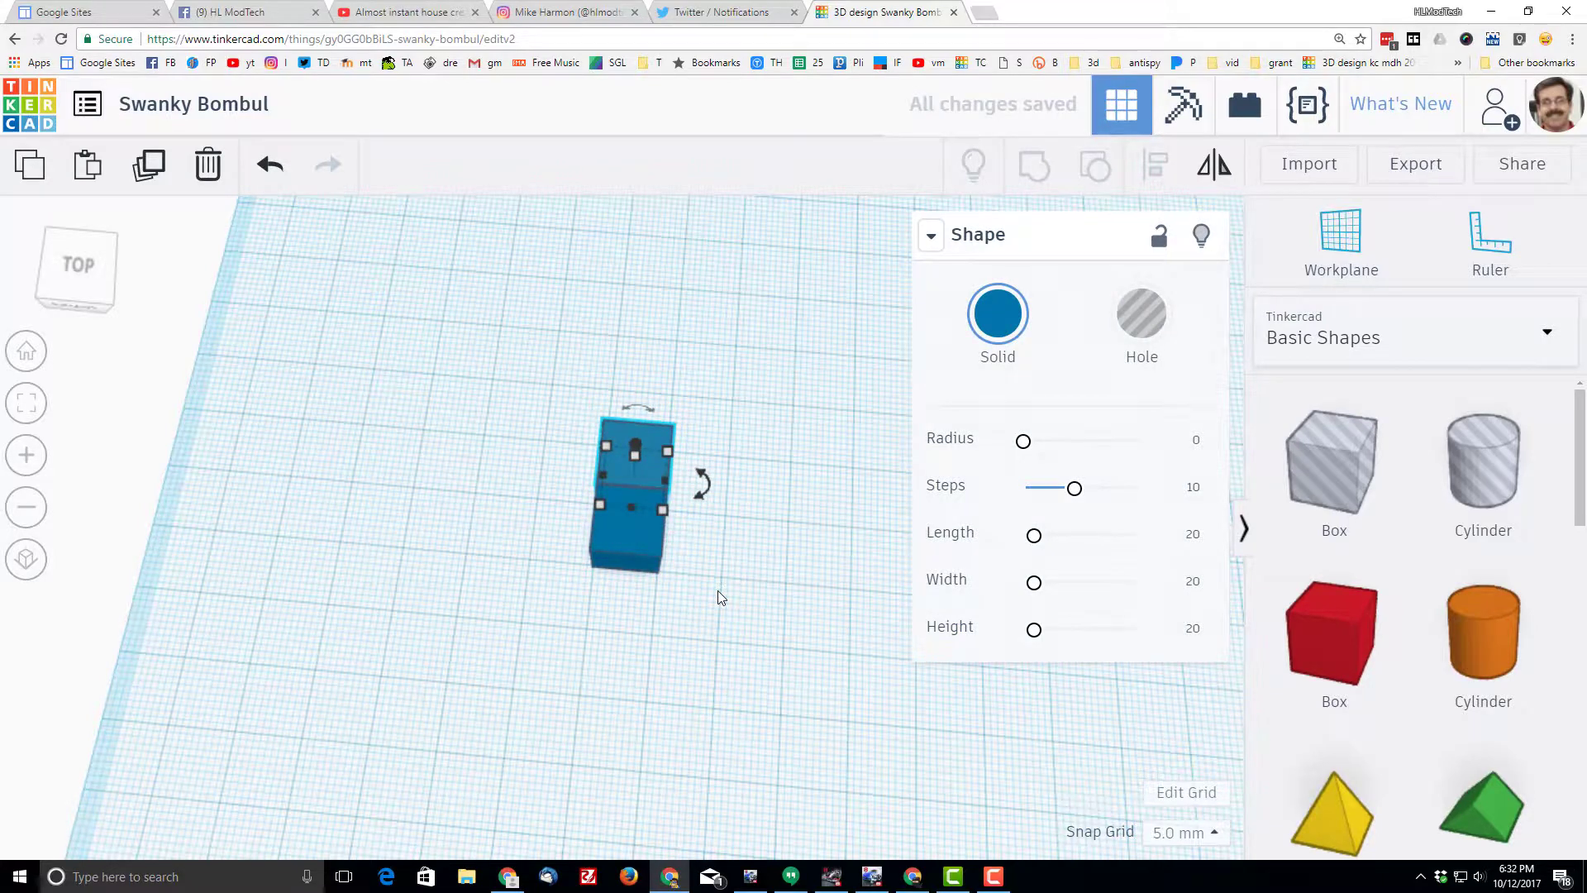
{"action": "key", "text": "ctrl+Up"}
{"action": "key", "text": "ctrl+Up"}
{"action": "key", "text": "ctrl+Up"}
{"action": "key", "text": "ctrl+Up"}
{"action": "key", "text": "ctrl+Up"}
{"action": "key", "text": "ctrl+Up"}
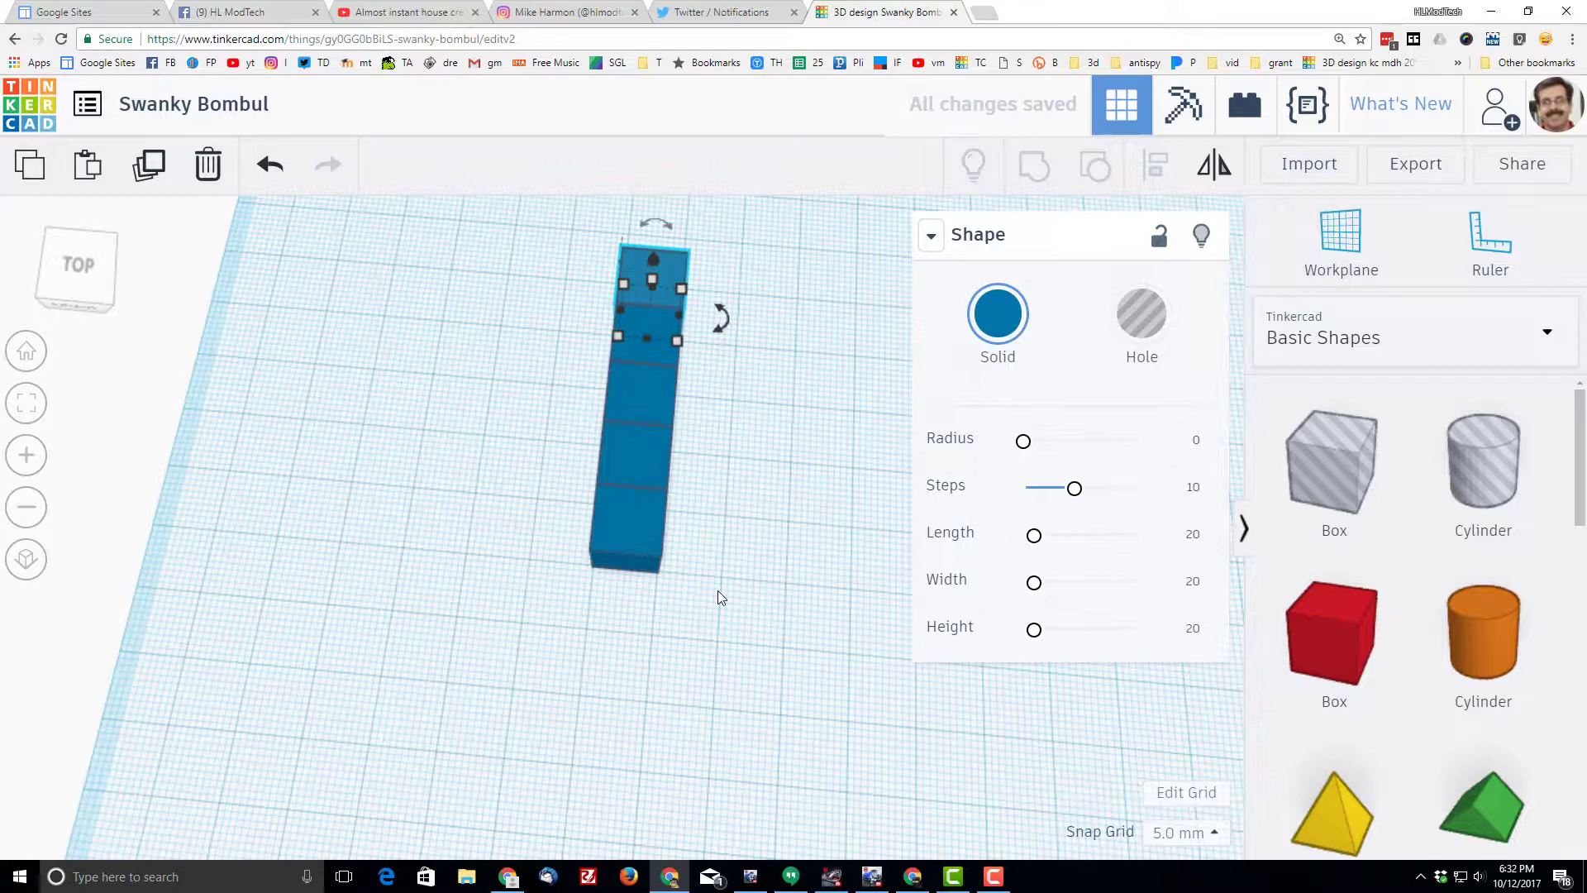
{"action": "key", "text": "ctrl+Up"}
{"action": "key", "text": "ctrl+Up"}
{"action": "key", "text": "ctrl+Down"}
{"action": "key", "text": "ctrl+Down"}
{"action": "key", "text": "ctrl+Up"}
{"action": "key", "text": "ctrl+Up"}
{"action": "key", "text": "ctrl+Up"}
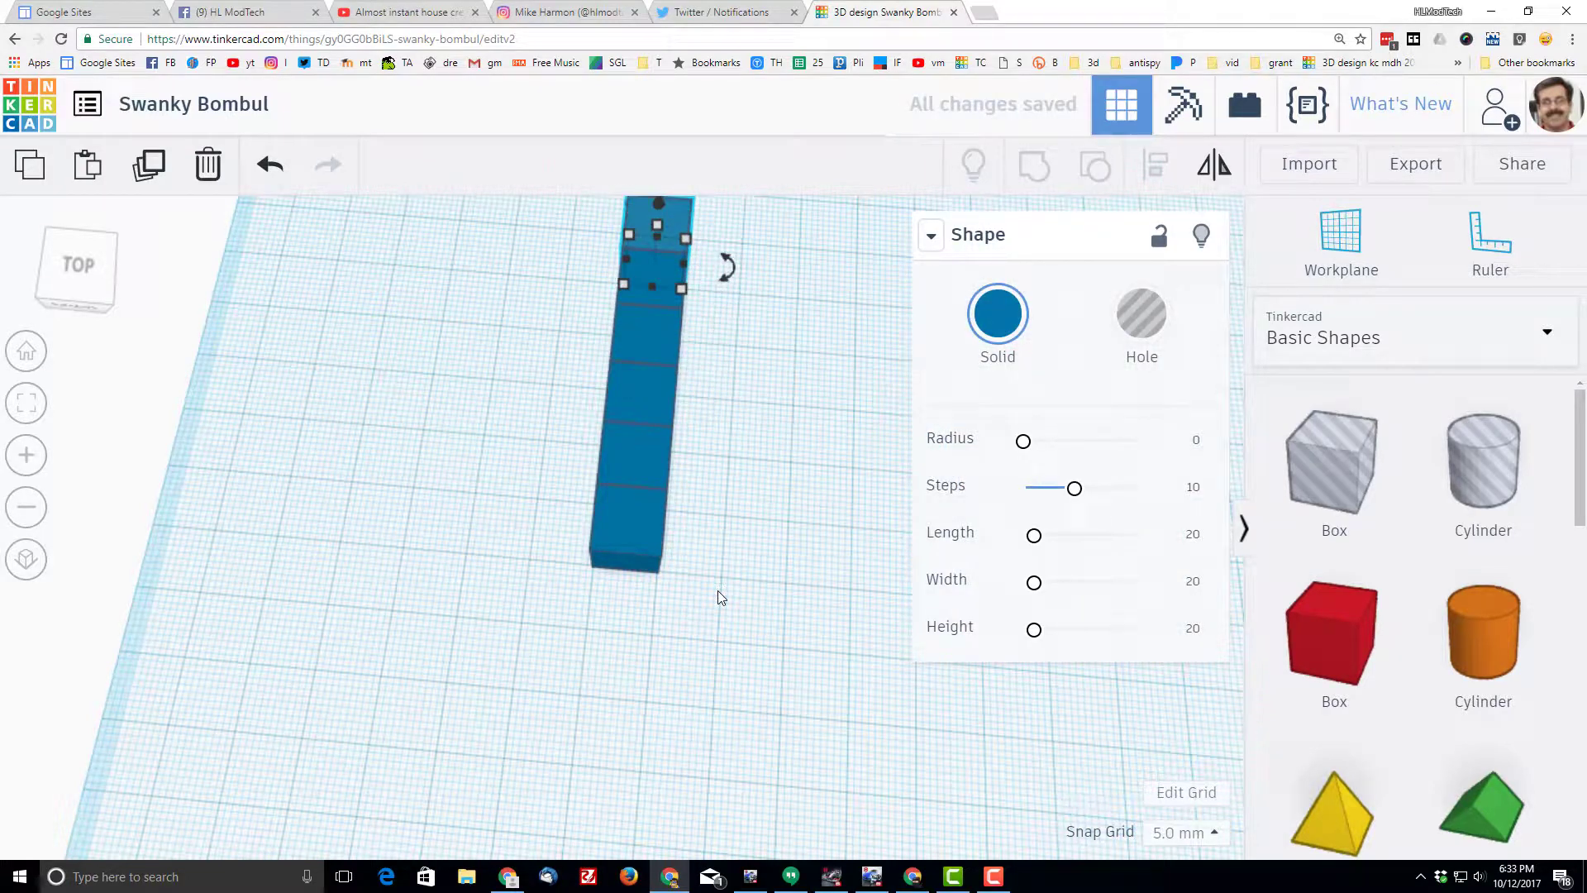
Step: Bring a cube to the column's middle and shift it right to start the crossbar
{"action": "key", "text": "ctrl+Down"}
{"action": "key", "text": "ctrl+Down"}
{"action": "key", "text": "ctrl+Down"}
{"action": "key", "text": "ctrl+Down"}
{"action": "key", "text": "ctrl+Down"}
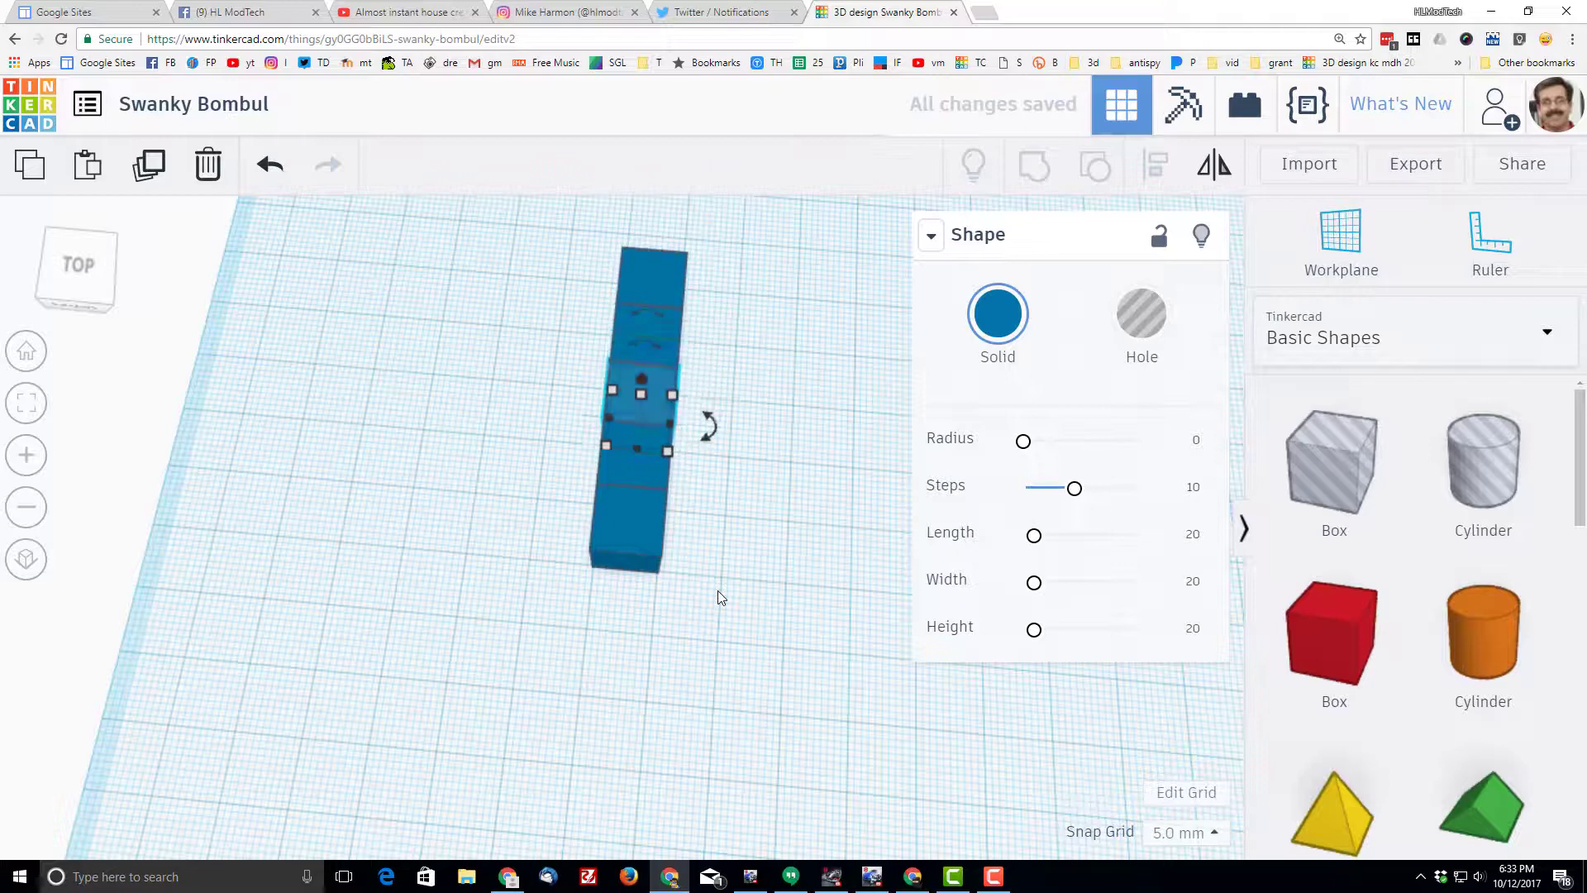
{"action": "key", "text": "ctrl+Down"}
{"action": "key", "text": "Right"}
{"action": "key", "text": "ctrl+Down"}
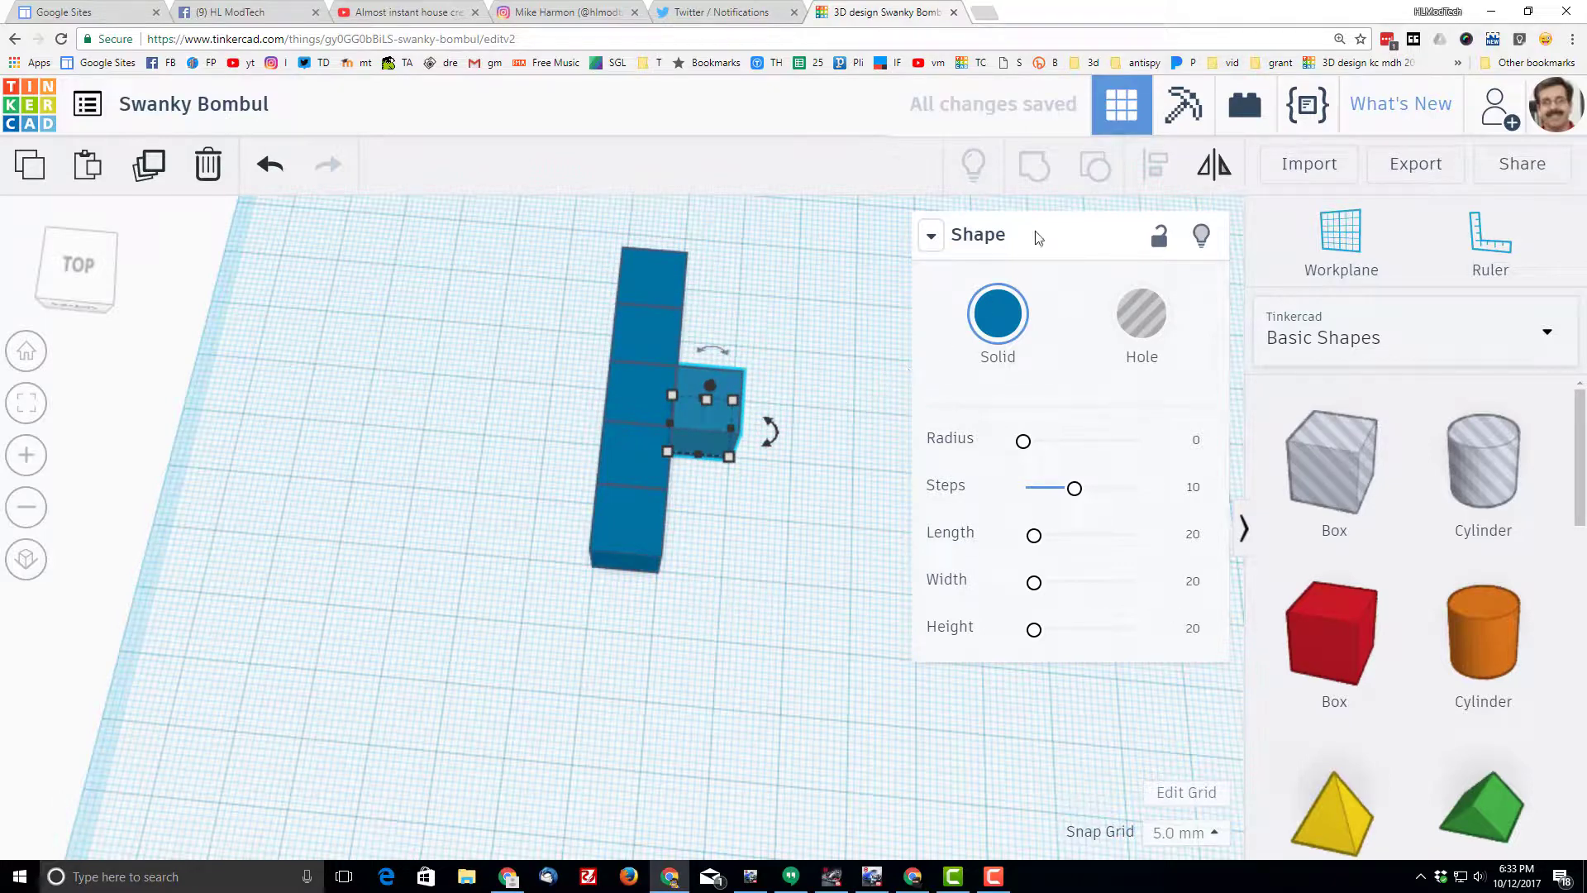
Step: Extend the crossbar rightward and position a copied cube to start the right upright
{"action": "left_click", "coordinate": [930, 236]}
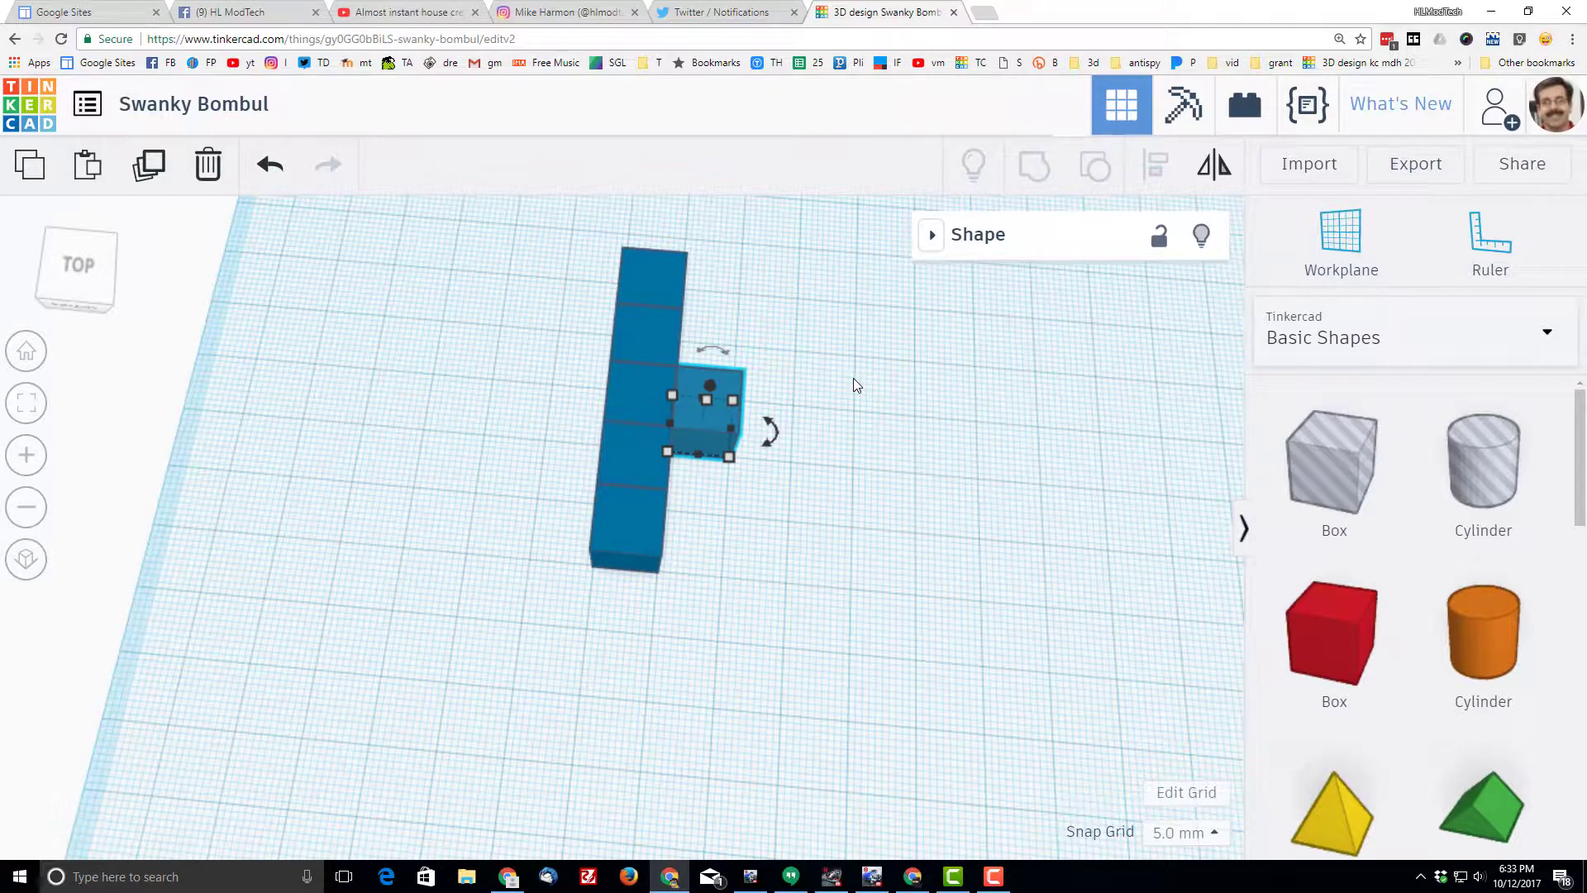
{"action": "key", "text": "Right"}
{"action": "key", "text": "Down"}
{"action": "key", "text": "Down"}
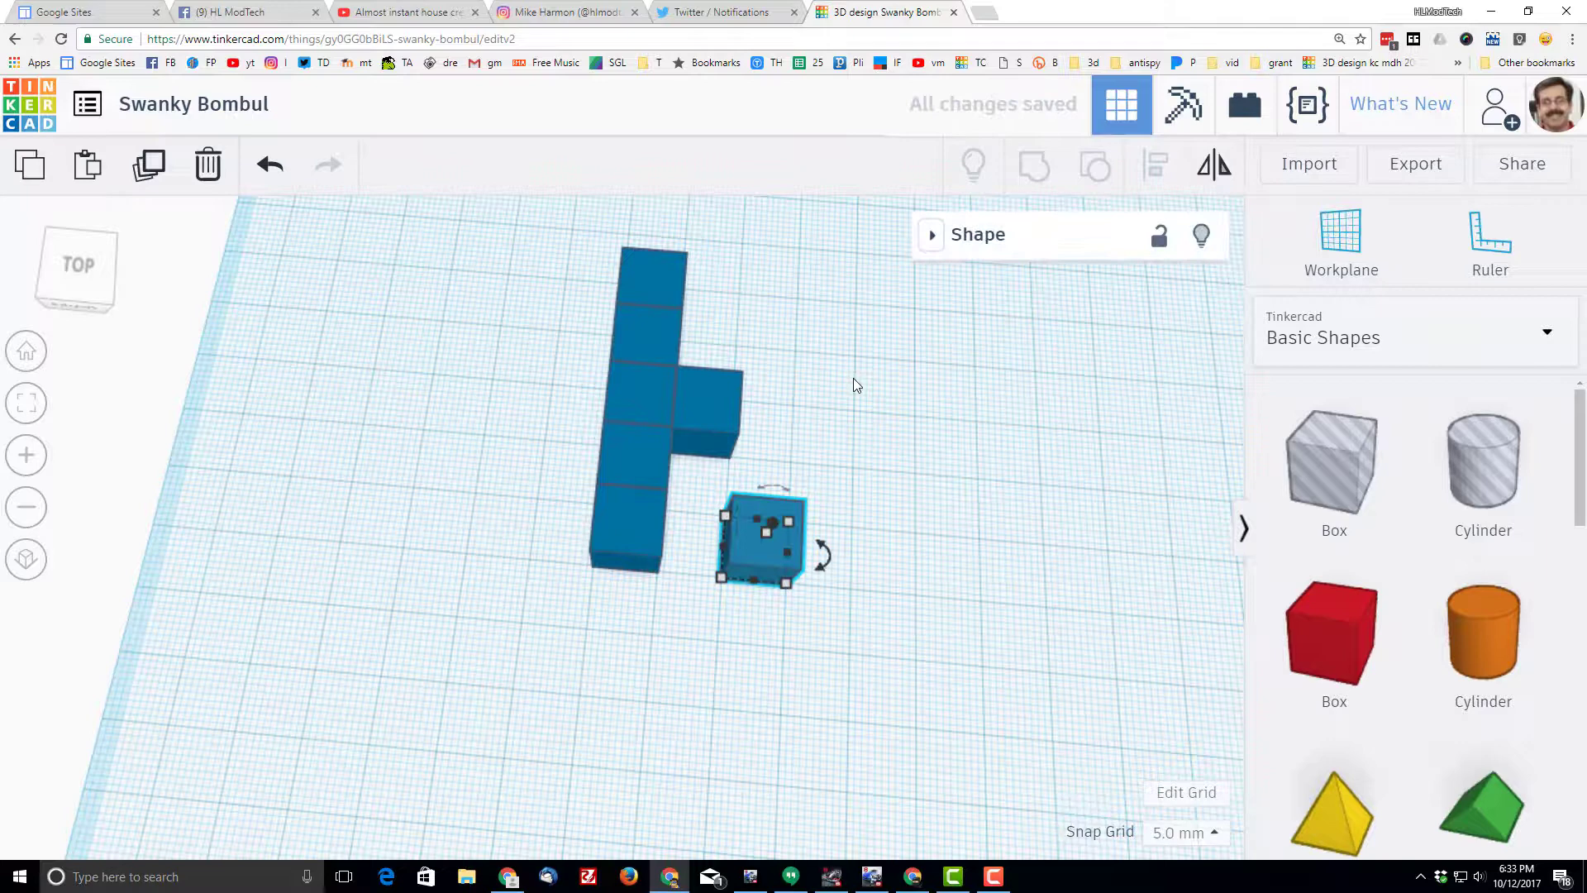
{"action": "key", "text": "Up"}
{"action": "key", "text": "Up"}
{"action": "key", "text": "Up"}
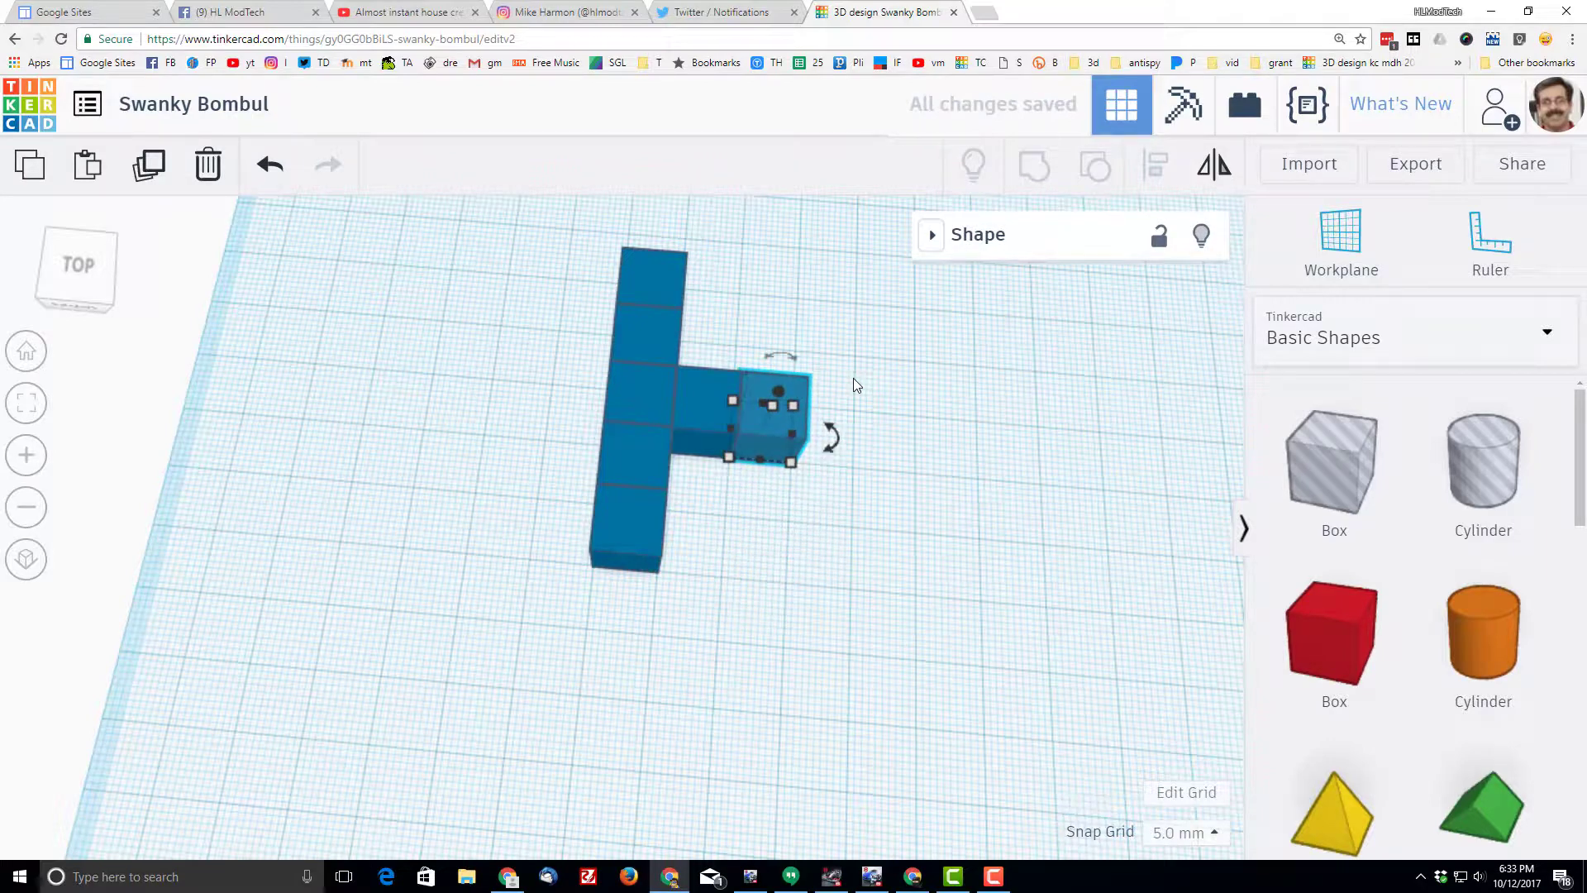
{"action": "key", "text": "Right"}
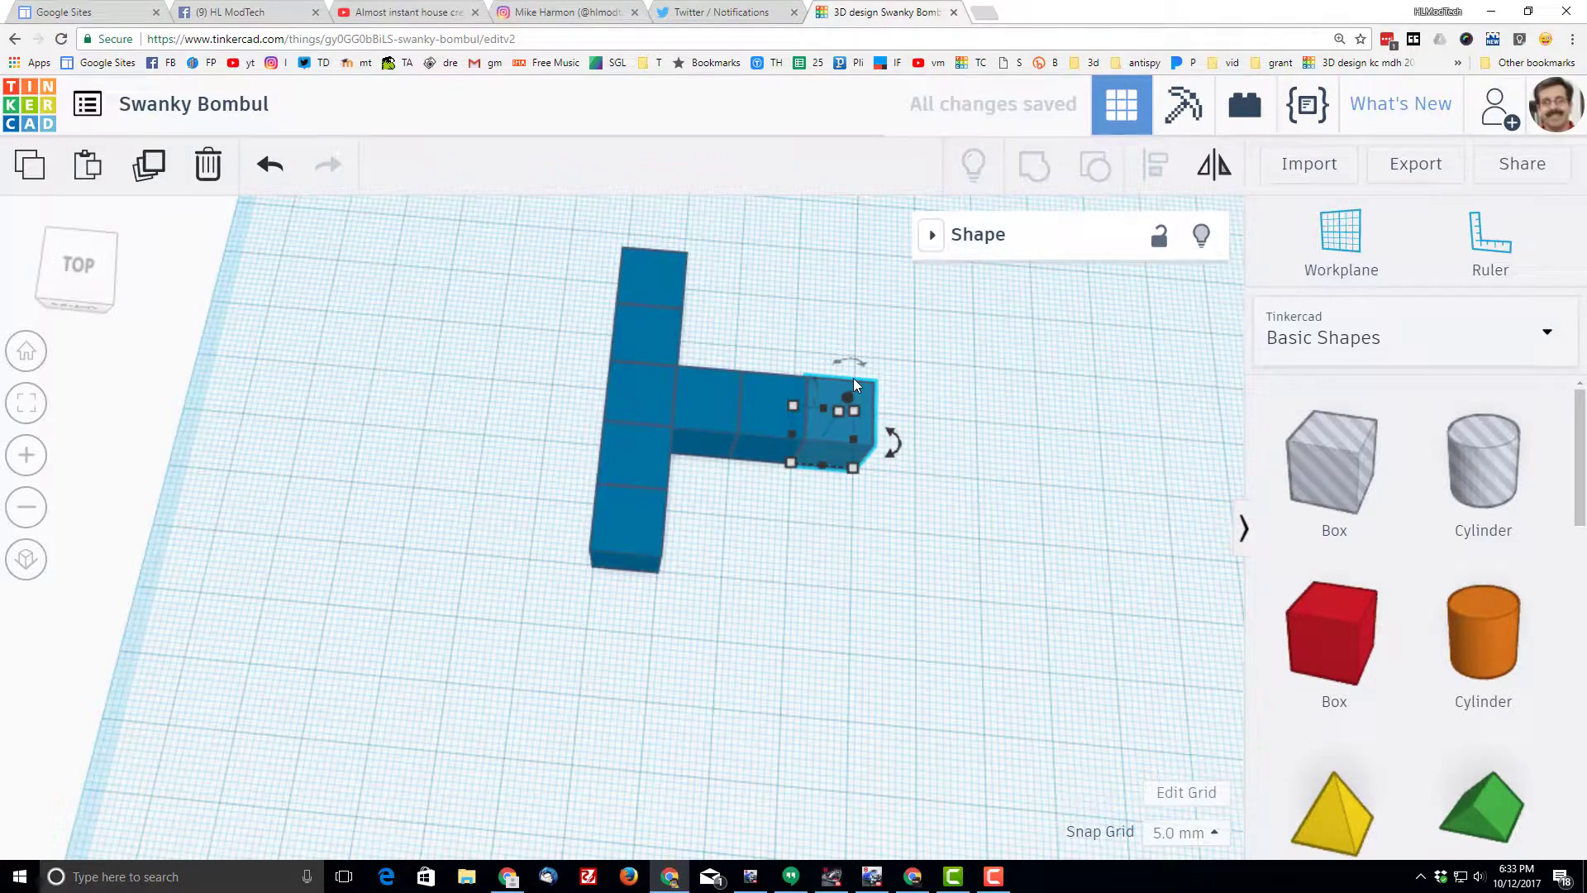
{"action": "key", "text": "Up"}
{"action": "key", "text": "Up"}
{"action": "key", "text": "Up"}
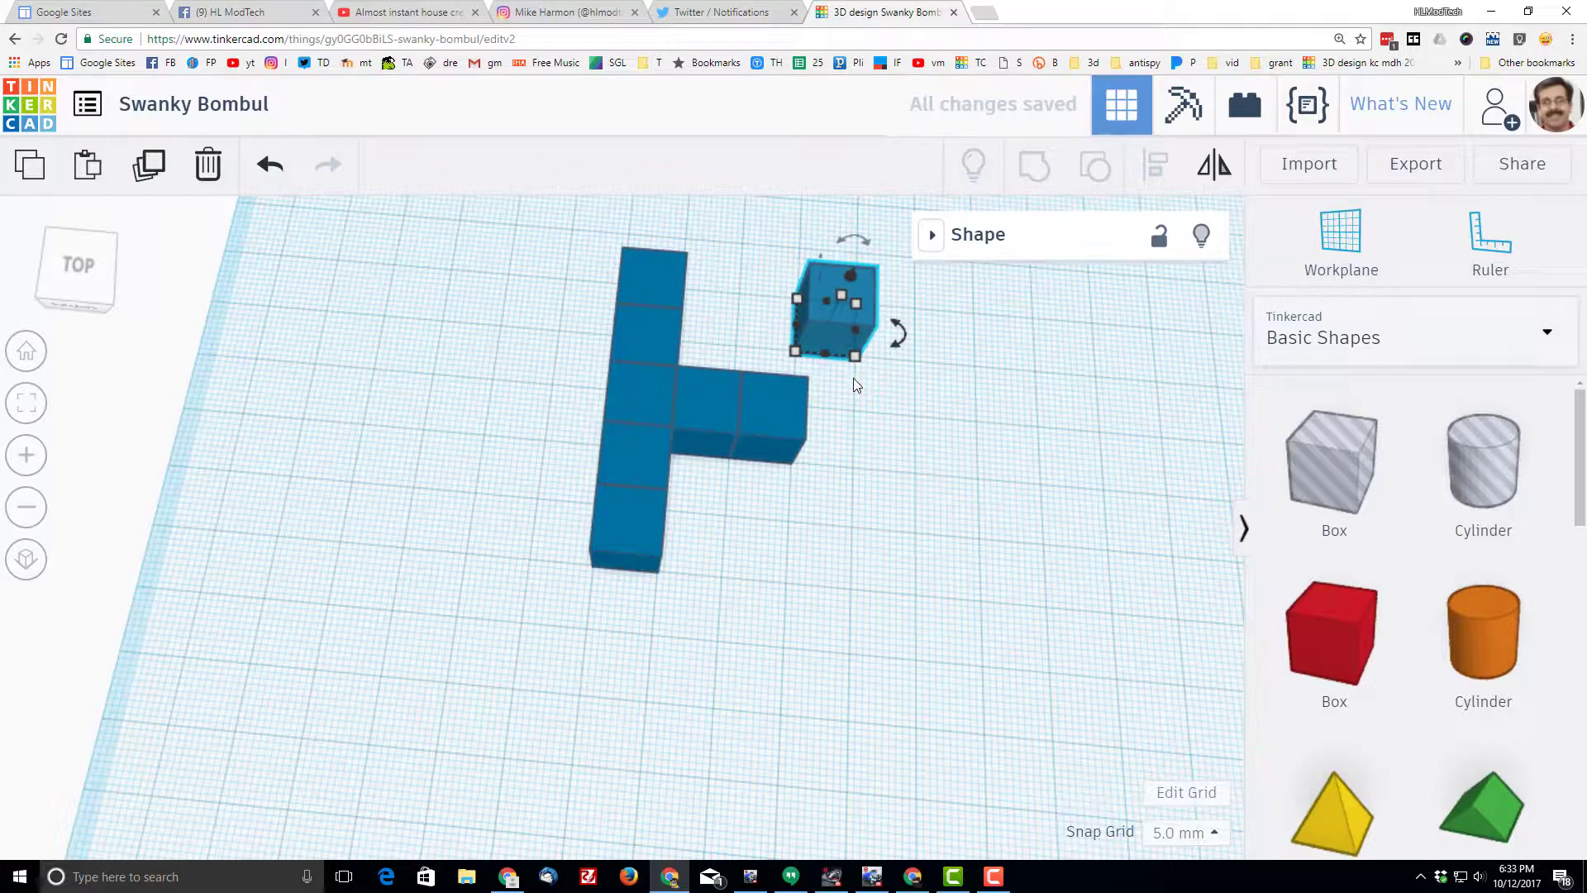
{"action": "key", "text": "ctrl+c"}
{"action": "key", "text": "ctrl+v"}
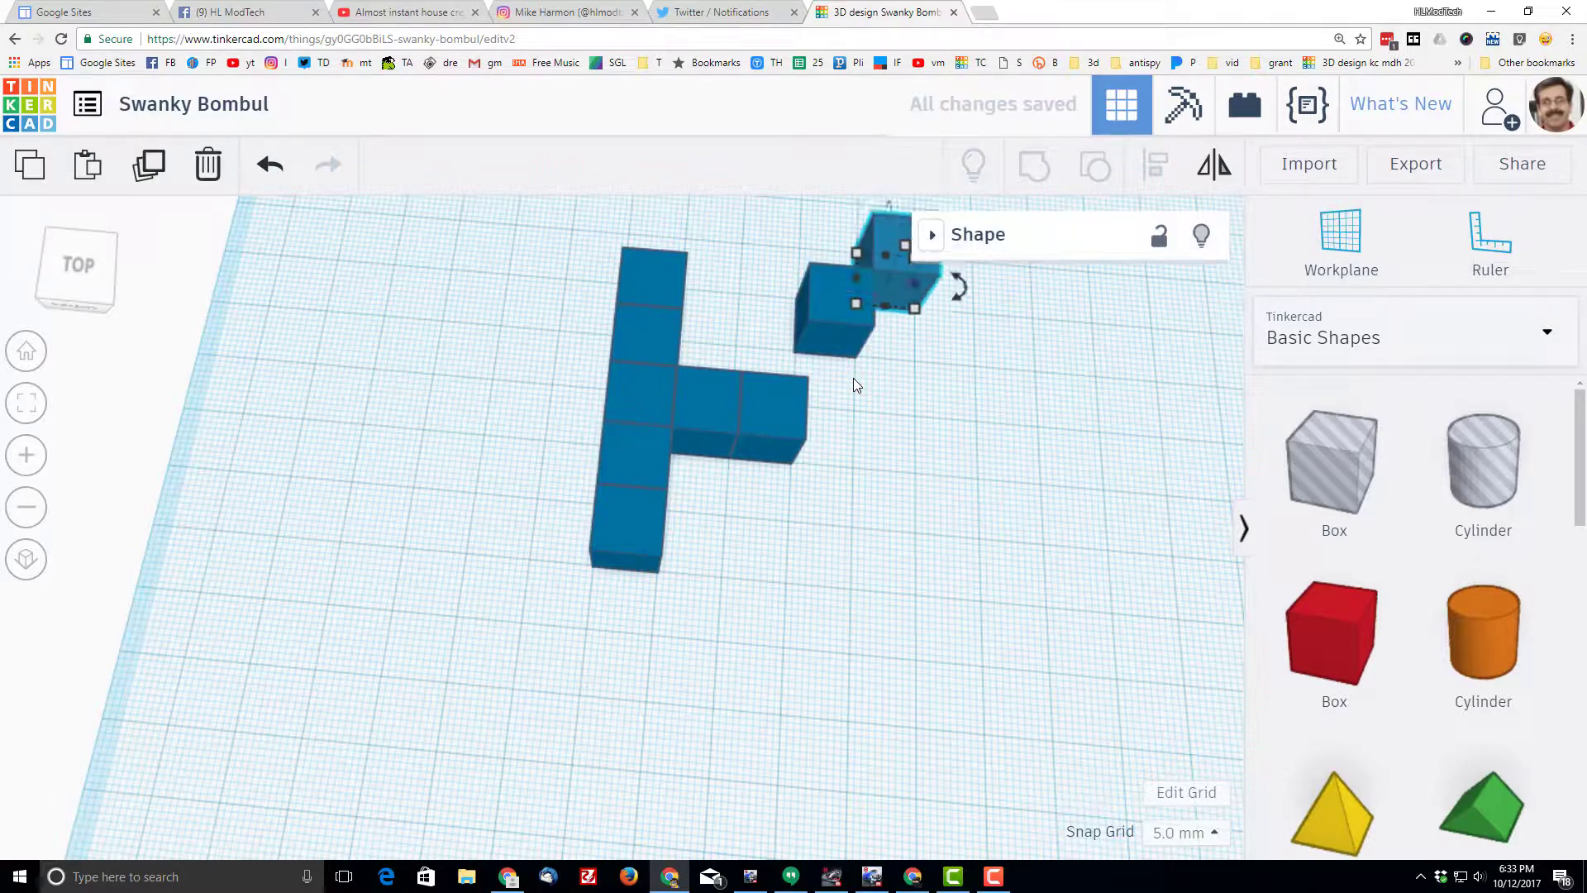
{"action": "key", "text": "Down"}
{"action": "key", "text": "Down"}
{"action": "key", "text": "Down"}
{"action": "key", "text": "Left"}
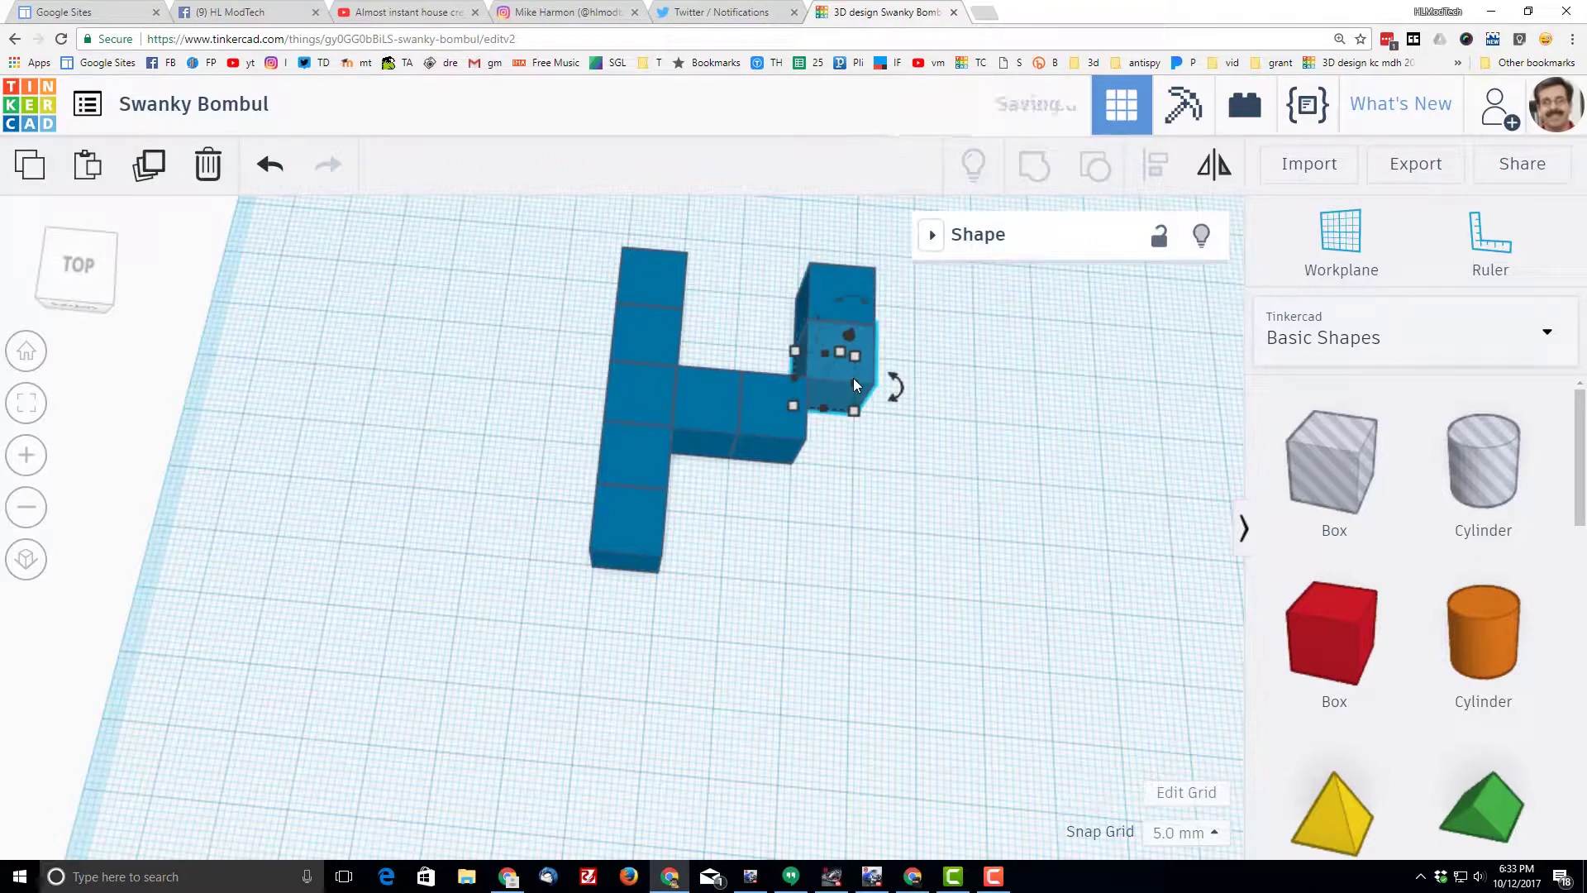
Step: Duplicate three cubes down the right column to finish the H
{"action": "key", "text": "ctrl+d"}
{"action": "key", "text": "Down"}
{"action": "key", "text": "ctrl+d"}
{"action": "key", "text": "Down"}
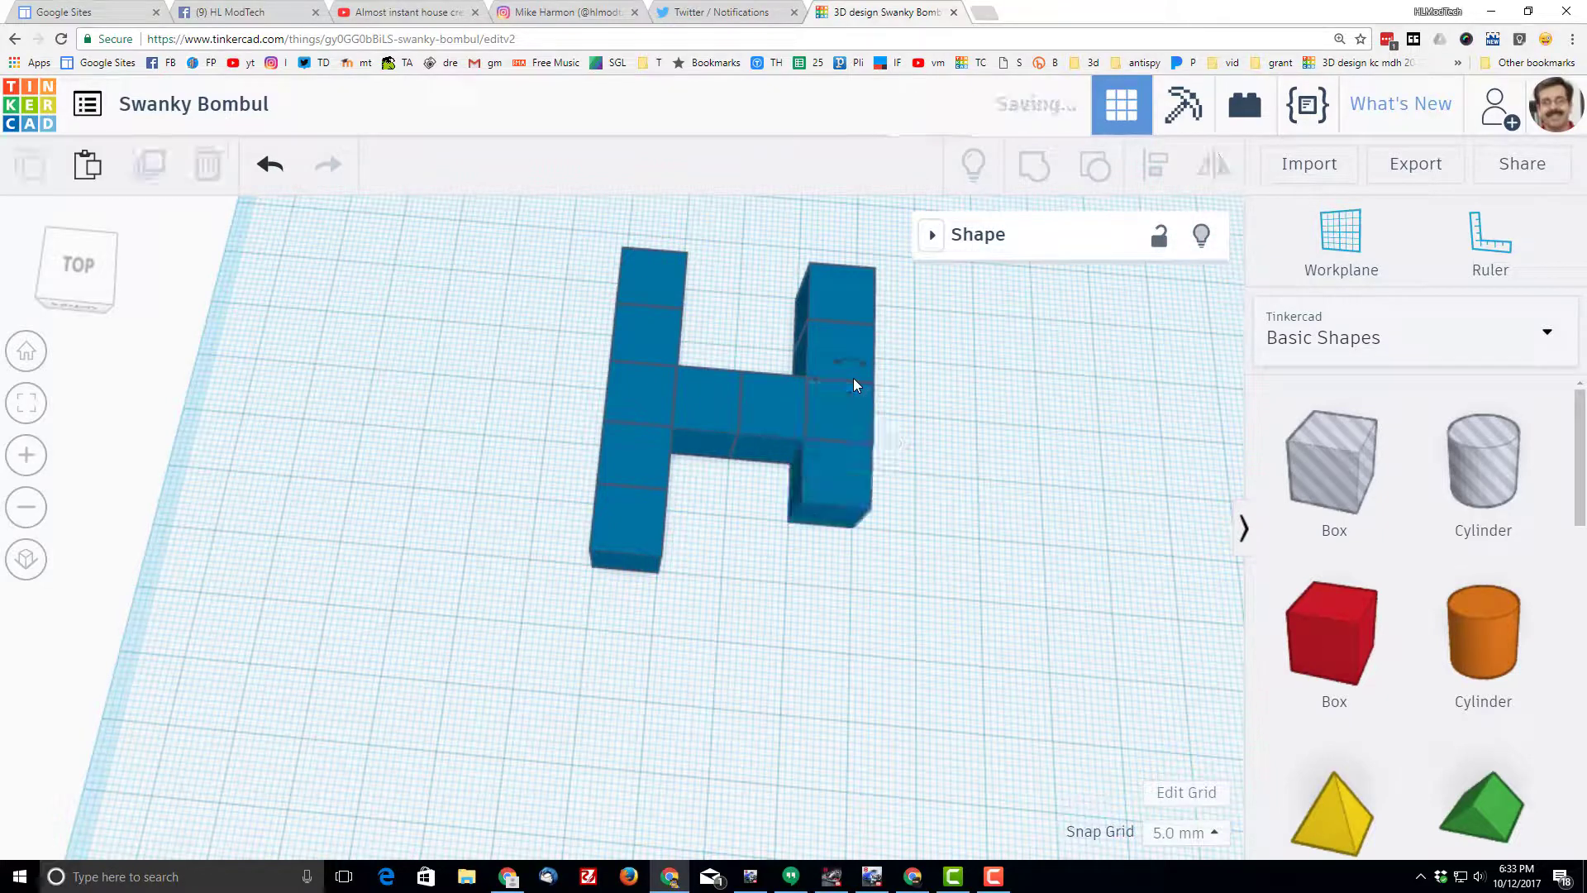
{"action": "key", "text": "ctrl+d"}
{"action": "key", "text": "Down"}
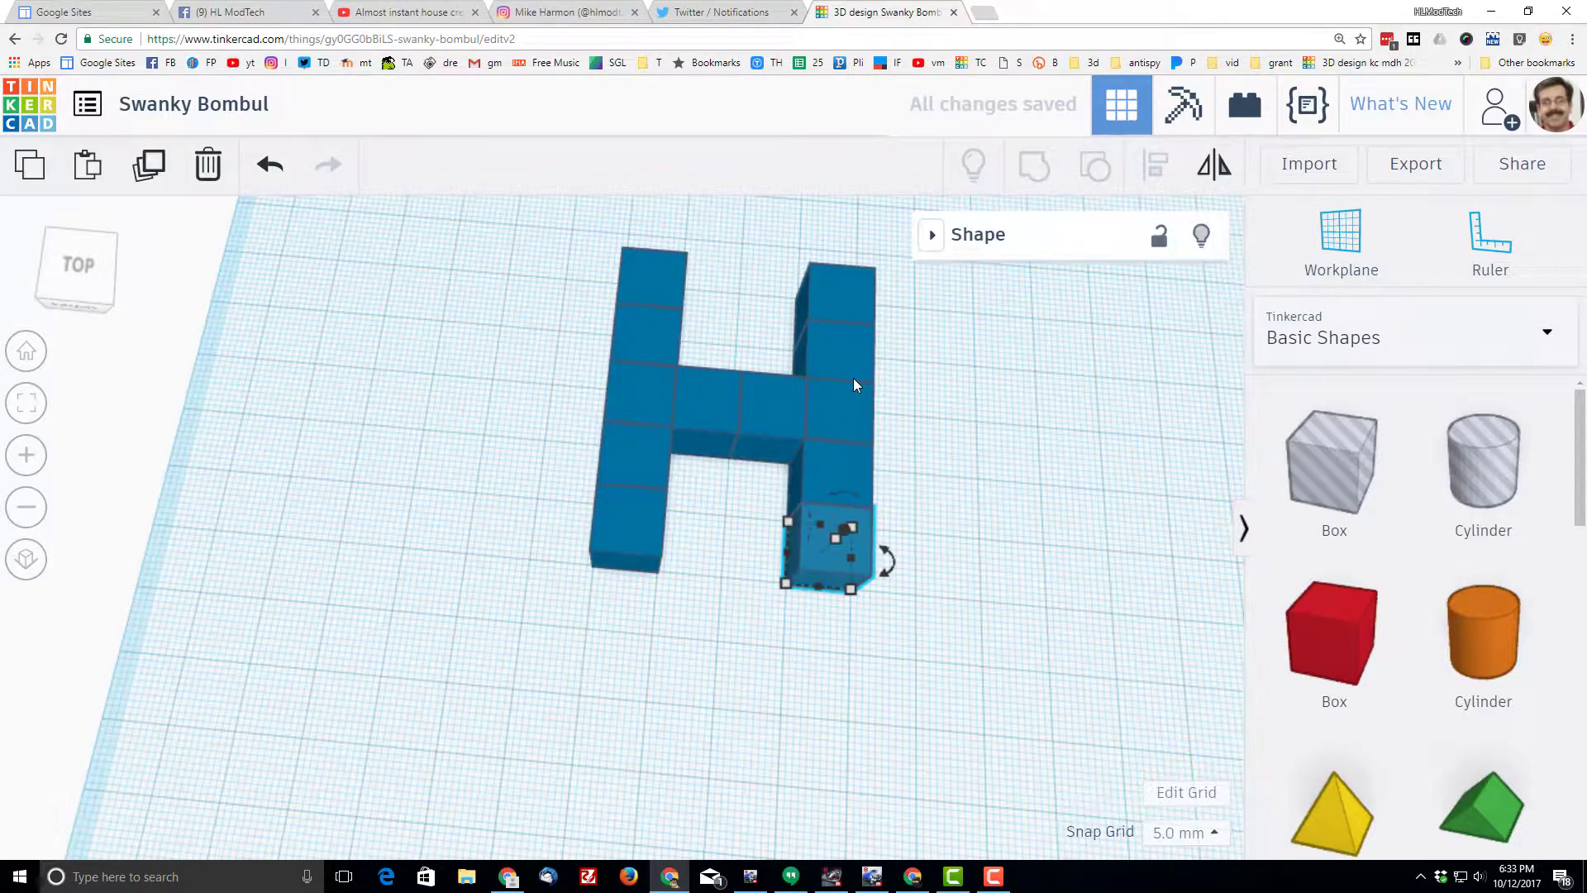
Step: Nudge a cube to the right of the H where the I's base starts
{"action": "key", "text": "Right"}
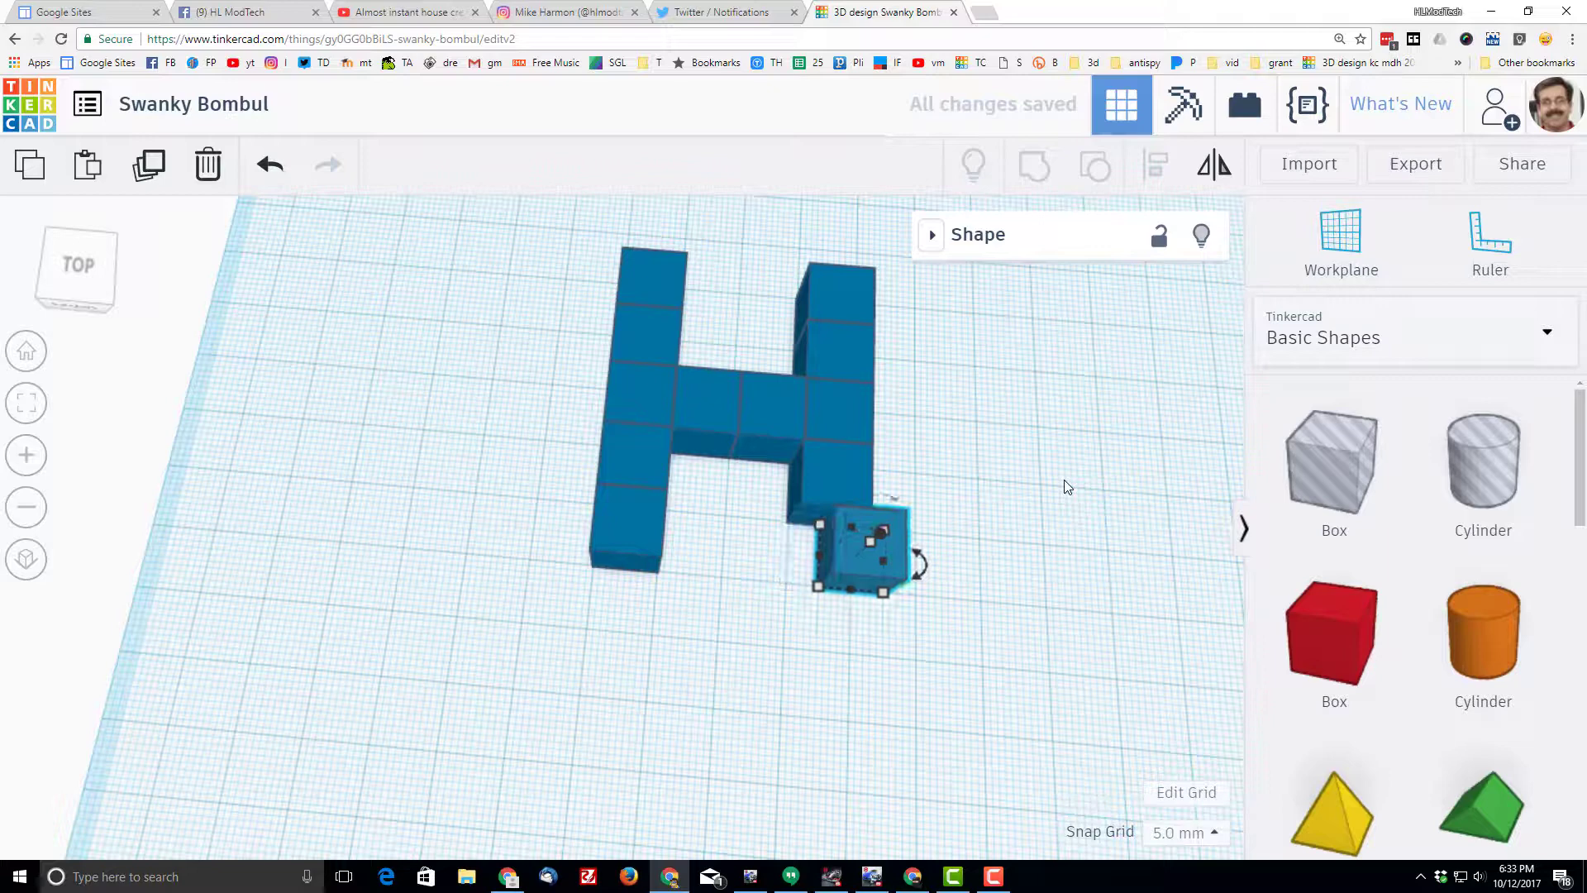
{"action": "key", "text": "Right"}
{"action": "key", "text": "Left"}
{"action": "key", "text": "Left"}
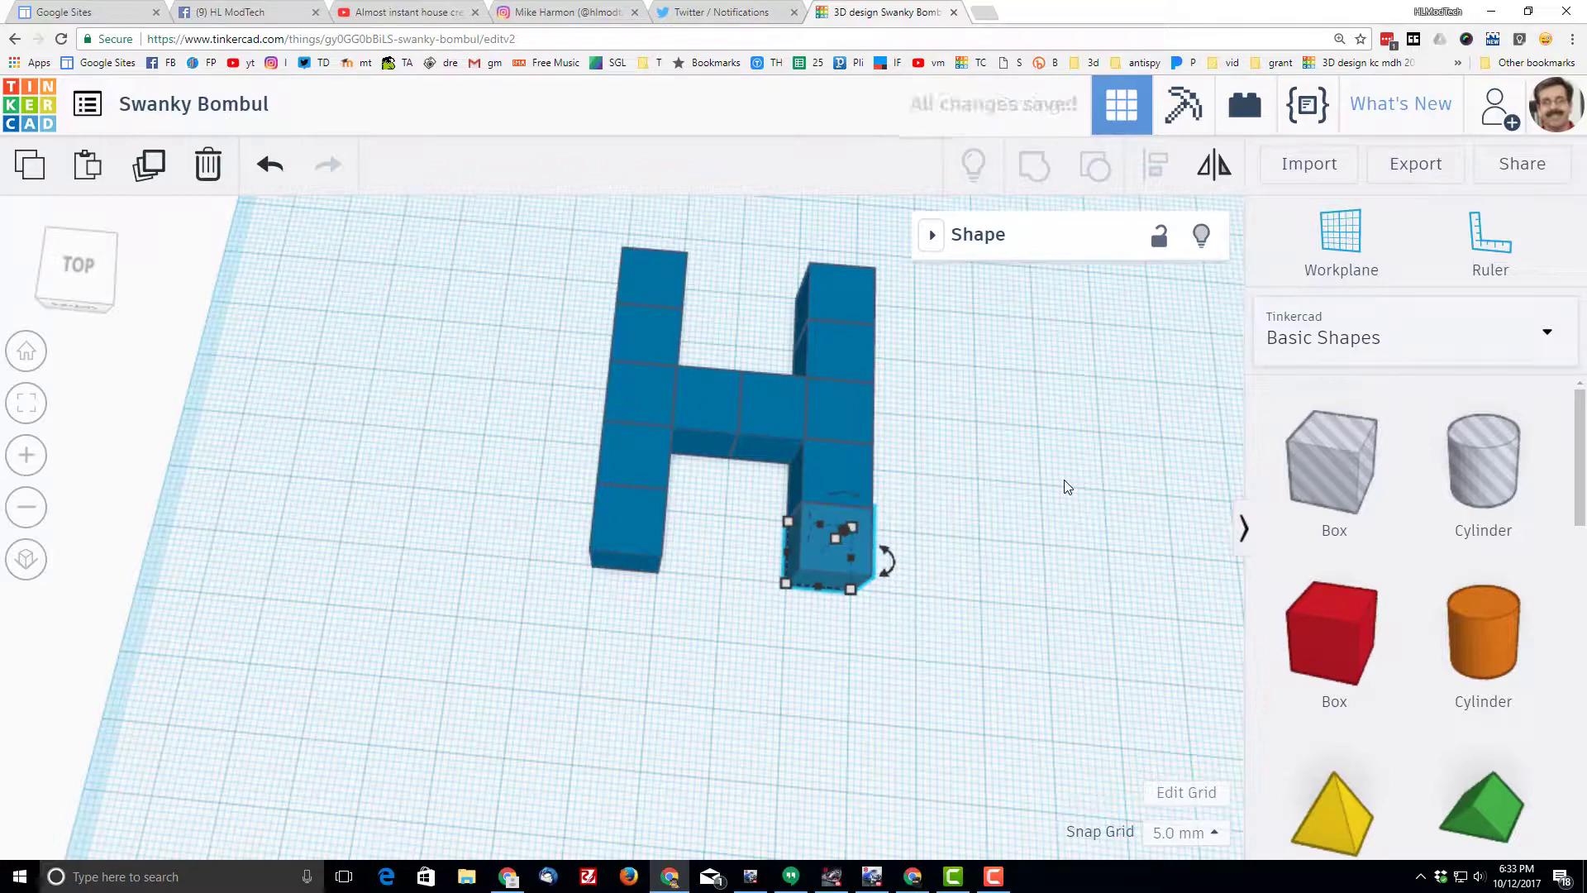
{"action": "key", "text": "Down"}
{"action": "key", "text": "Right"}
{"action": "key", "text": "Right"}
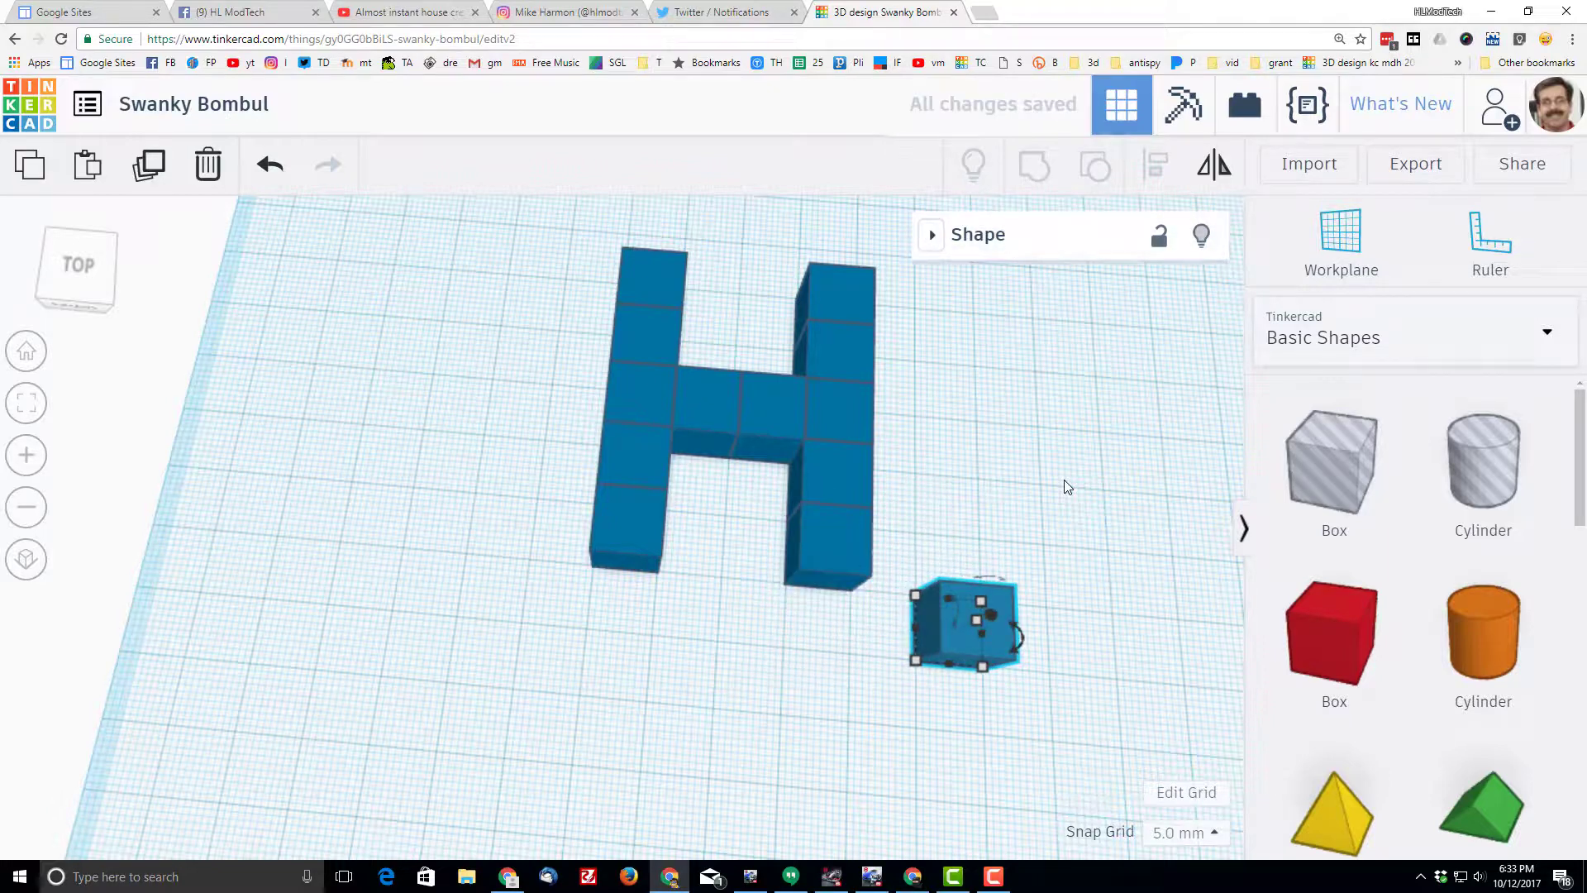
{"action": "key", "text": "Up"}
{"action": "key", "text": "Right"}
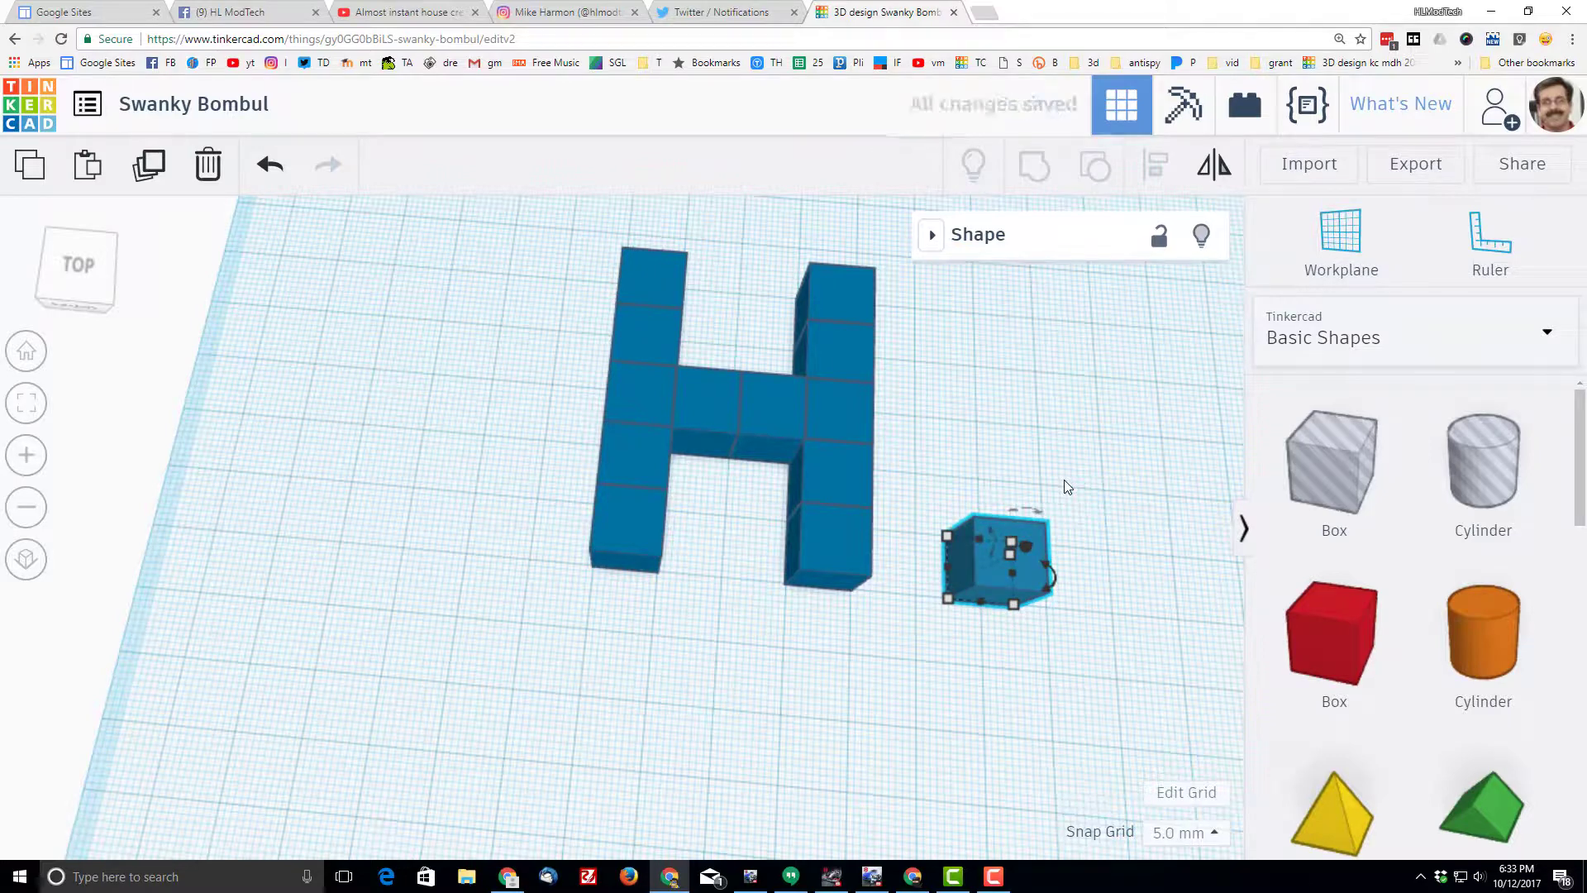
{"action": "key", "text": "Left"}
Step: Duplicate cubes into a three-cube base and a full-height stem for the I
{"action": "key", "text": "Right"}
{"action": "key", "text": "Left"}
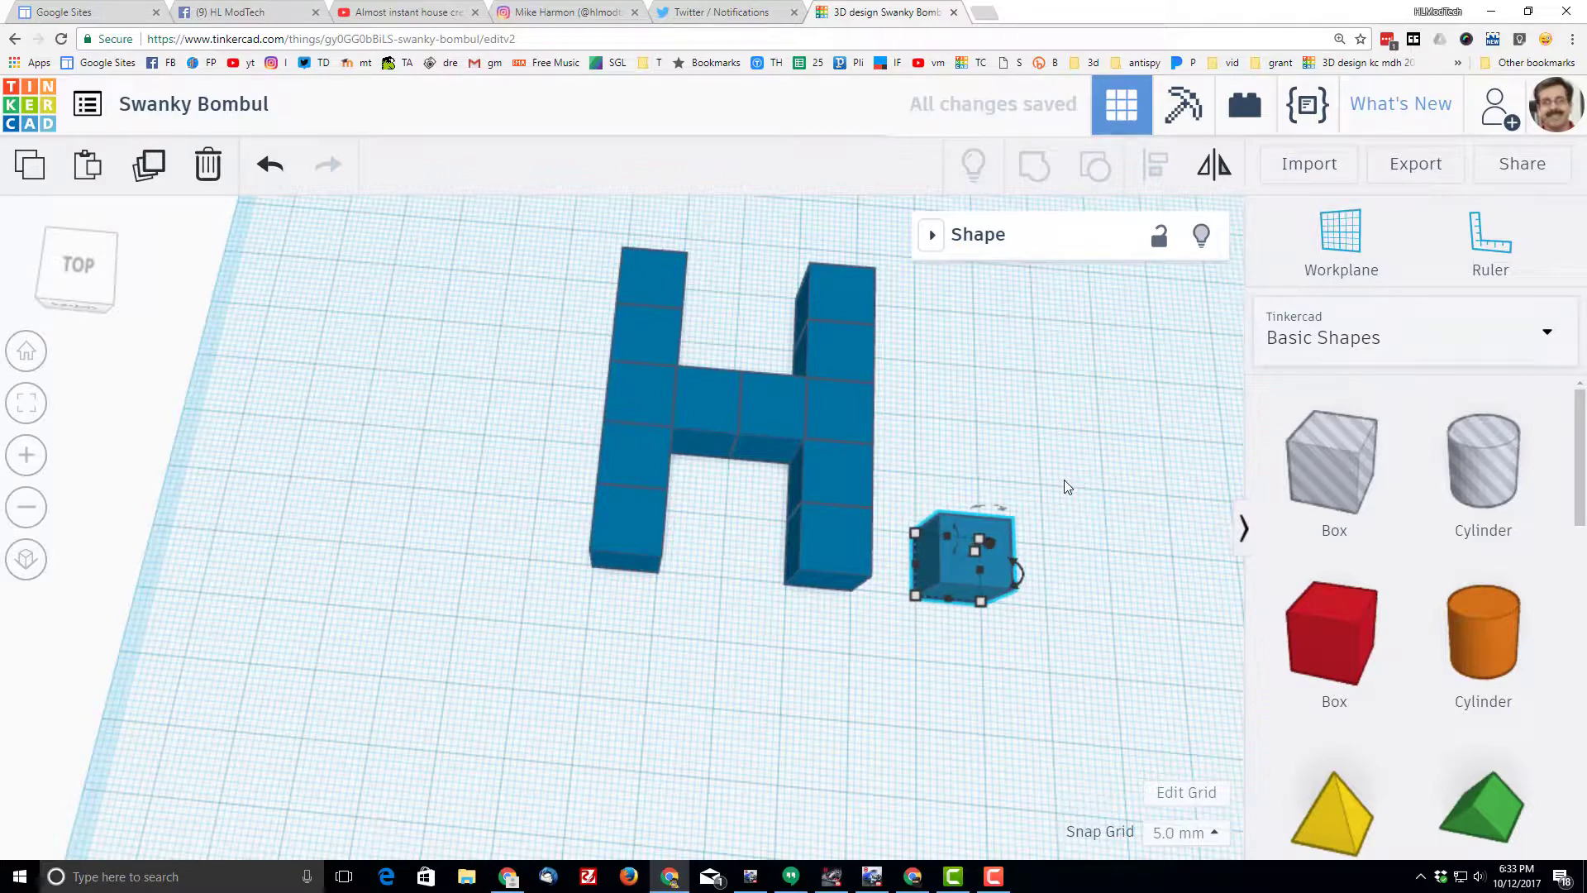
{"action": "key", "text": "ctrl+d"}
{"action": "key", "text": "Right"}
{"action": "key", "text": "ctrl+d"}
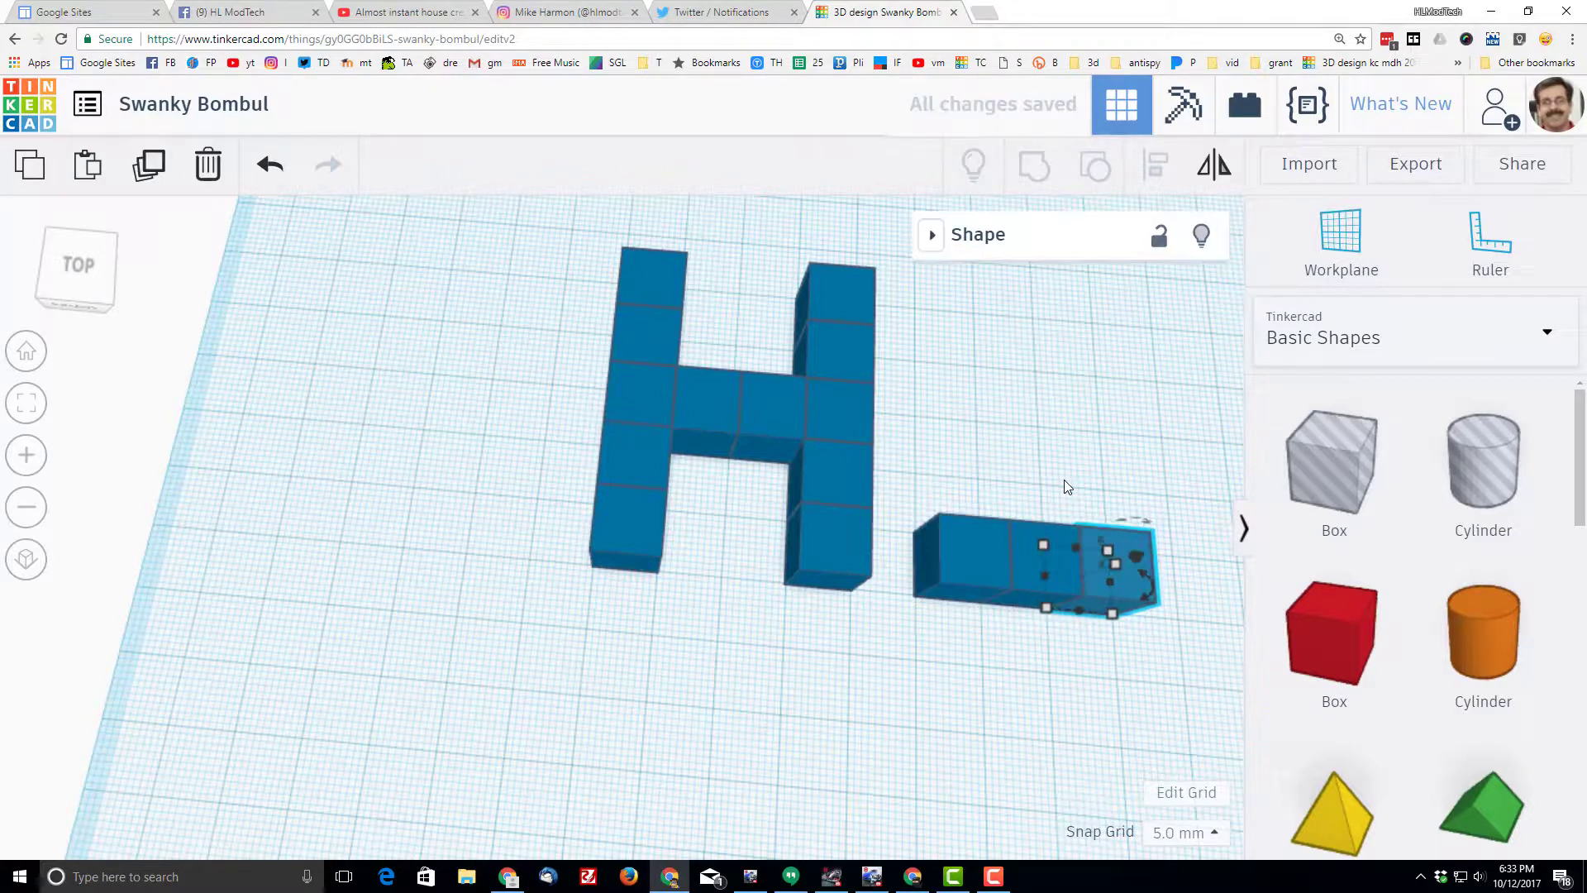
{"action": "key", "text": "ctrl+d"}
{"action": "key", "text": "Left"}
{"action": "key", "text": "Up"}
{"action": "key", "text": "ctrl+d"}
{"action": "key", "text": "Up"}
{"action": "key", "text": "ctrl+d"}
{"action": "key", "text": "Up"}
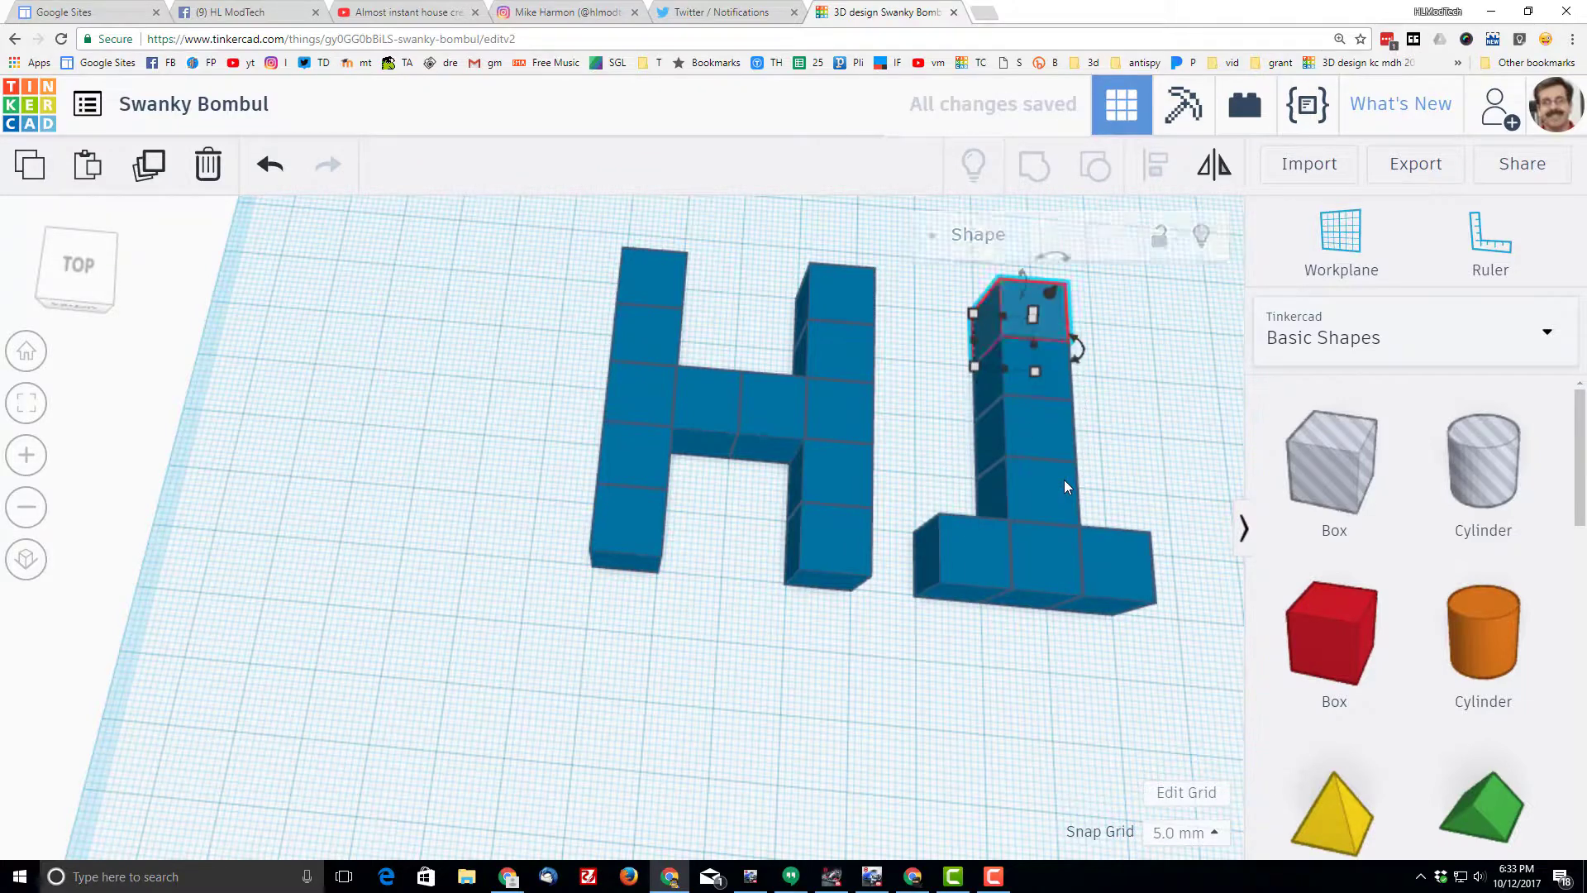
Step: Add the I's top bar cubes and delete the extra top cube
{"action": "key", "text": "ctrl+d"}
{"action": "key", "text": "Left"}
{"action": "key", "text": "ctrl+d"}
{"action": "key", "text": "Right"}
{"action": "key", "text": "Right"}
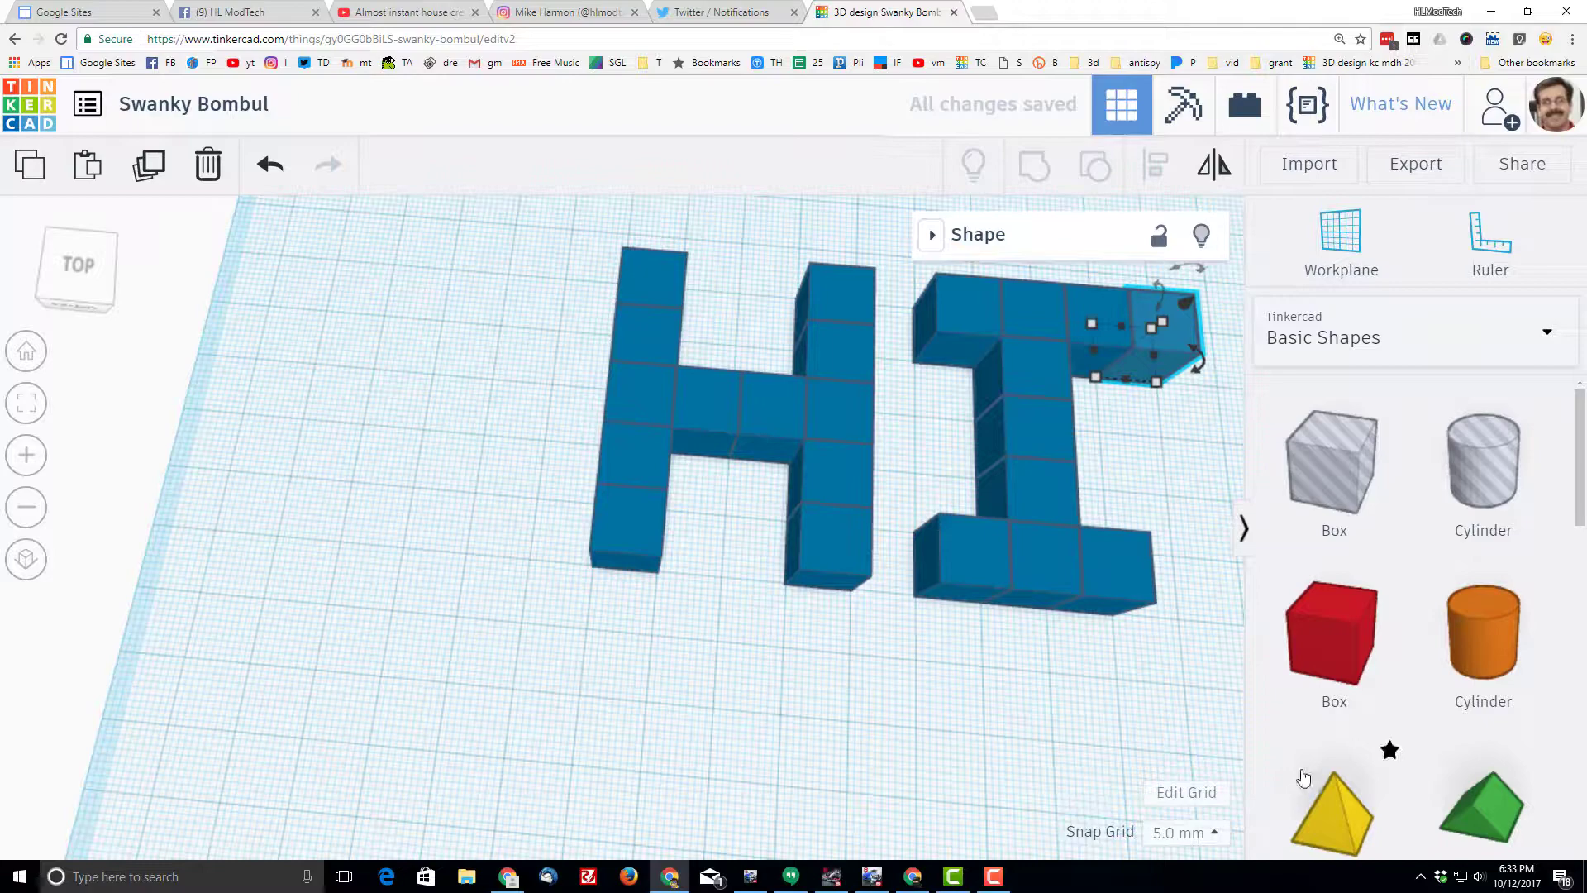
{"action": "scroll", "coordinate": [1188, 654], "scroll_direction": "down", "scroll_amount": 3}
{"action": "scroll", "coordinate": [1045, 612], "scroll_direction": "down", "scroll_amount": 2}
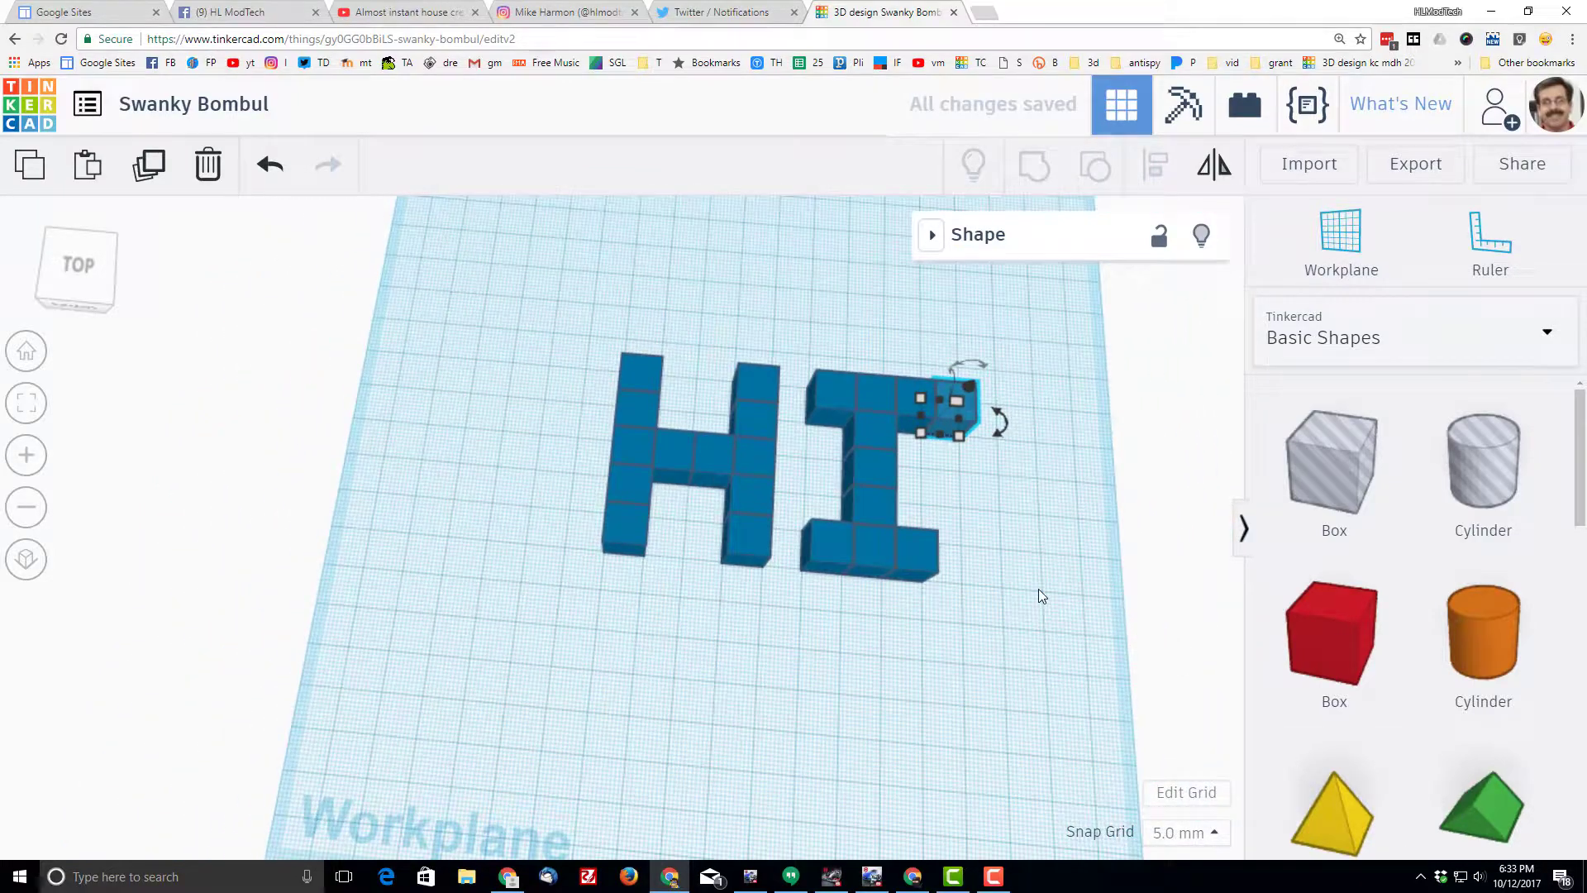
{"action": "key", "text": "Delete"}
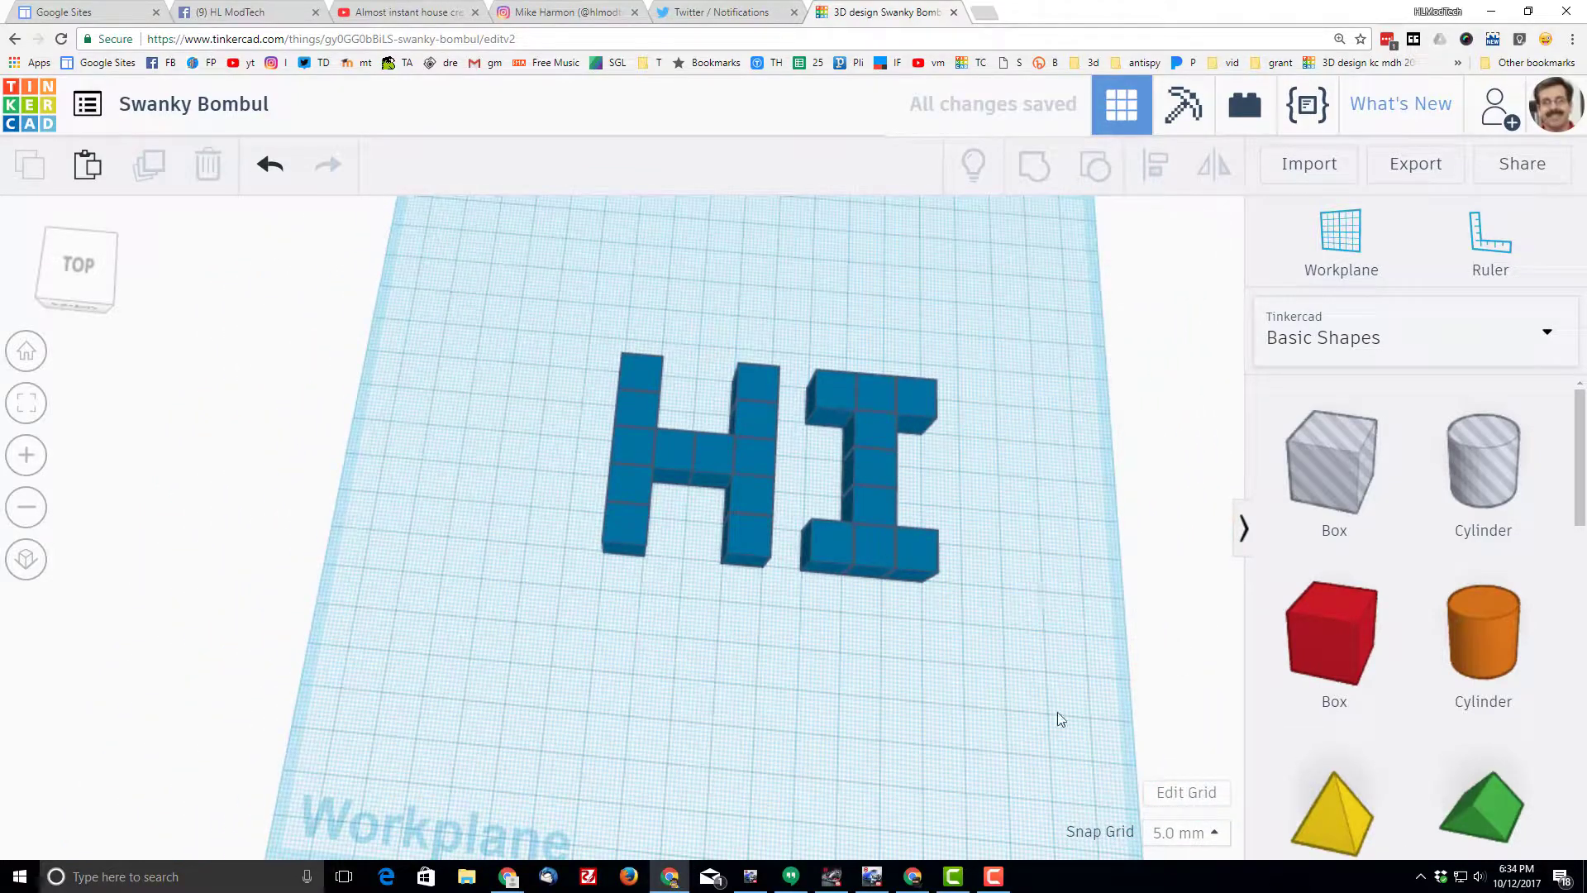
{"action": "scroll", "coordinate": [1376, 746], "scroll_direction": "down", "scroll_amount": 4}
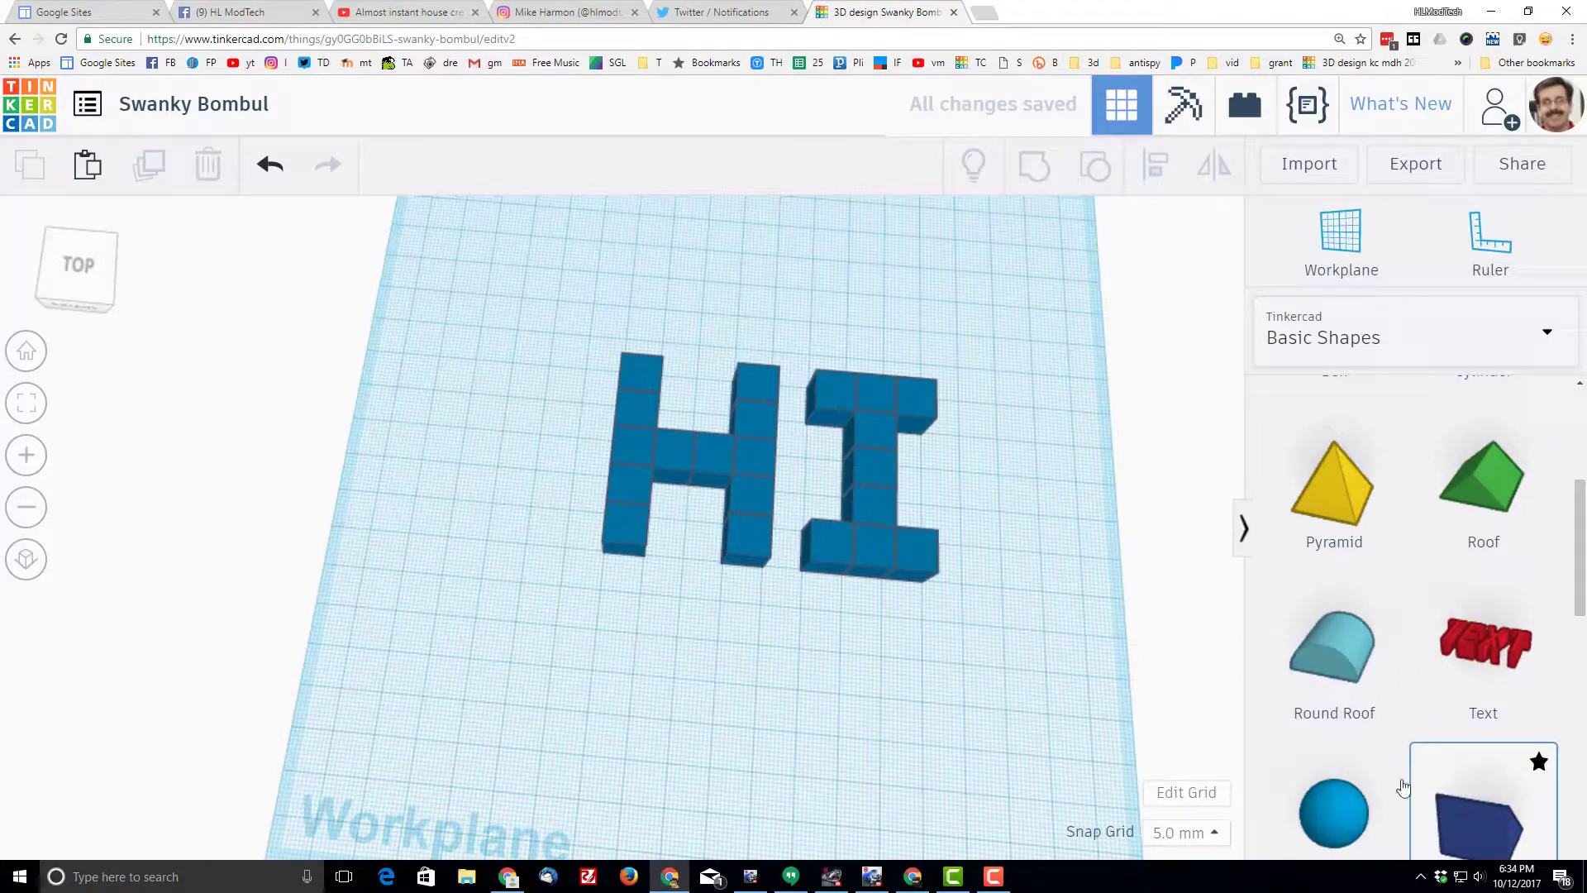
Step: Drop a Wedge in front of the HI and rotate it on the workplane
{"action": "left_click_drag", "start_coordinate": [1455, 819], "coordinate": [787, 686]}
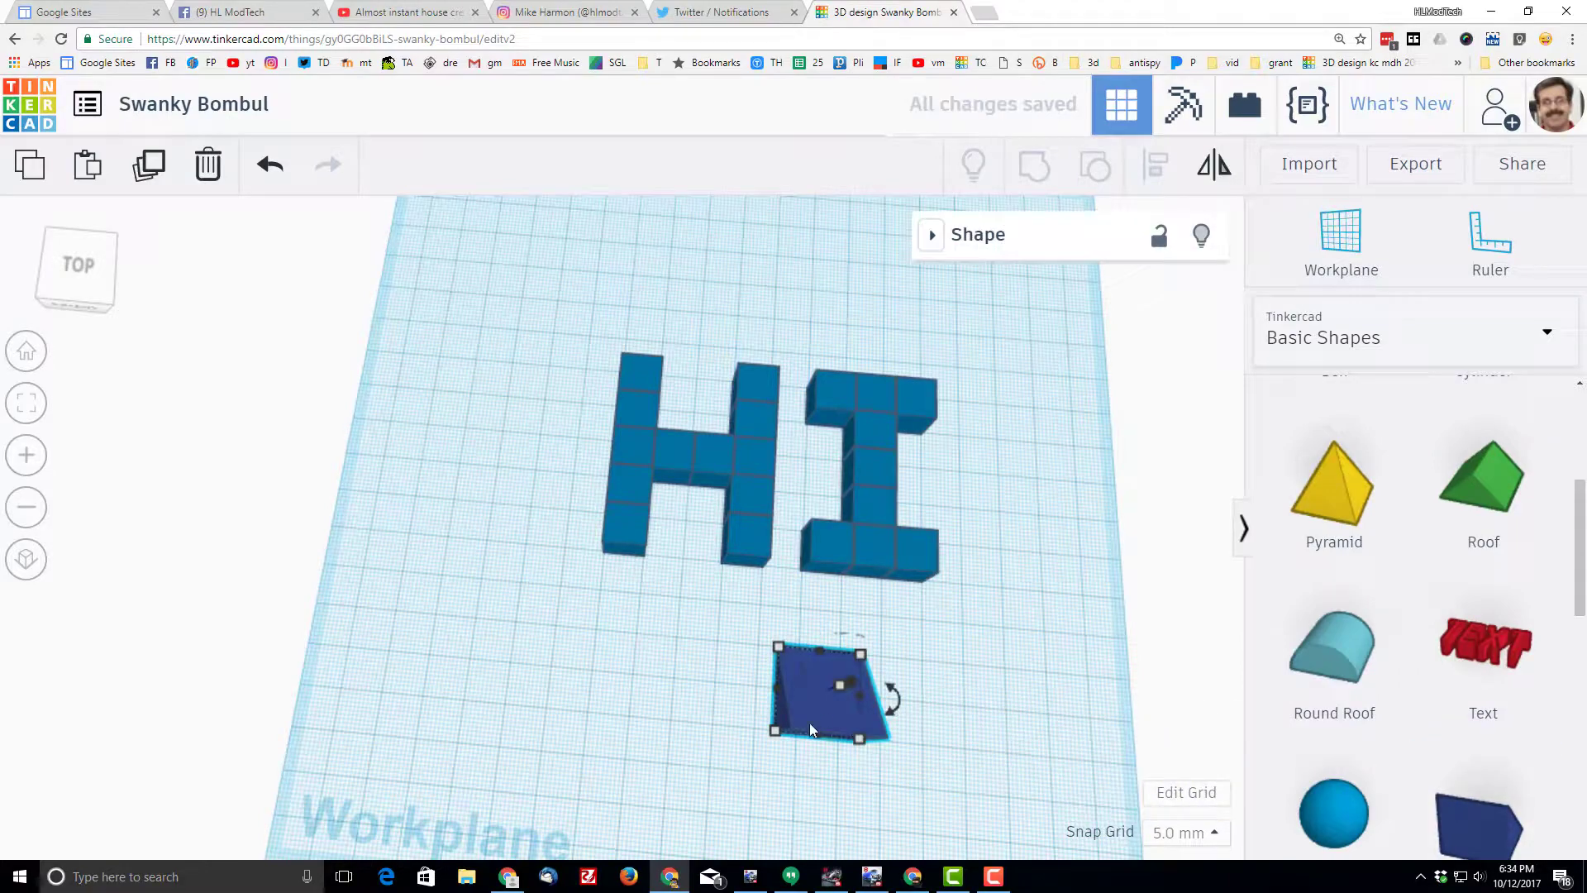
{"action": "left_click", "coordinate": [26, 402]}
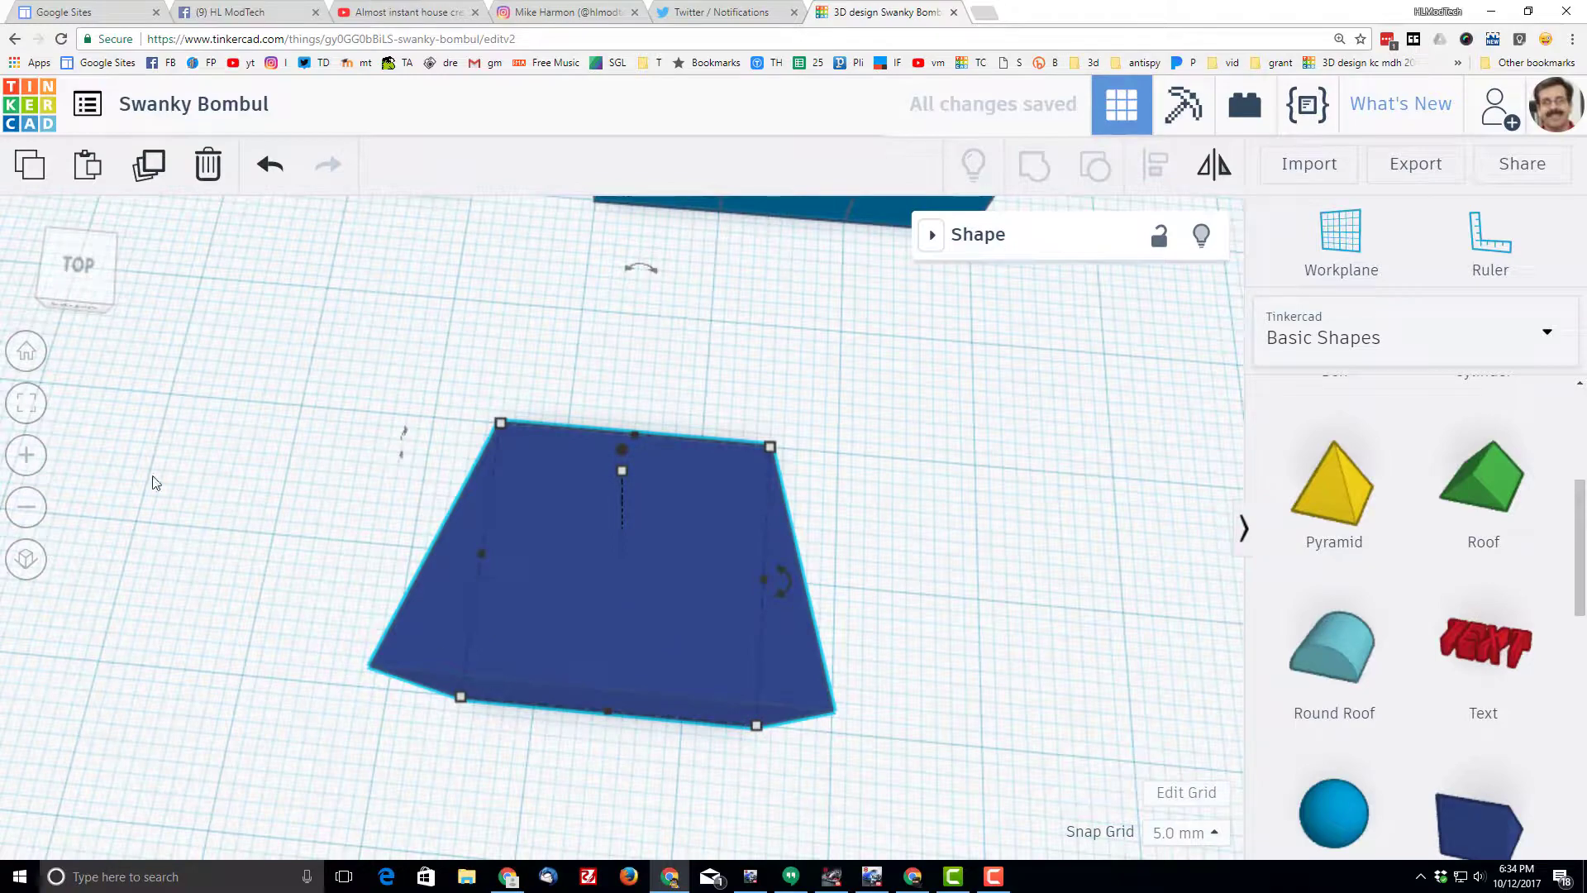
{"action": "left_click", "coordinate": [77, 295]}
{"action": "left_click_drag", "start_coordinate": [623, 242], "coordinate": [382, 413]}
{"action": "scroll", "coordinate": [454, 482], "scroll_direction": "down", "scroll_amount": 5}
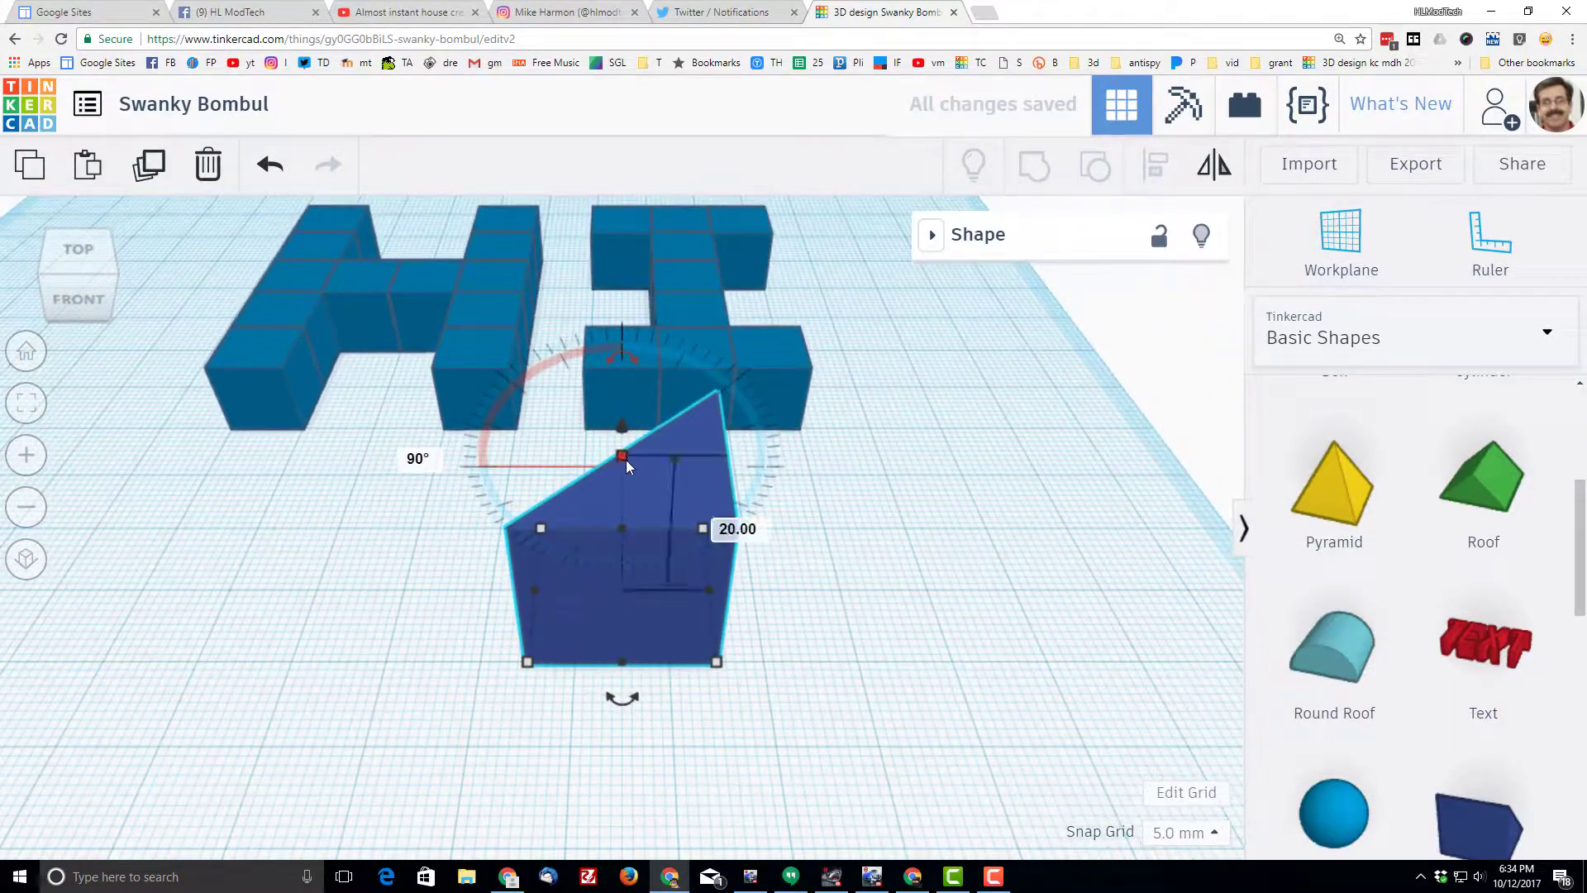
Step: Resize the wedge to 10 mm height, width and length
{"action": "left_click", "coordinate": [725, 527]}
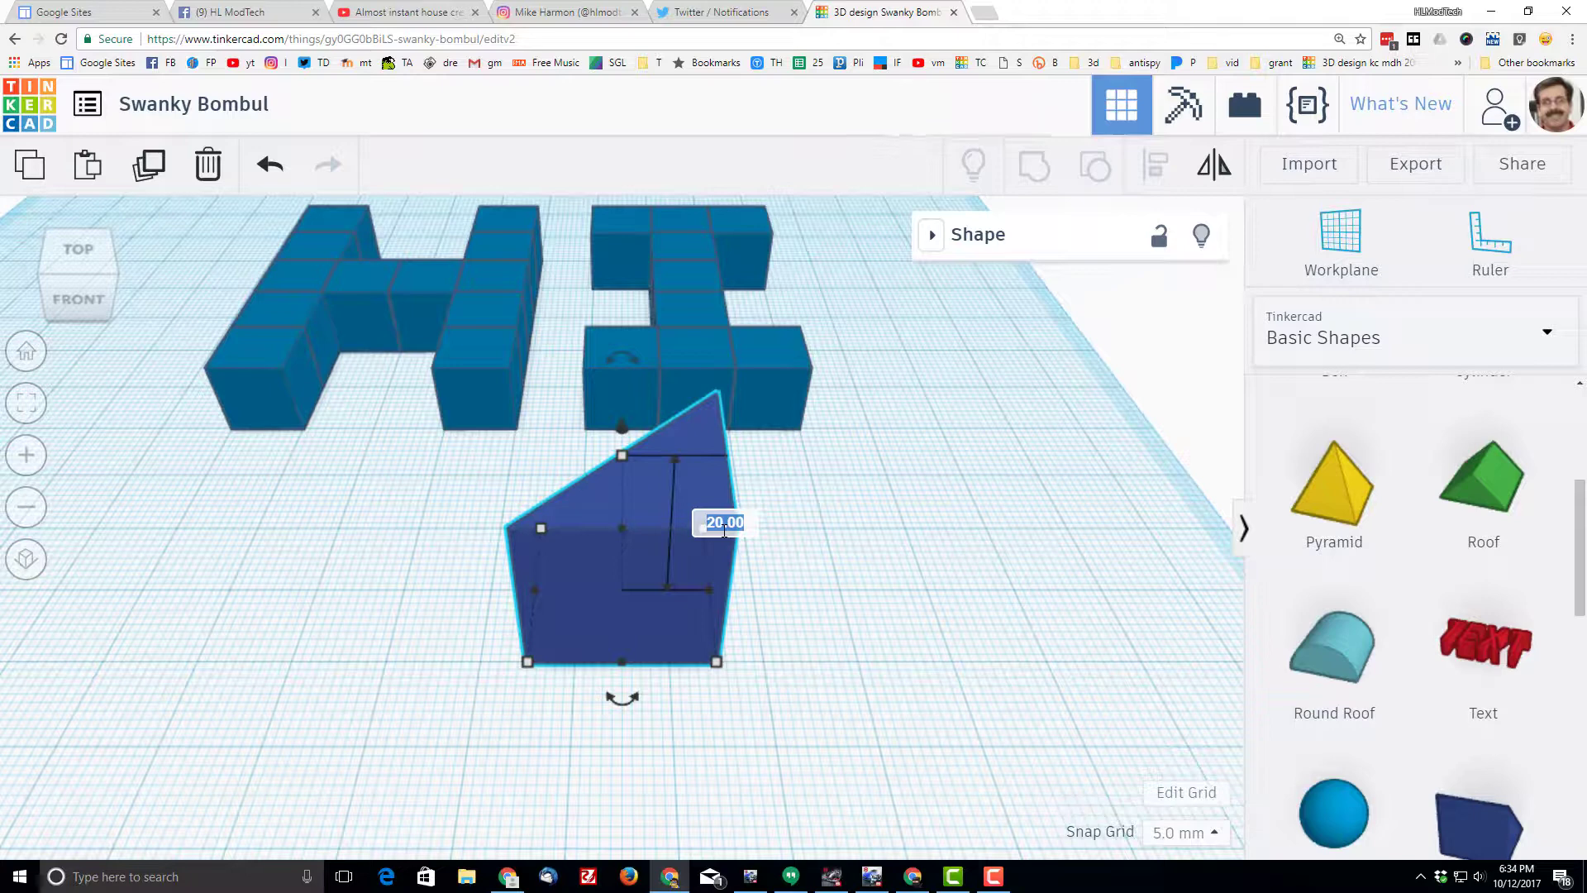
{"action": "key", "text": "Return"}
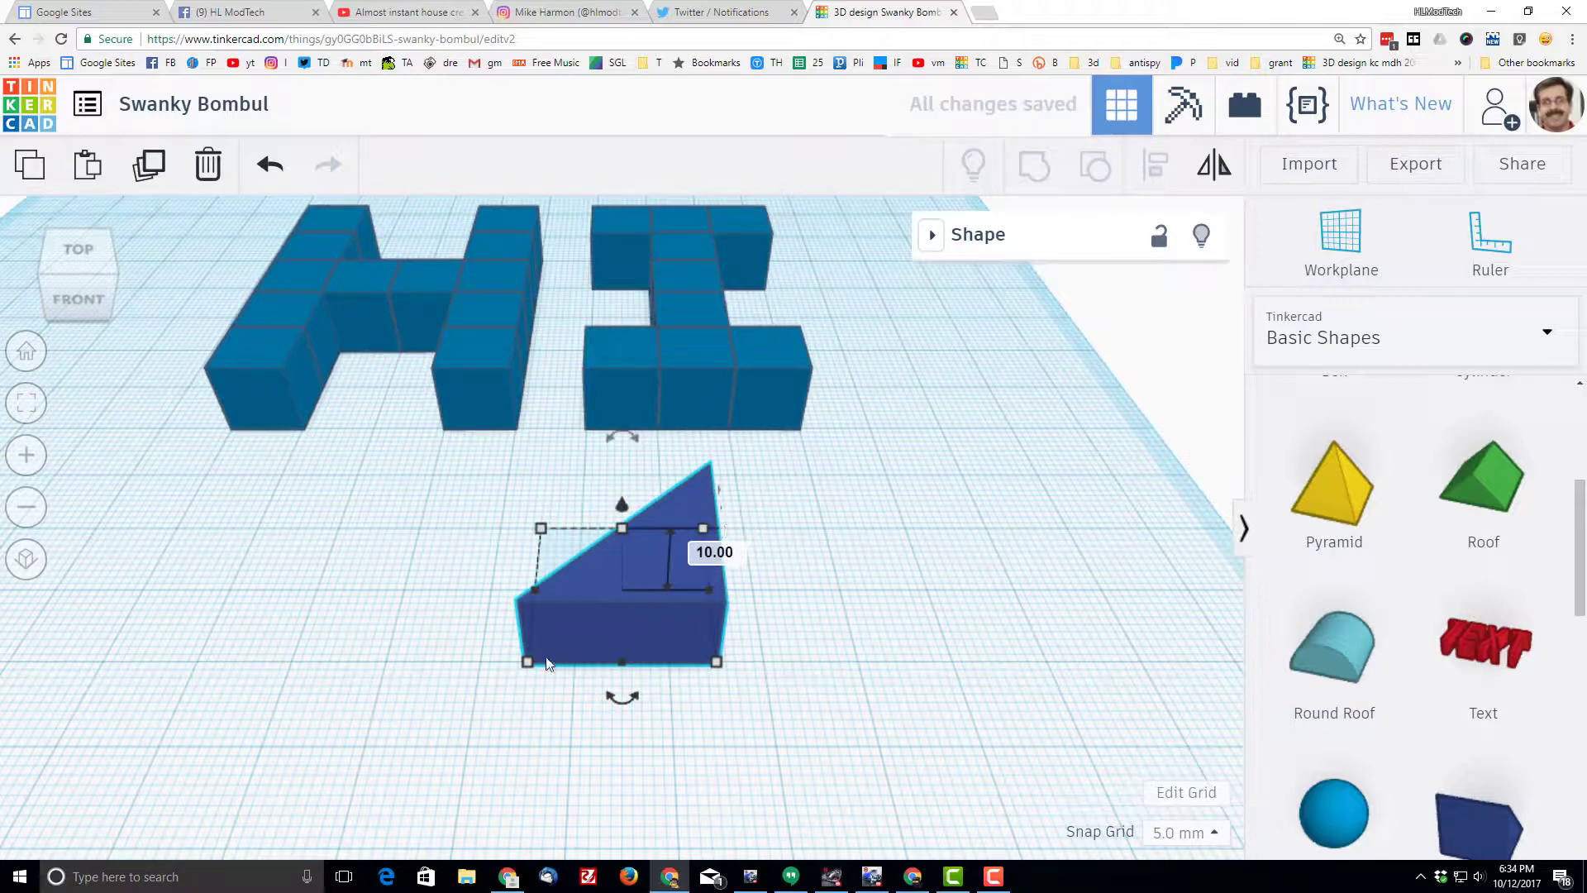
{"action": "mouse_move", "coordinate": [529, 666]}
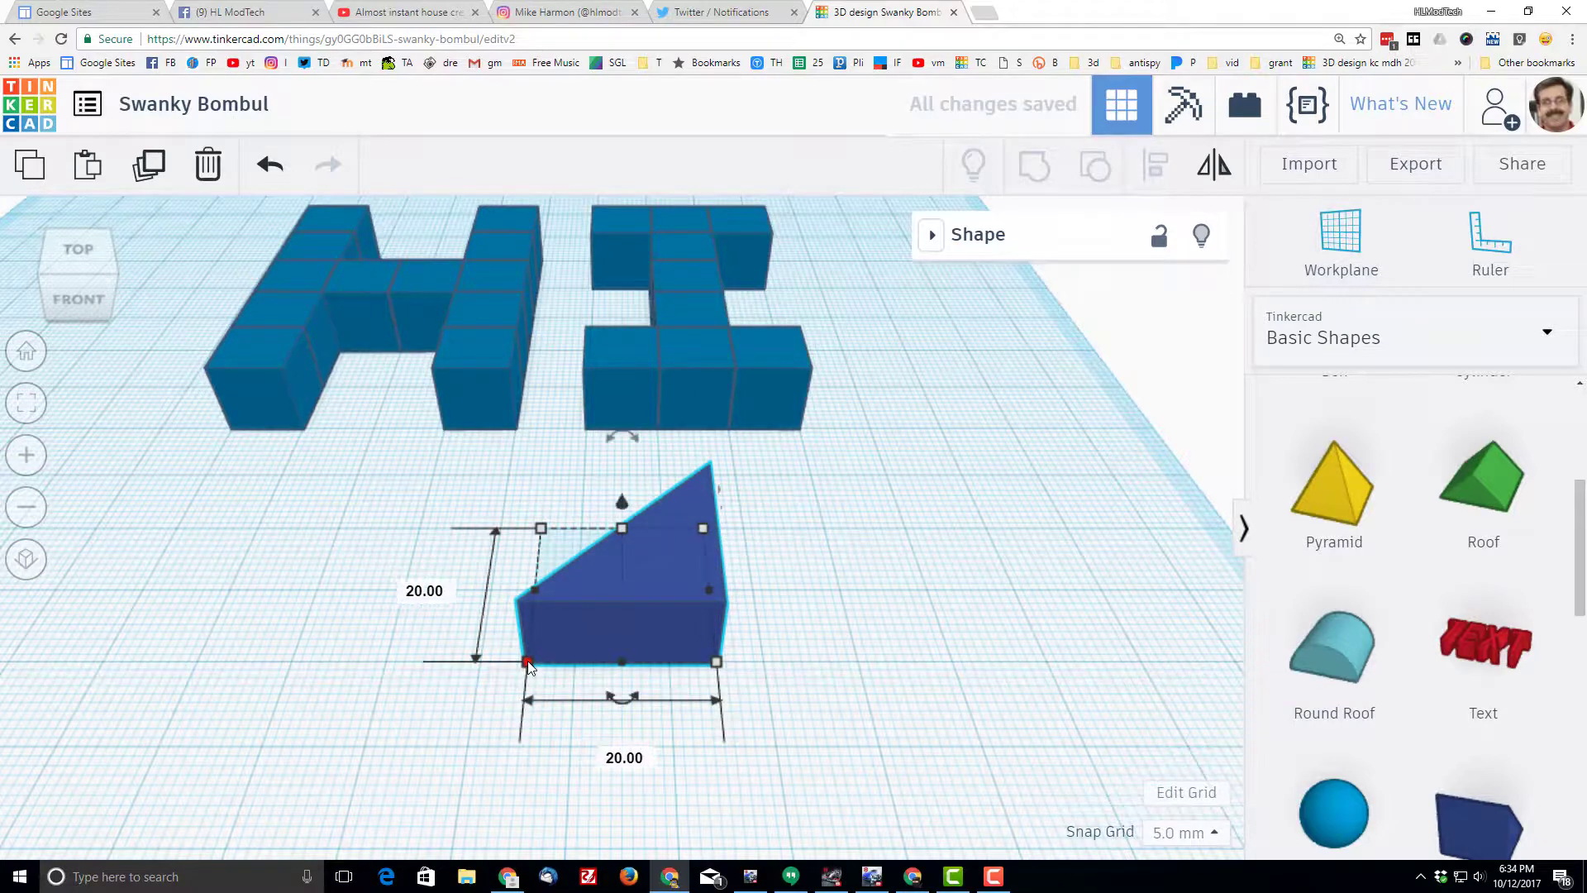
{"action": "left_click", "coordinate": [623, 755]}
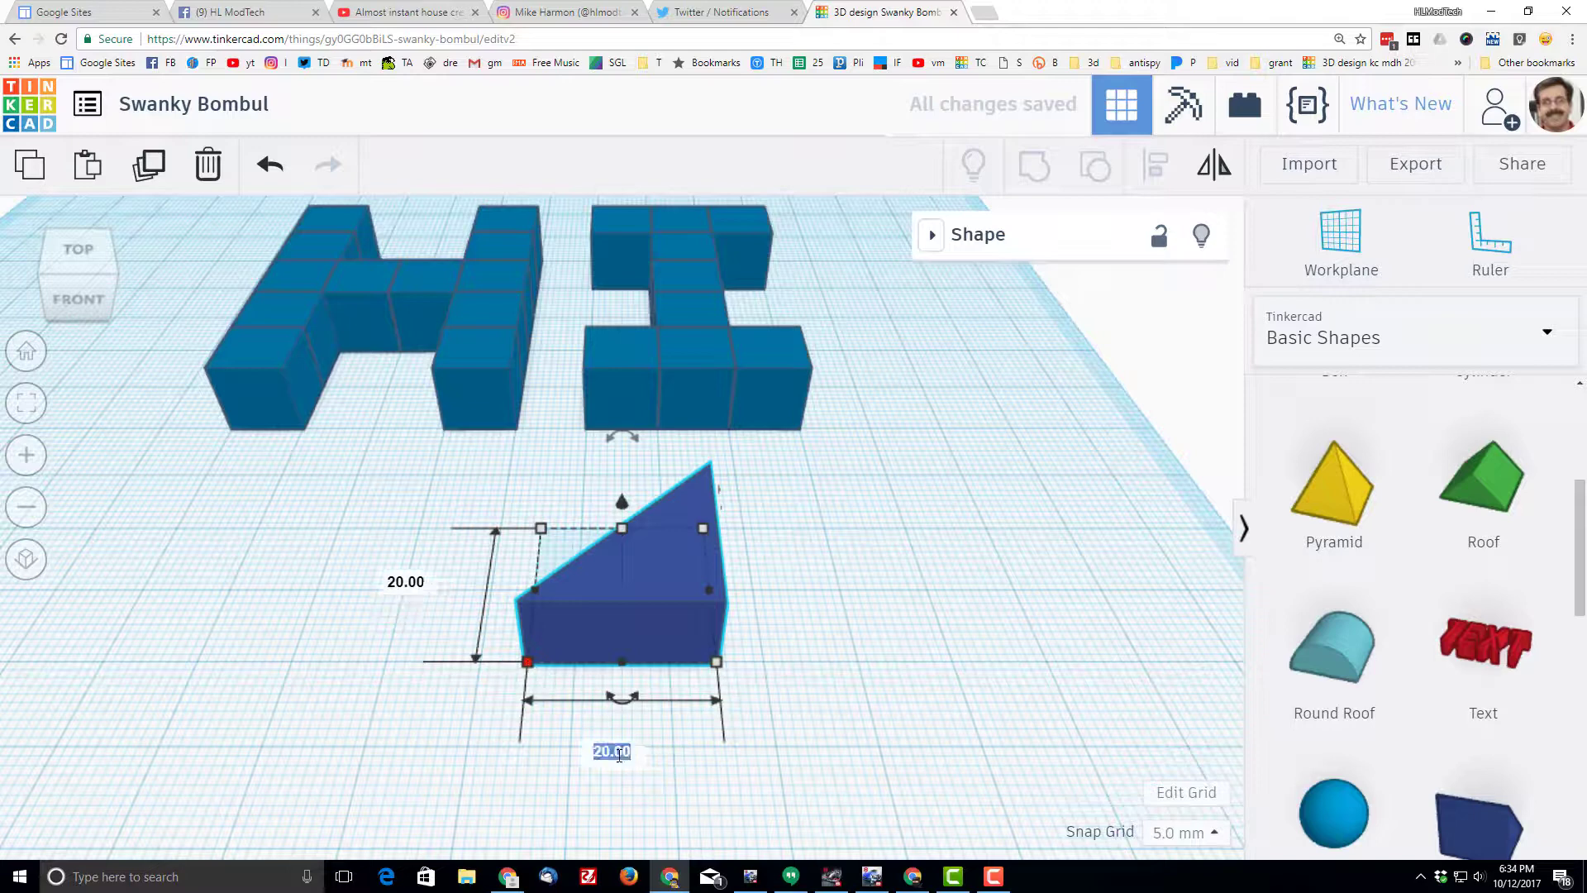
{"action": "type", "text": "10"}
{"action": "key", "text": "Return"}
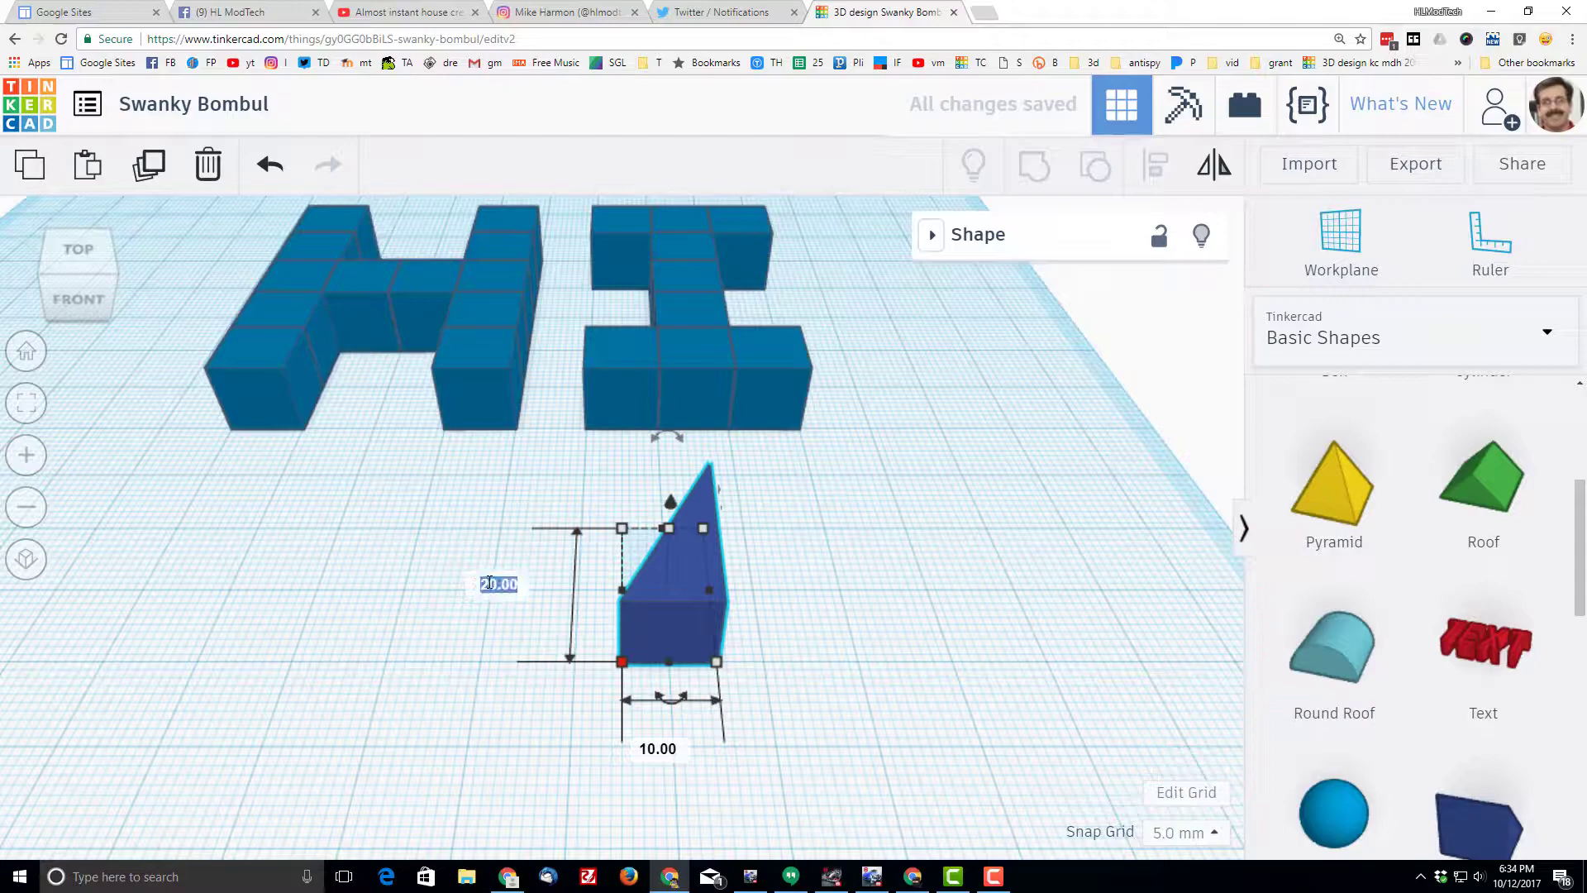
{"action": "type", "text": "10"}
{"action": "key", "text": "Return"}
{"action": "right_click_drag", "start_coordinate": [882, 419], "coordinate": [505, 506]}
Step: Delete the wedge, select all 22 cubes and lift the HI to 25 mm
{"action": "key", "text": "Delete"}
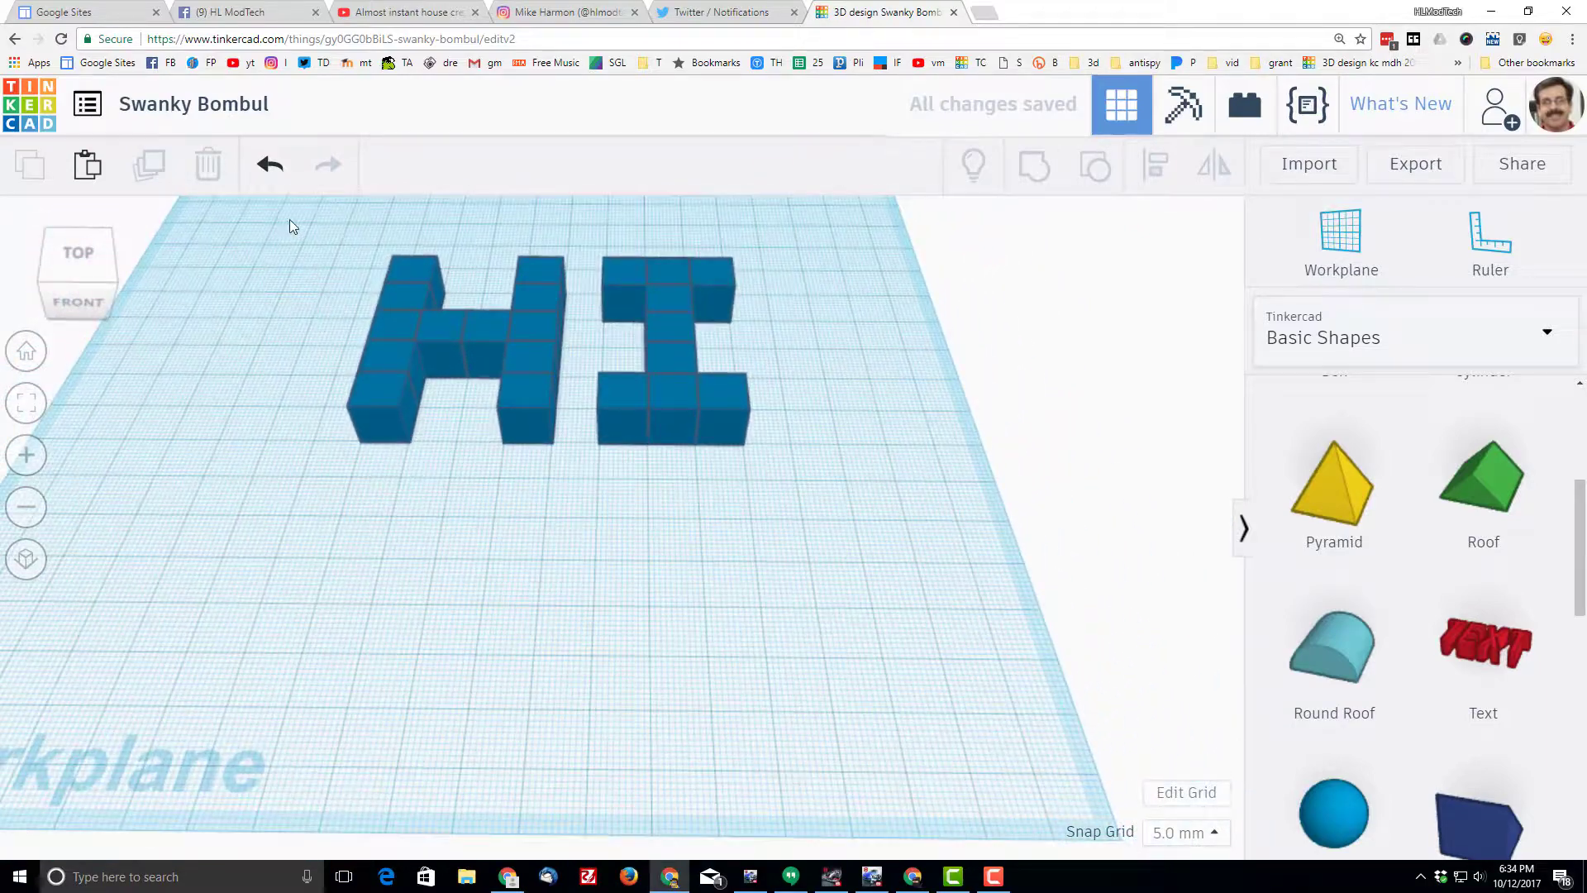
{"action": "left_click_drag", "start_coordinate": [289, 220], "coordinate": [812, 471]}
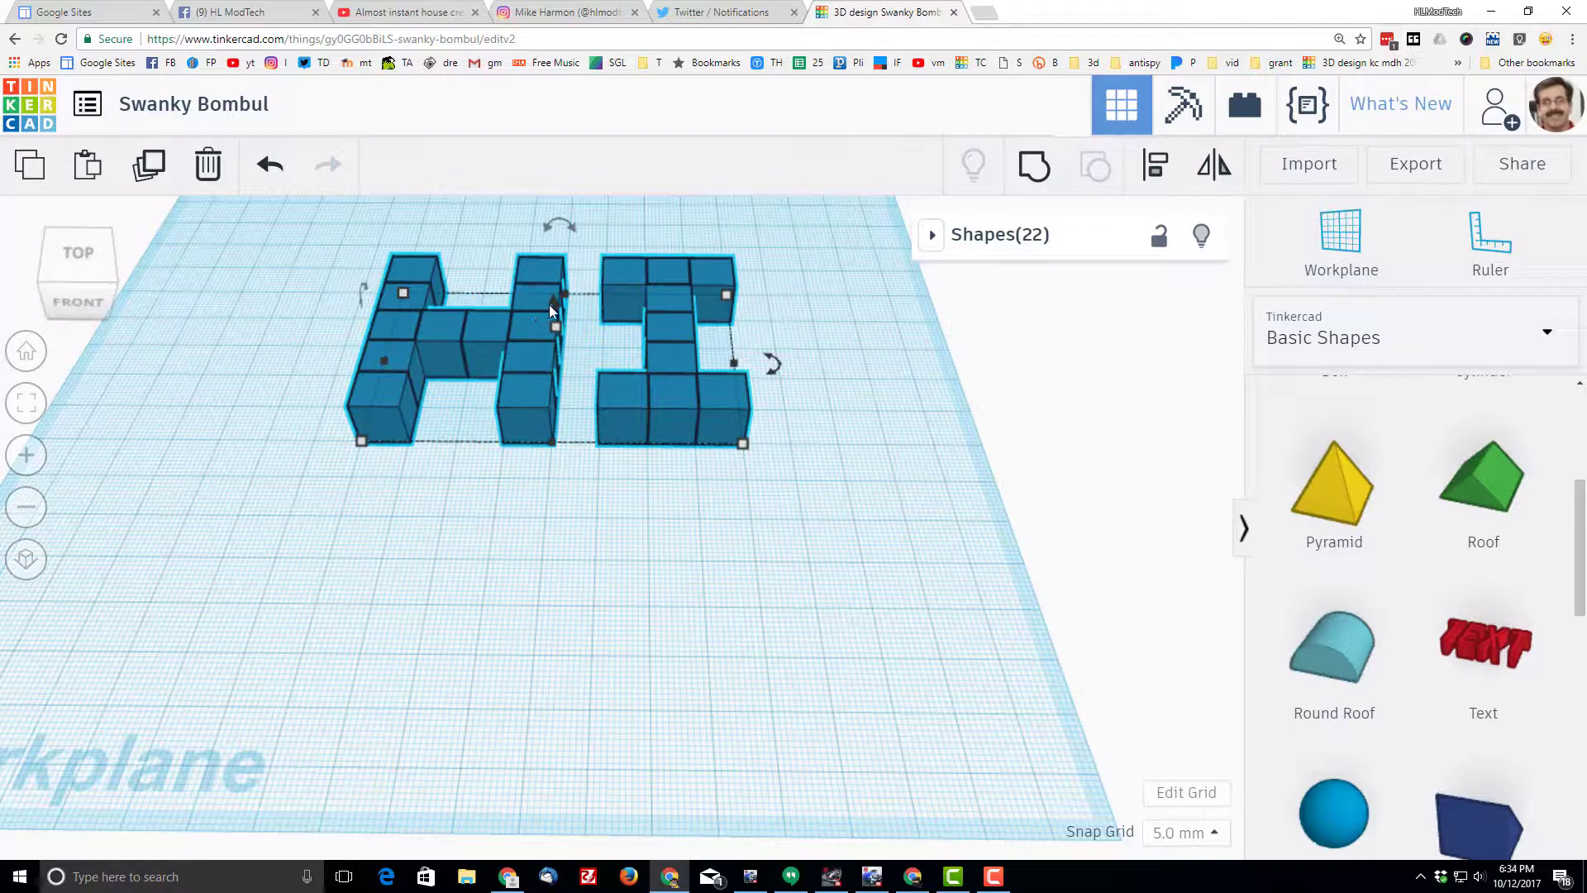
{"action": "left_click_drag", "start_coordinate": [552, 304], "coordinate": [554, 255]}
{"action": "scroll", "coordinate": [554, 255], "scroll_direction": "down", "scroll_amount": 2}
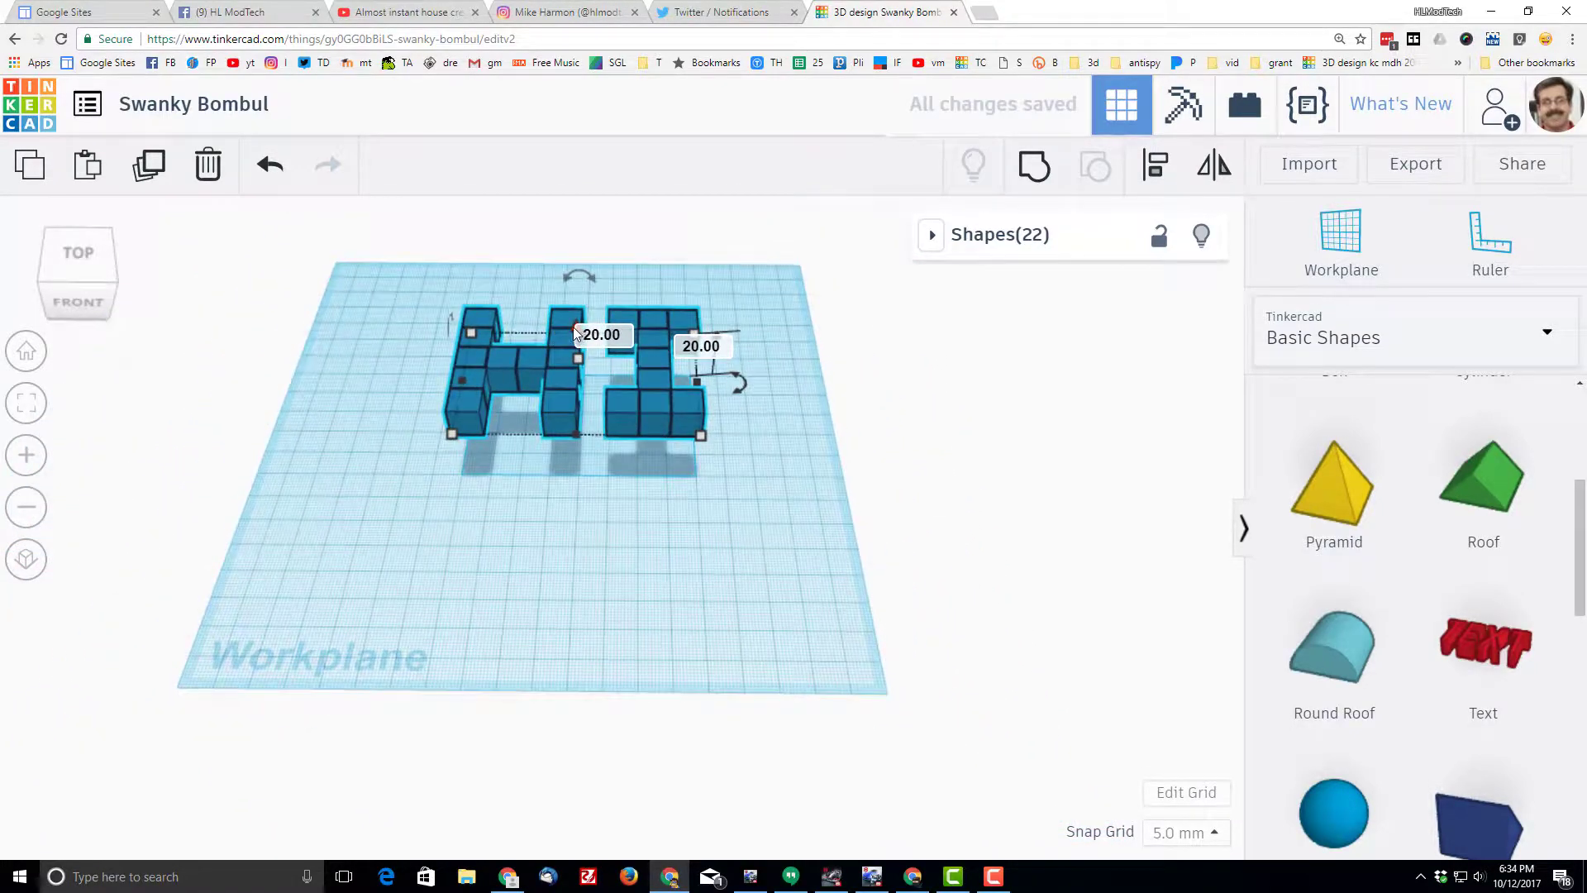
{"action": "left_click_drag", "start_coordinate": [576, 331], "coordinate": [583, 283]}
{"action": "scroll", "coordinate": [585, 426], "scroll_direction": "down", "scroll_amount": 1}
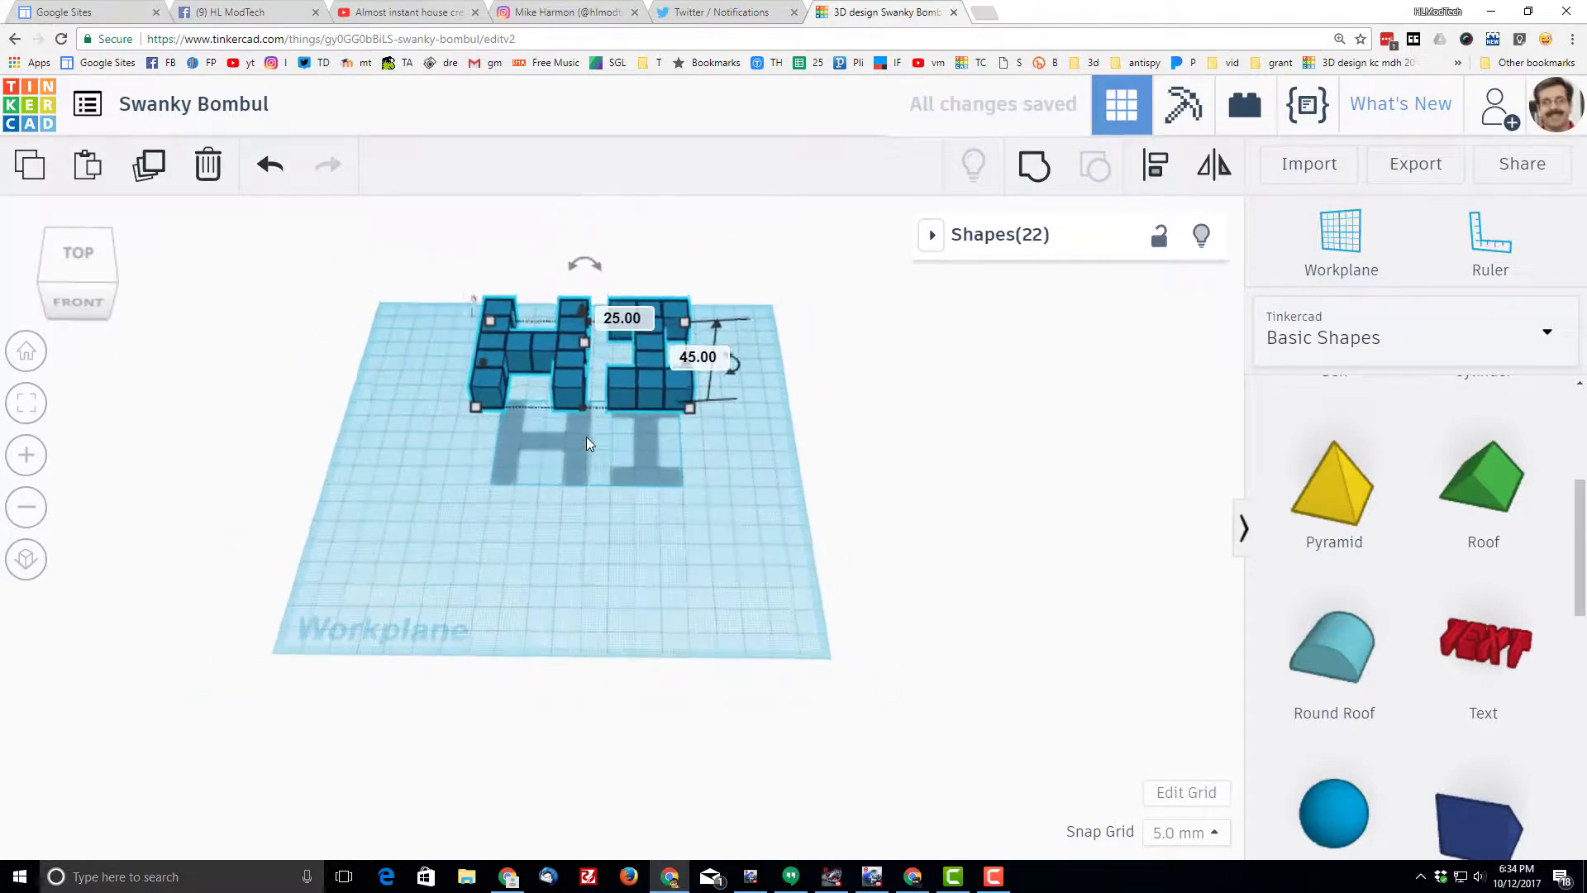
Step: Orbit and zoom around the floating HI to inspect it and its shadow
{"action": "right_click_drag", "start_coordinate": [585, 480], "coordinate": [601, 424]}
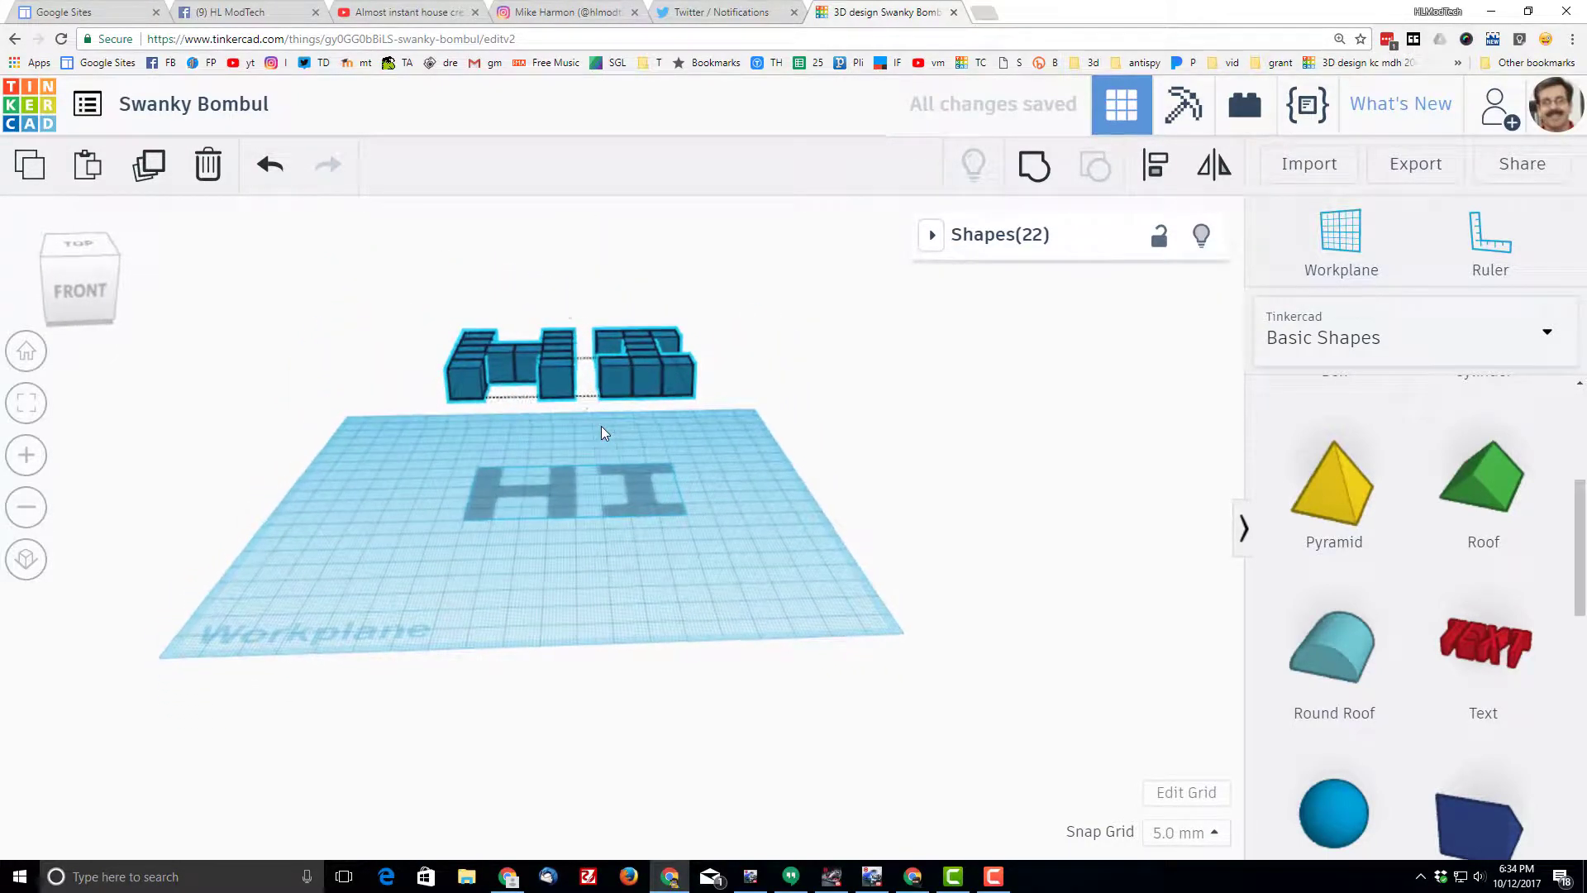
{"action": "right_click_drag", "start_coordinate": [587, 497], "coordinate": [603, 462]}
{"action": "scroll", "coordinate": [605, 499], "scroll_direction": "up", "scroll_amount": 2}
{"action": "scroll", "coordinate": [604, 465], "scroll_direction": "down", "scroll_amount": 1}
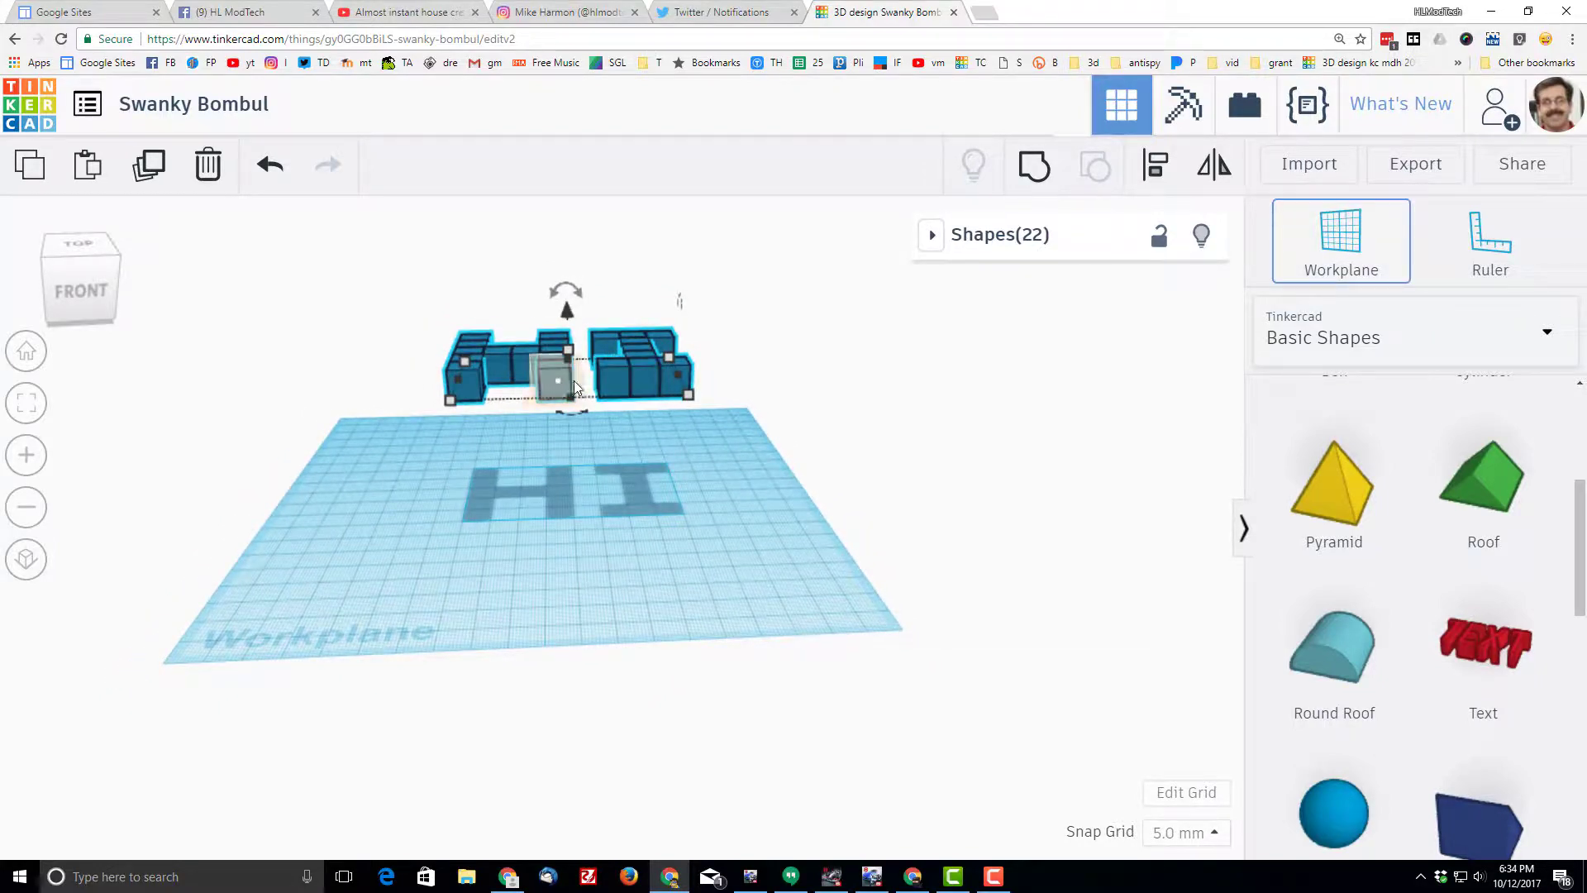
Step: Place a workplane on a block's front face and raise three cubes above the row
{"action": "left_click", "coordinate": [641, 380]}
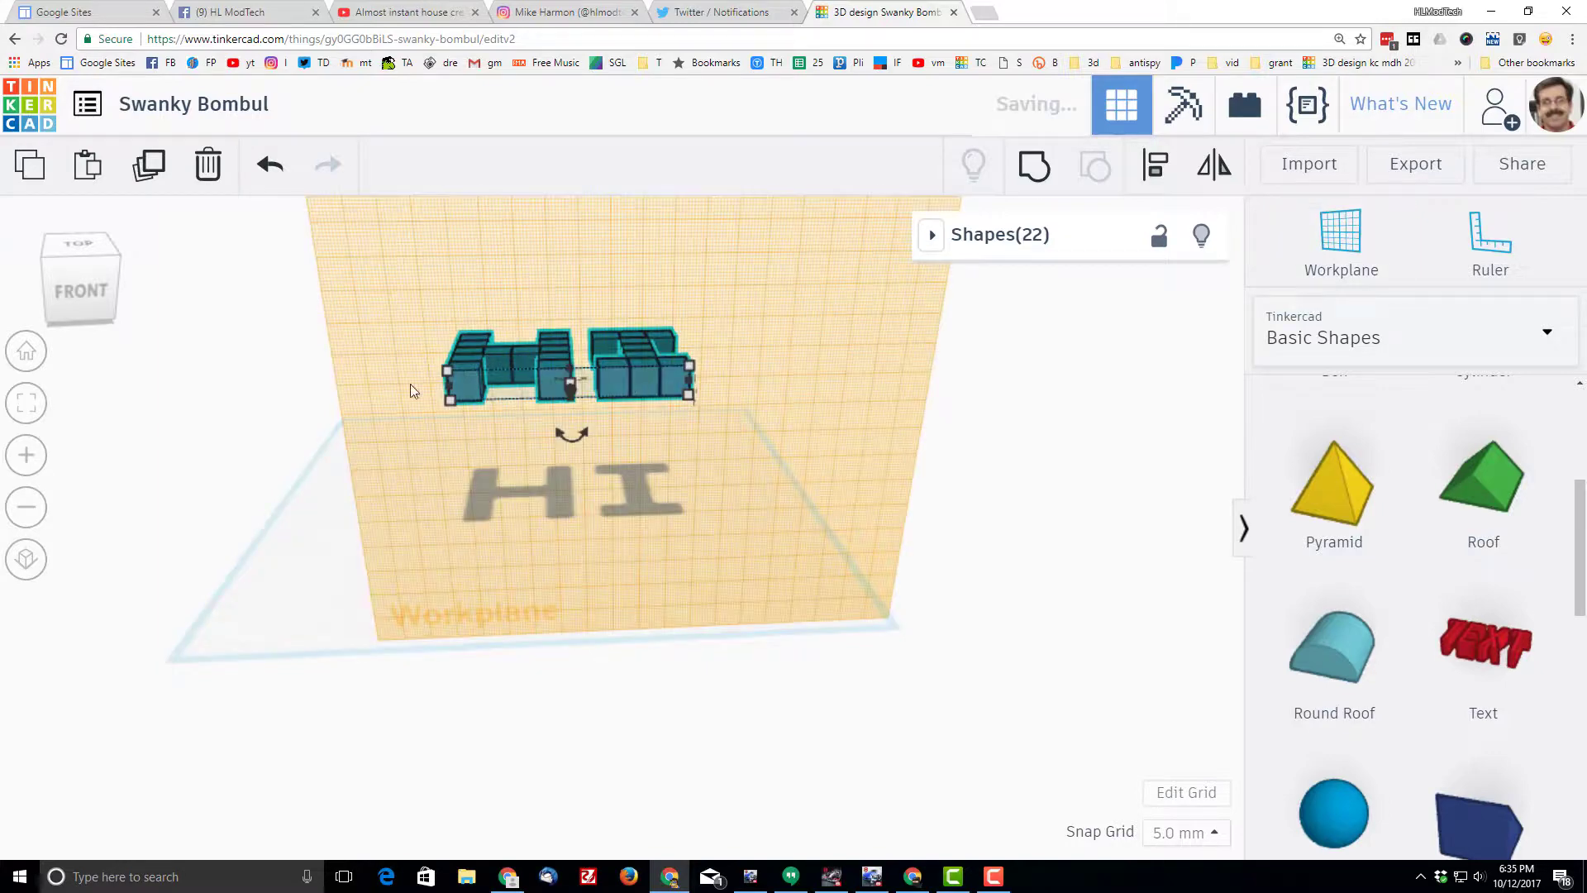
{"action": "right_click_drag", "start_coordinate": [230, 500], "coordinate": [363, 456]}
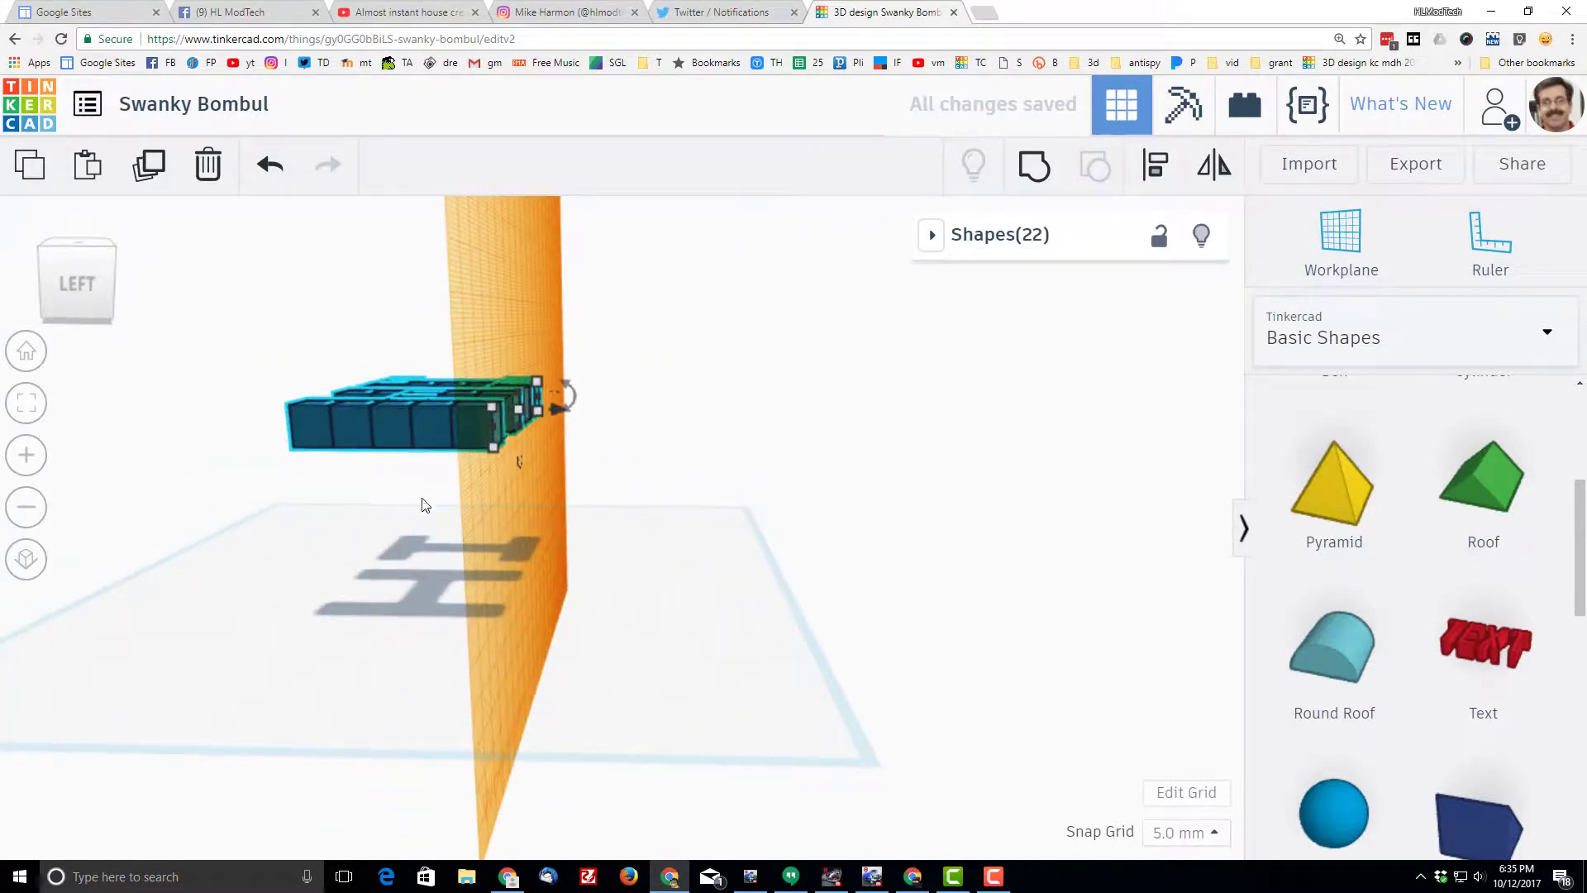
{"action": "left_click", "coordinate": [375, 466]}
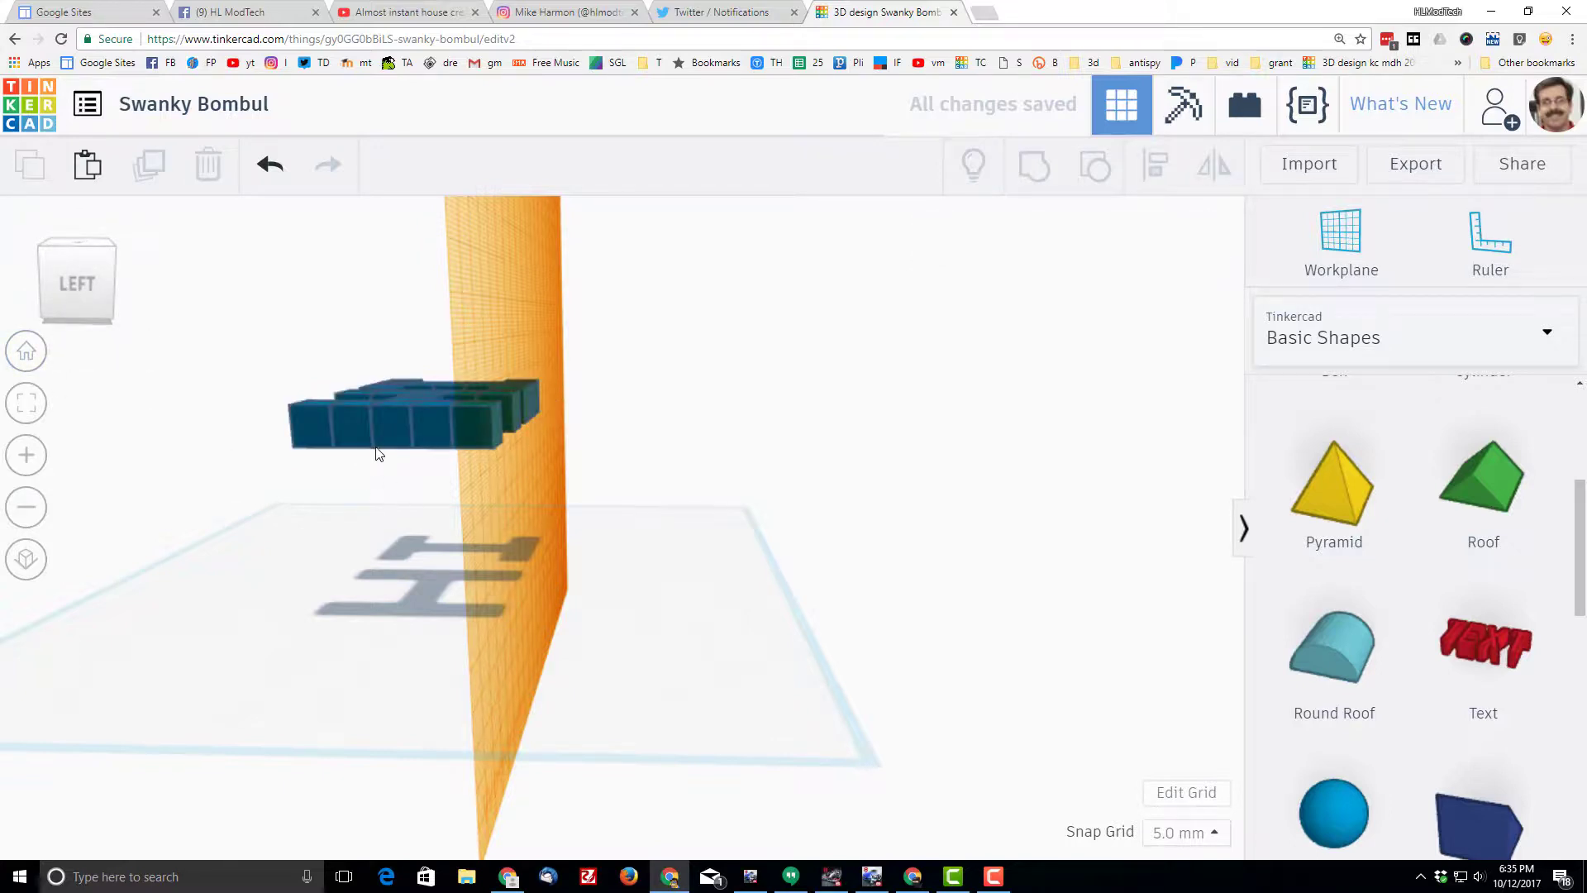
{"action": "left_click", "coordinate": [389, 428]}
{"action": "key", "text": "Up"}
{"action": "key", "text": "Up"}
{"action": "key", "text": "Up"}
{"action": "key", "text": "Up"}
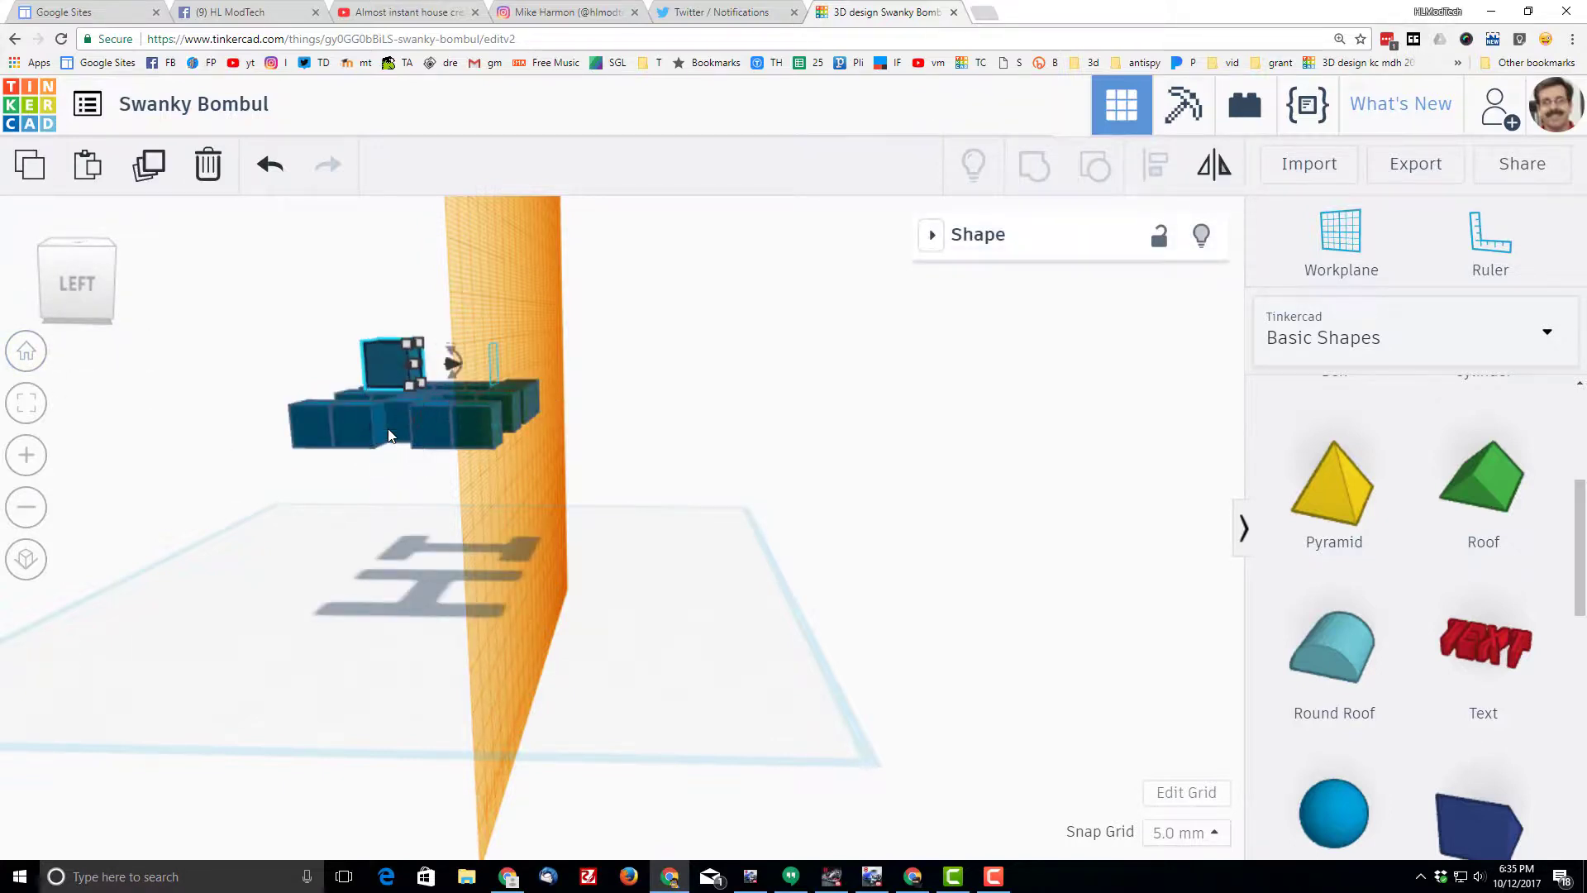
{"action": "key", "text": "Up"}
{"action": "key", "text": "Up"}
{"action": "key", "text": "Up"}
{"action": "key", "text": "Up"}
{"action": "key", "text": "Up"}
{"action": "key", "text": "Up"}
{"action": "left_click", "coordinate": [433, 445]}
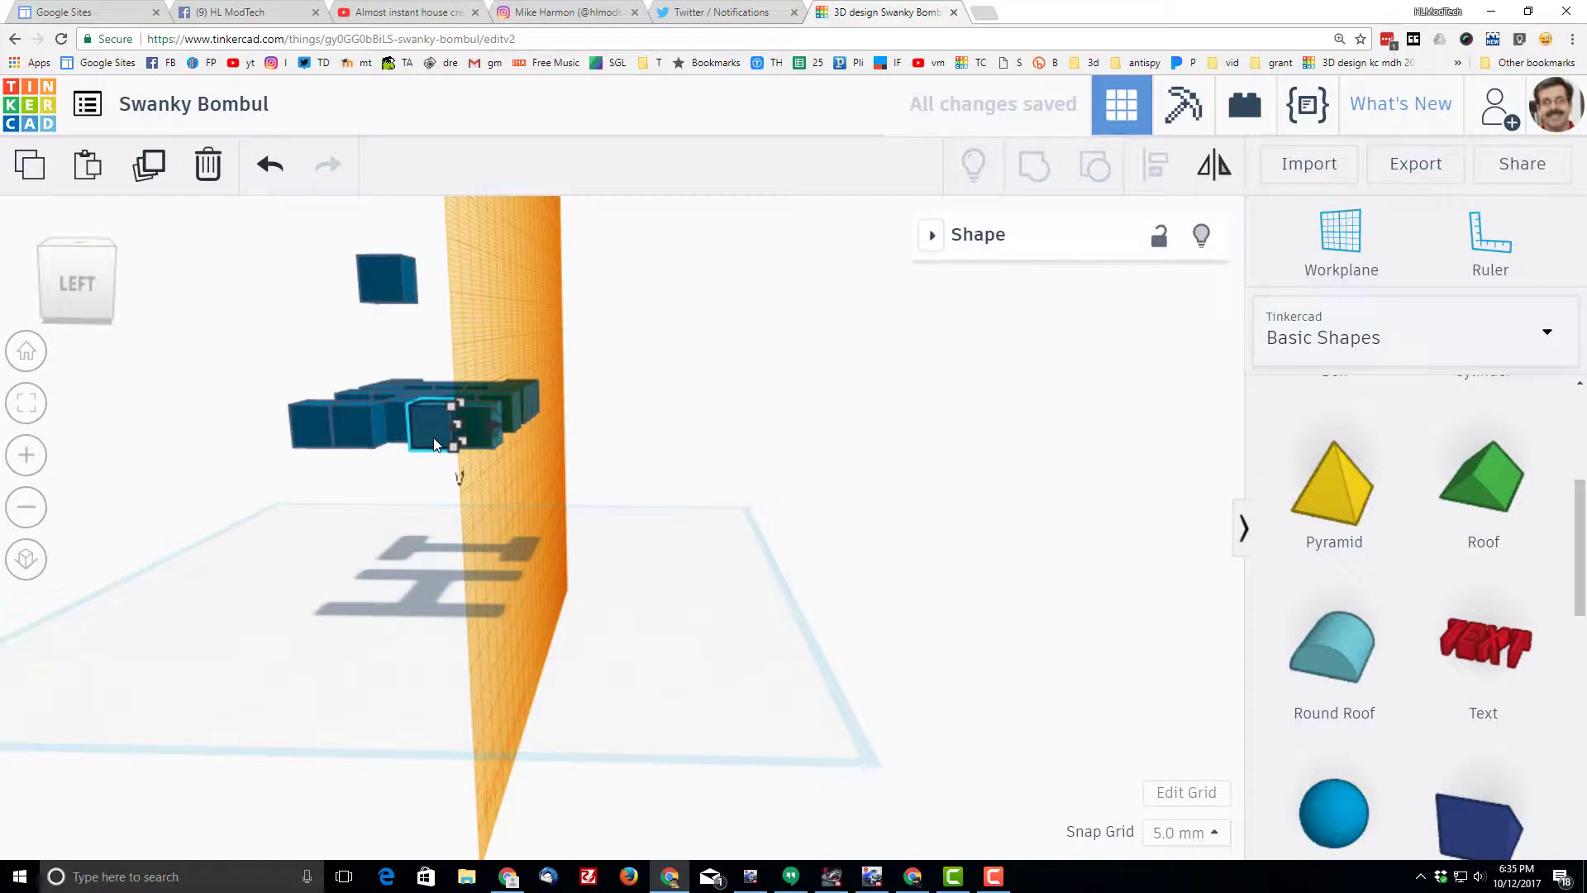
{"action": "key", "text": "Up"}
{"action": "key", "text": "Up"}
{"action": "key", "text": "Up"}
{"action": "left_click", "coordinate": [306, 447]}
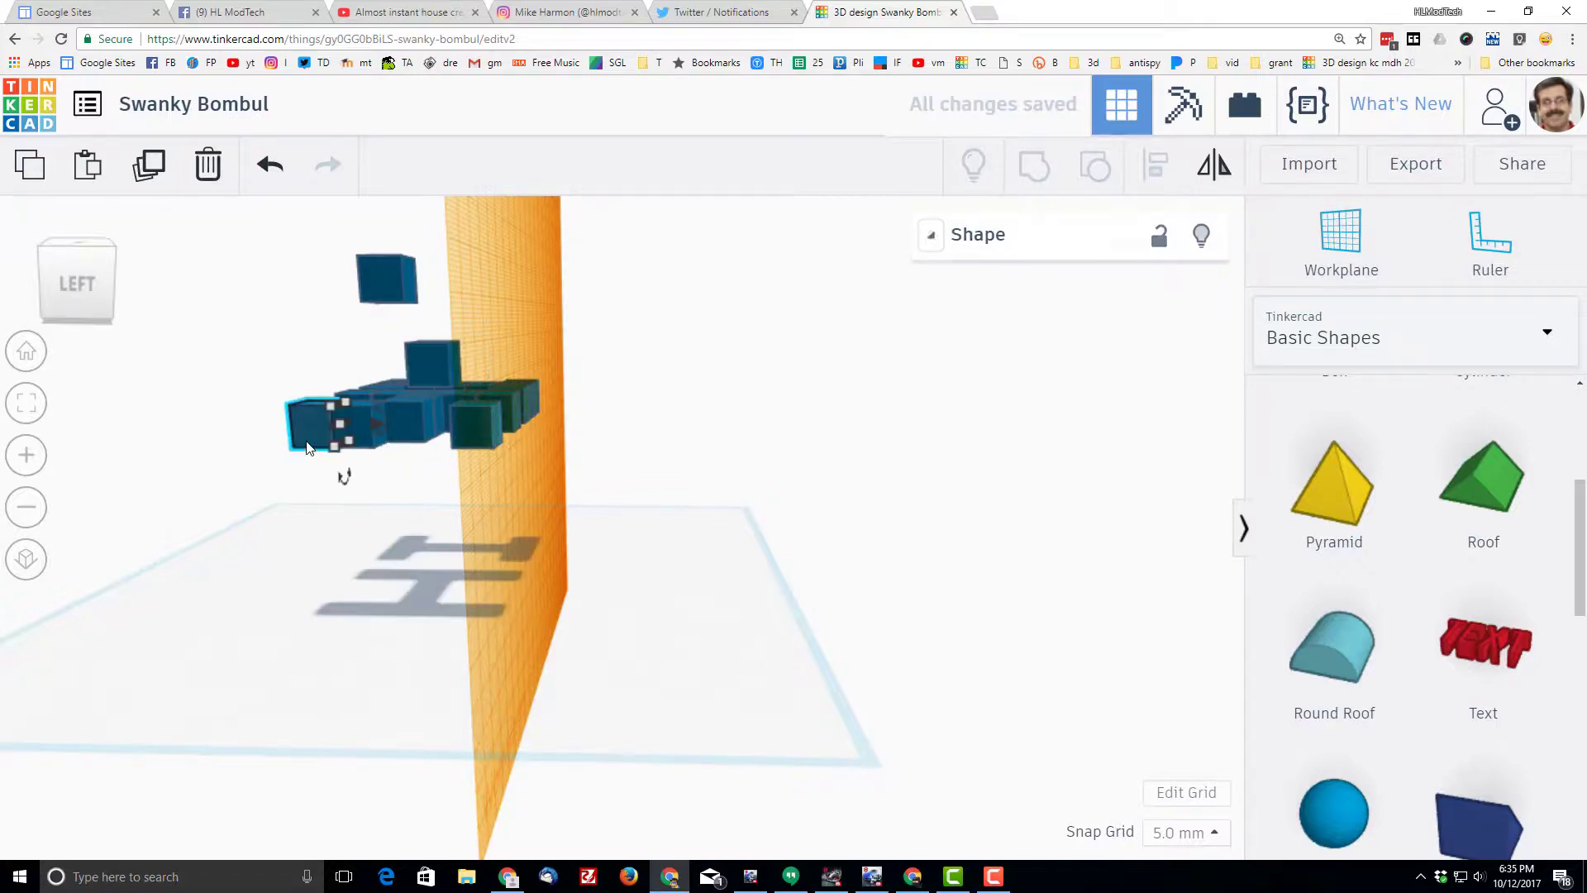
{"action": "key", "text": "Up"}
{"action": "key", "text": "Up"}
{"action": "key", "text": "Up"}
{"action": "key", "text": "Up"}
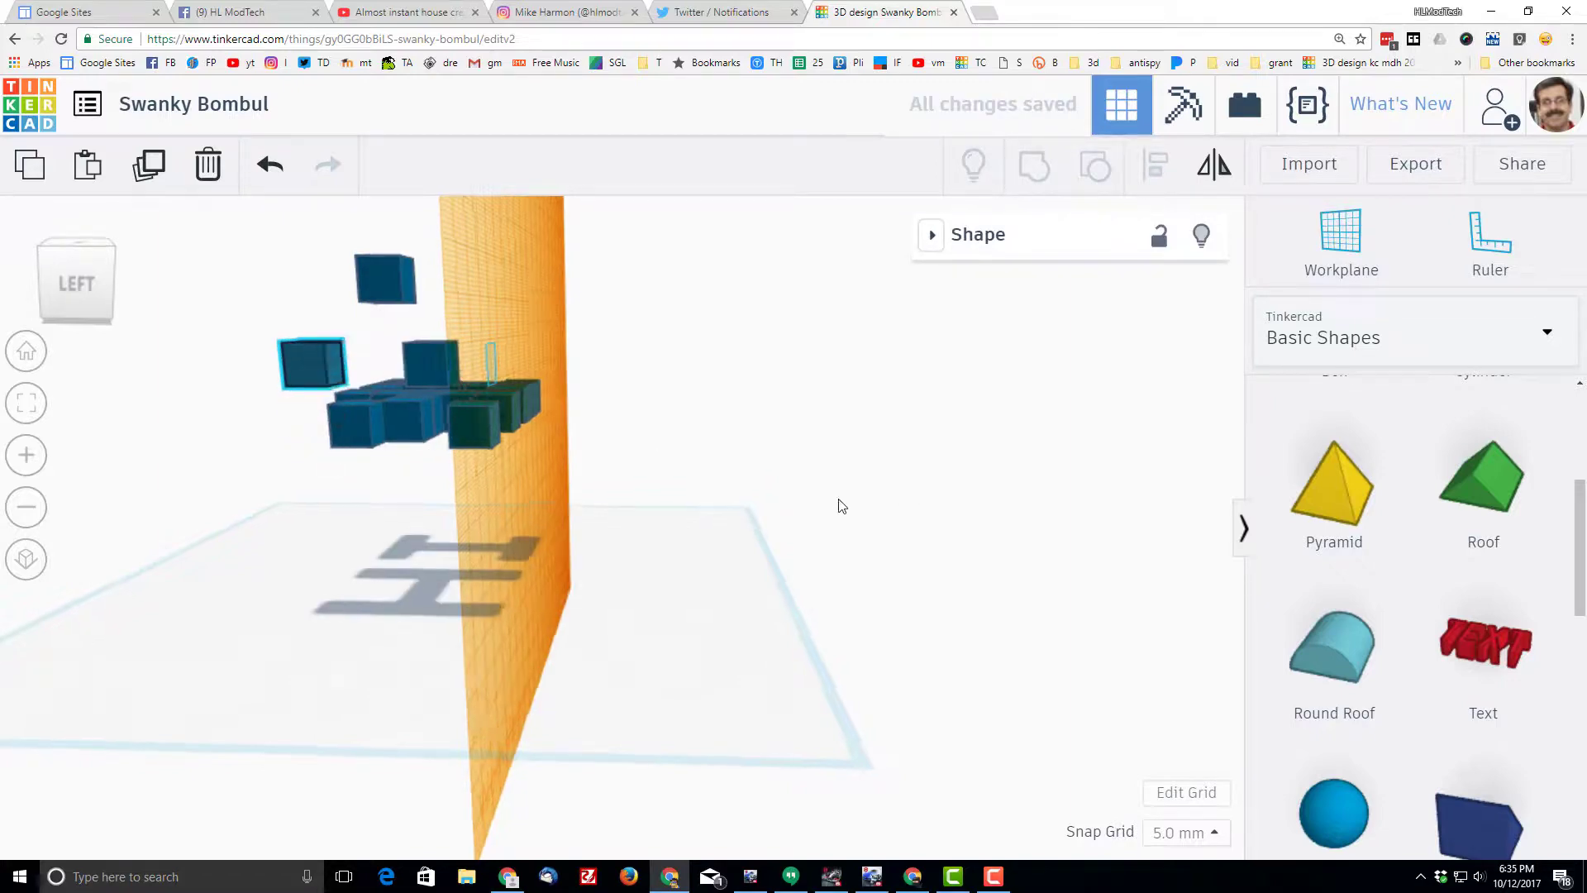
Step: Slide a front cube left along the row and select another cube
{"action": "right_click_drag", "start_coordinate": [840, 504], "coordinate": [930, 368]}
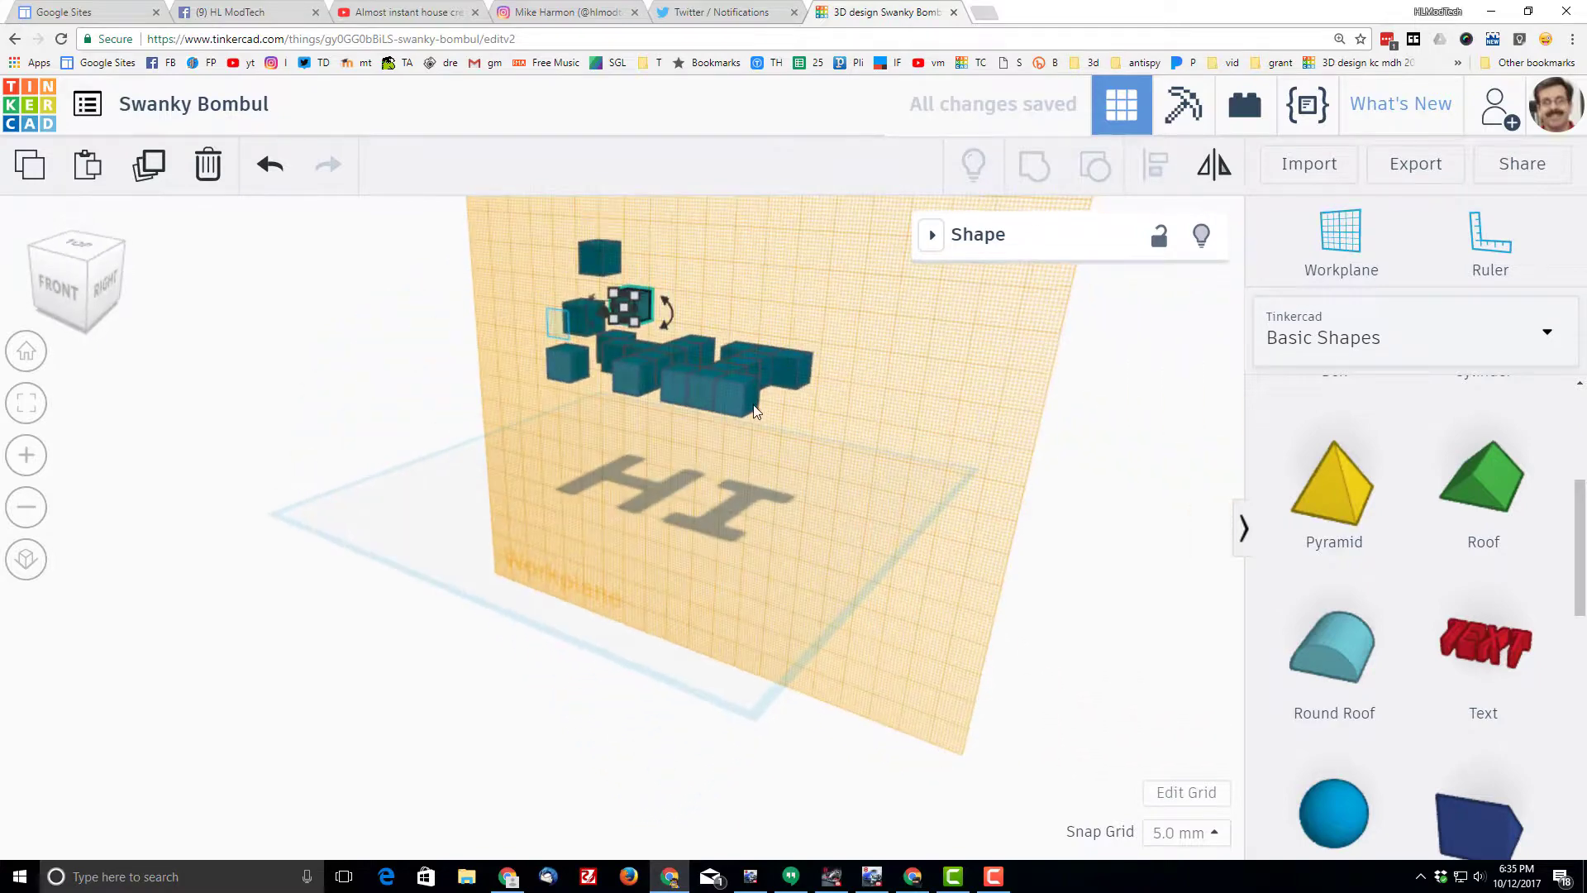
{"action": "left_click", "coordinate": [727, 402]}
{"action": "left_click_drag", "start_coordinate": [726, 401], "coordinate": [661, 385]}
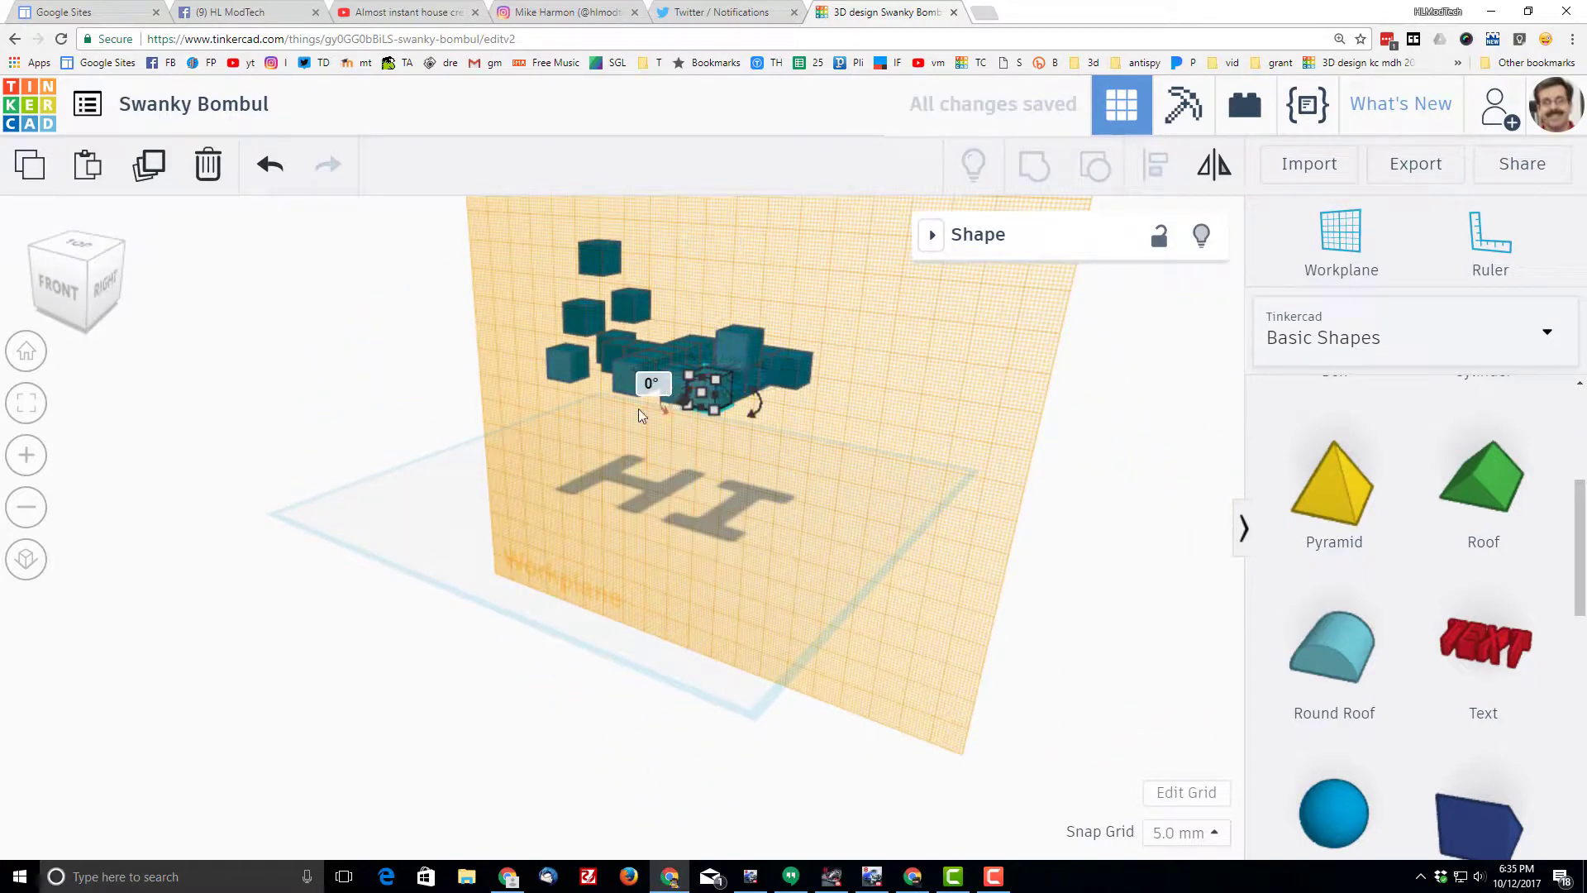
{"action": "left_click", "coordinate": [600, 496]}
{"action": "right_click_drag", "start_coordinate": [600, 496], "coordinate": [641, 385]}
{"action": "left_click", "coordinate": [641, 385]}
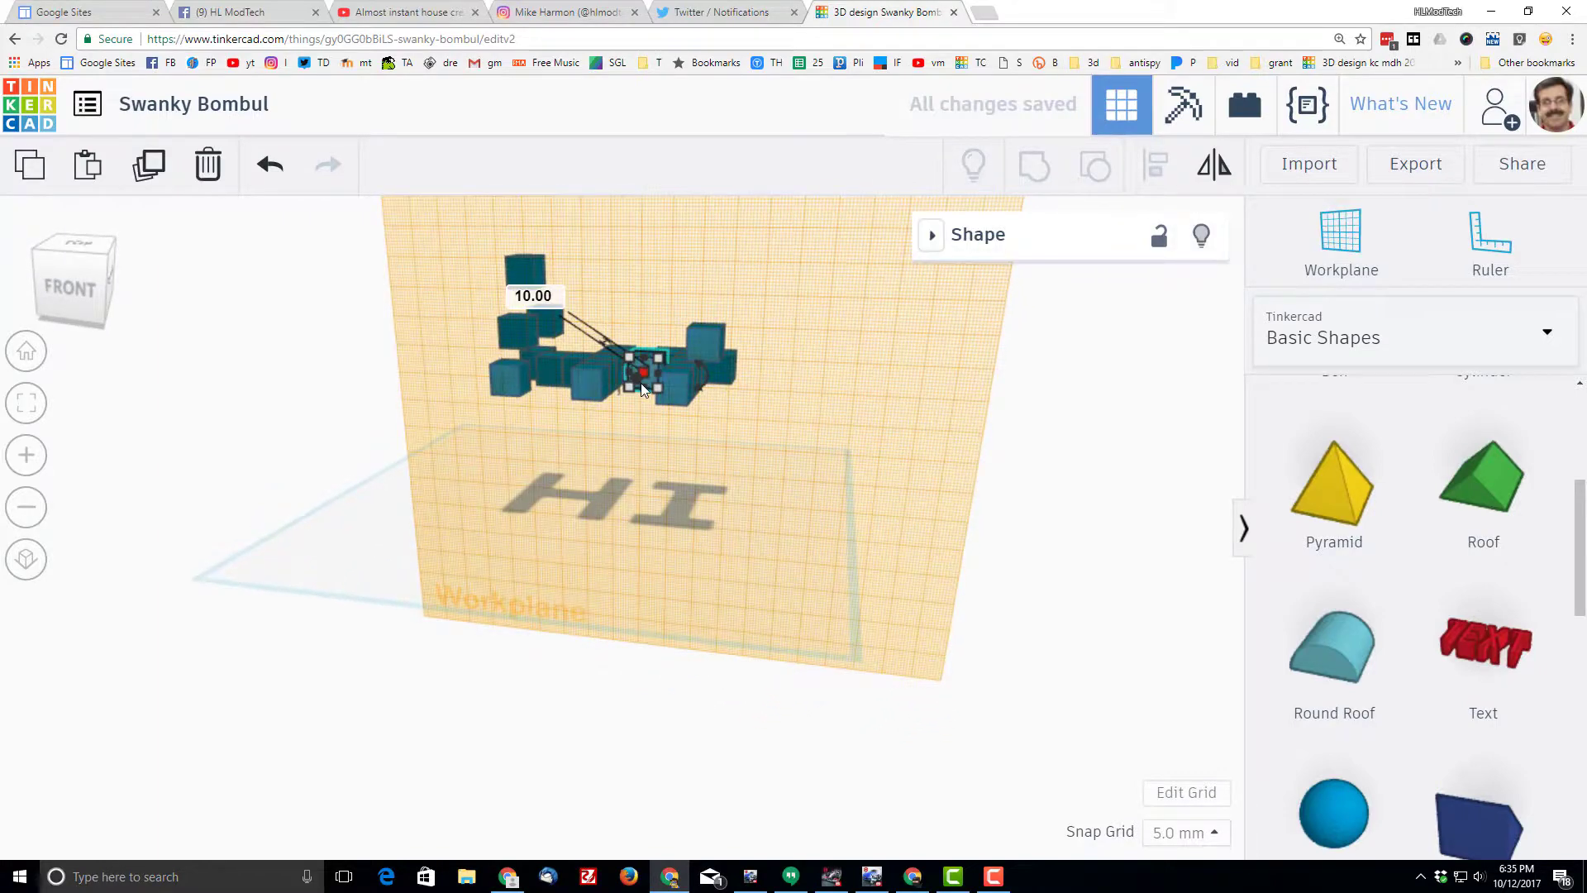
Step: Move a cube of the H up-right, then down-left, to vary its height
{"action": "right_click_drag", "start_coordinate": [688, 451], "coordinate": [909, 429]}
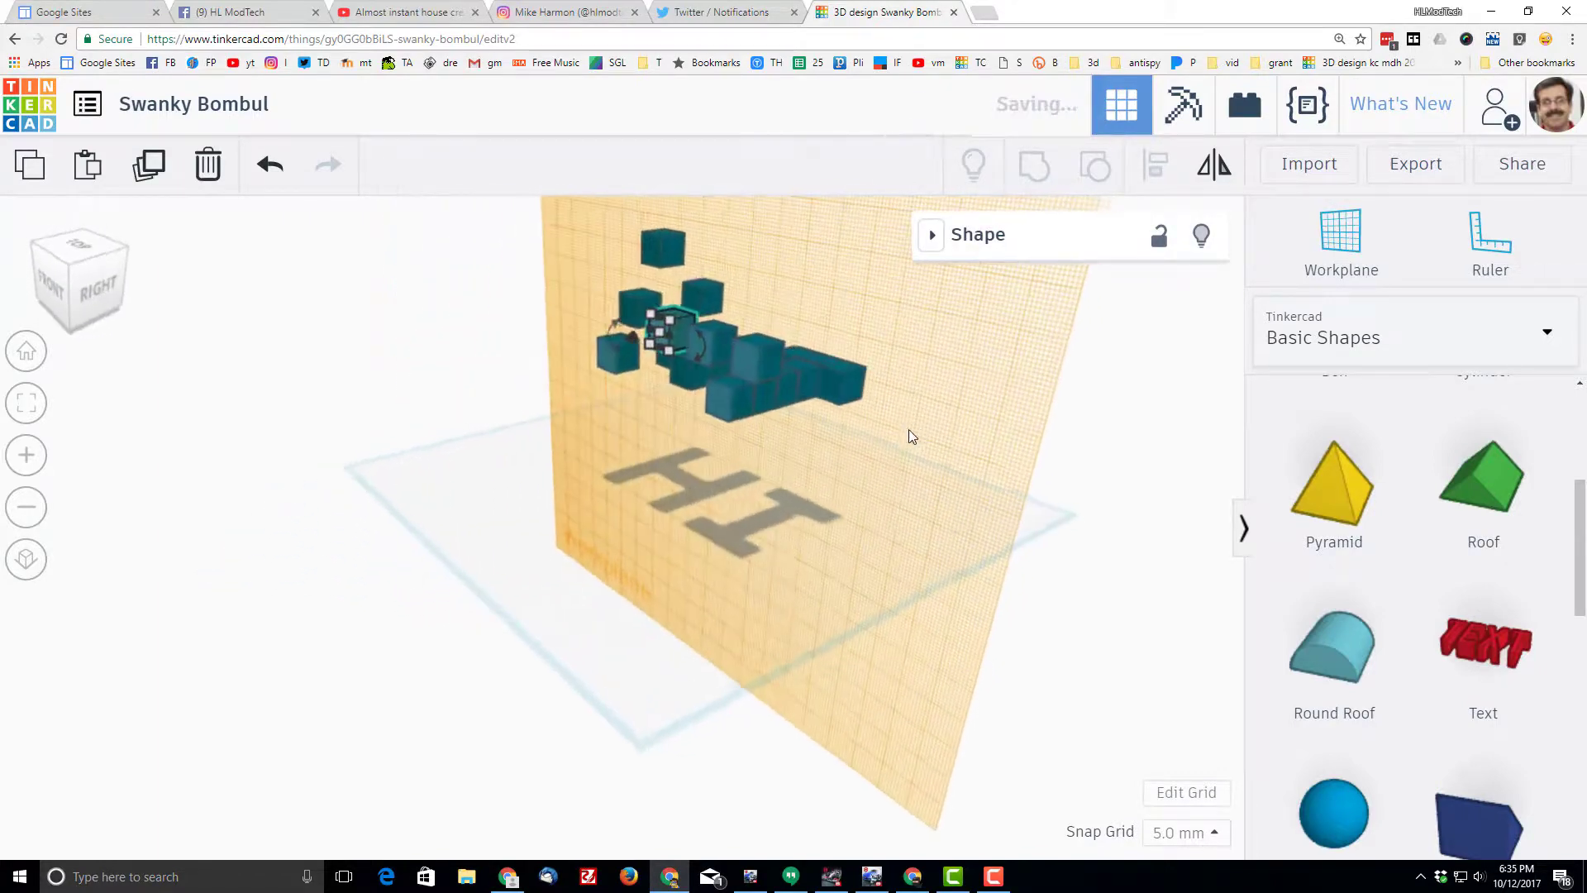
{"action": "left_click", "coordinate": [800, 383]}
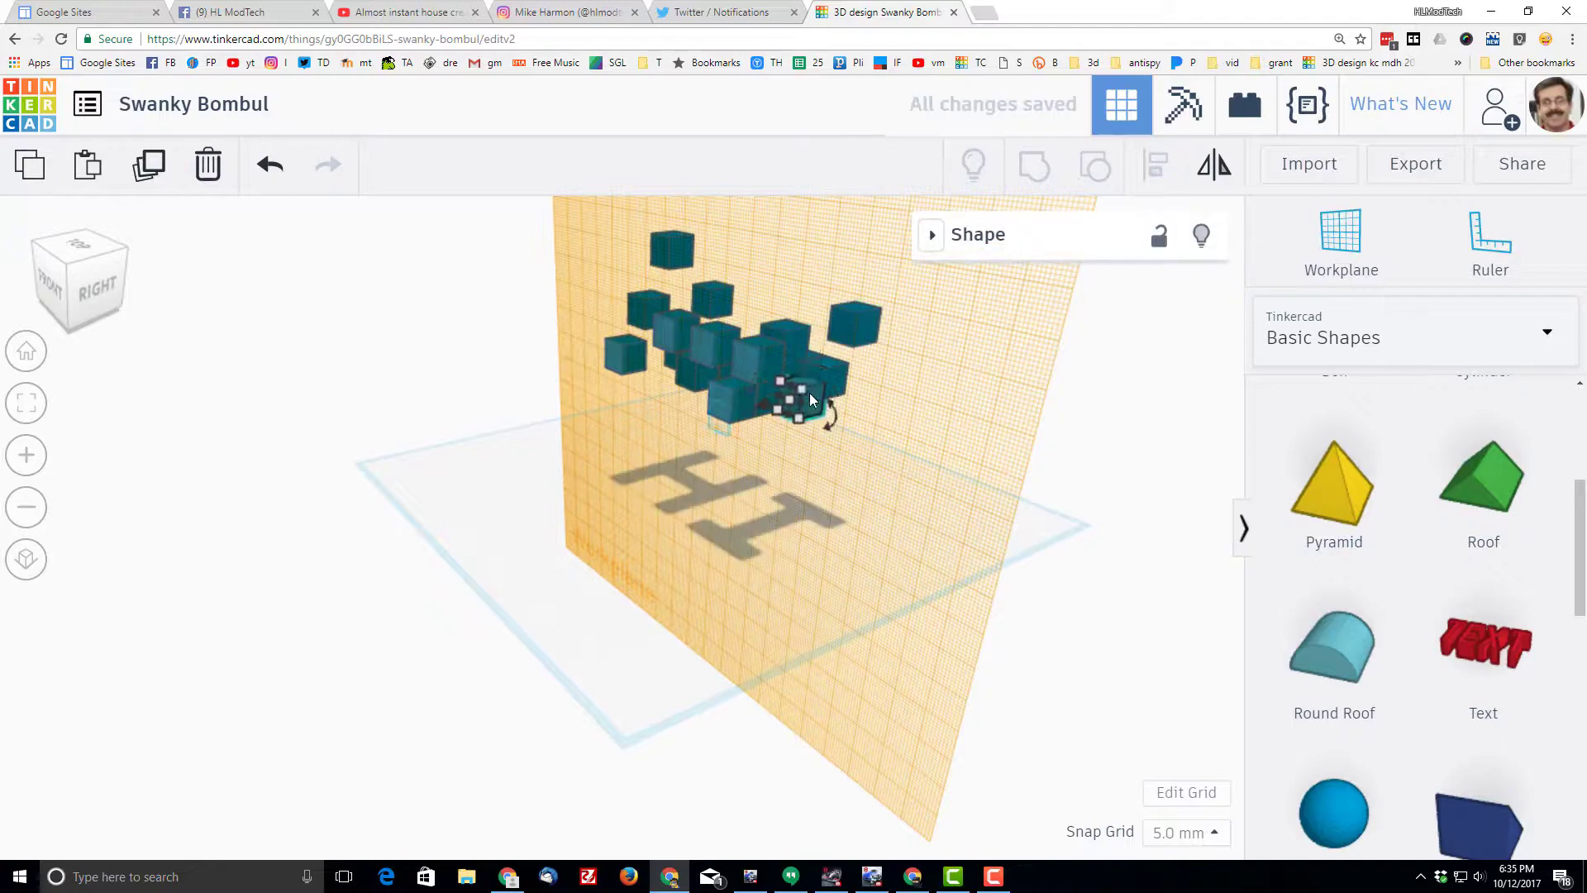
{"action": "right_click_drag", "start_coordinate": [809, 394], "coordinate": [746, 390]}
{"action": "left_click", "coordinate": [765, 385]}
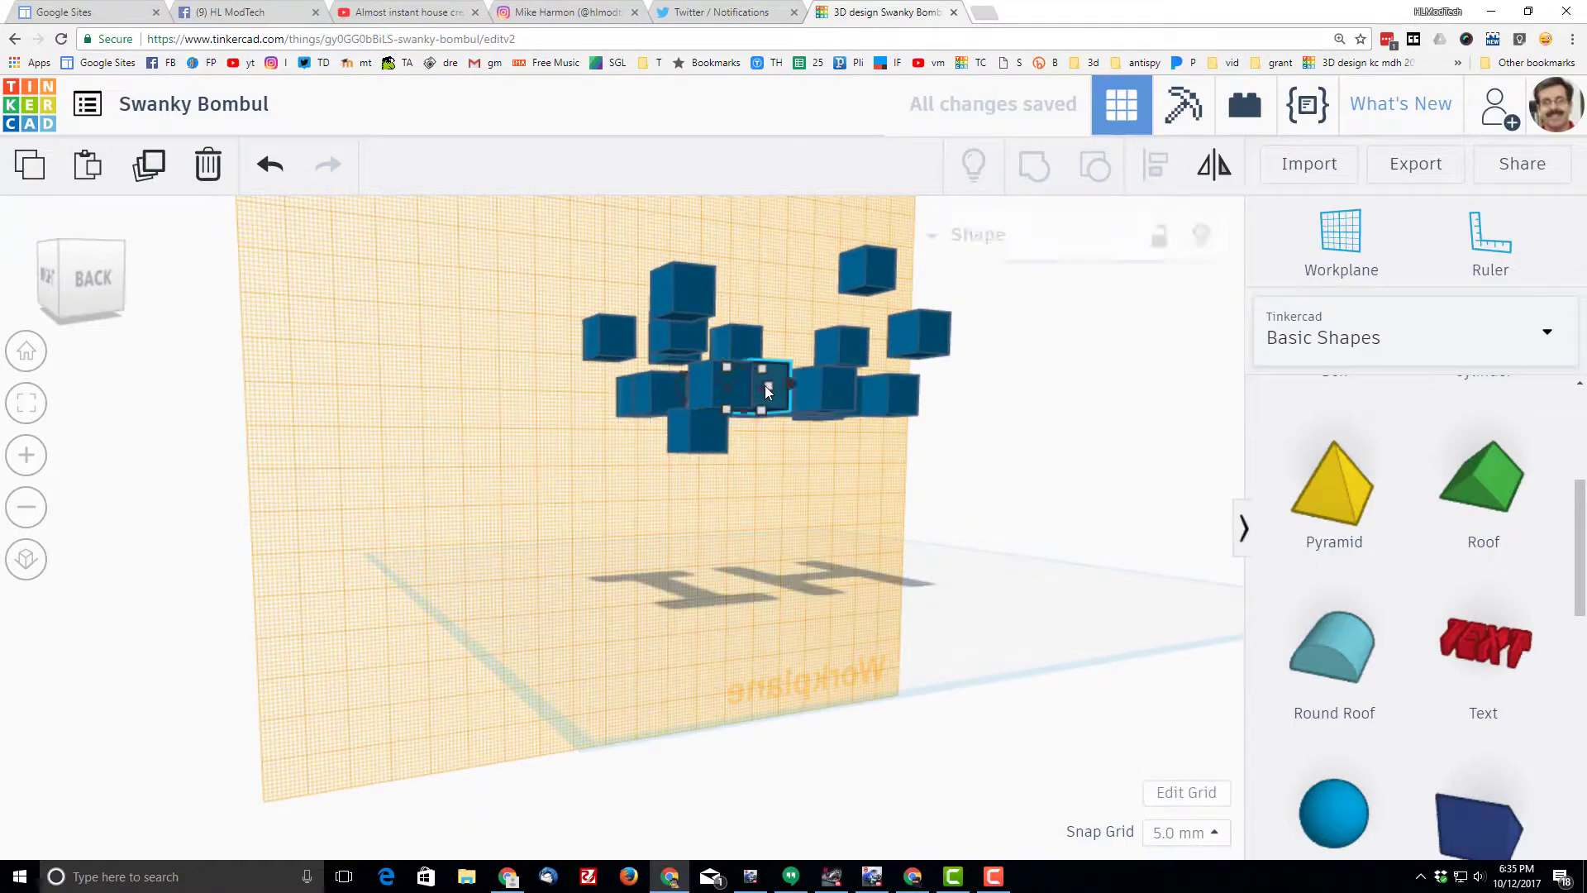
{"action": "right_click_drag", "start_coordinate": [834, 448], "coordinate": [608, 588]}
{"action": "left_click_drag", "start_coordinate": [607, 588], "coordinate": [673, 562]}
{"action": "right_click_drag", "start_coordinate": [673, 562], "coordinate": [622, 521]}
{"action": "left_click_drag", "start_coordinate": [581, 372], "coordinate": [646, 444]}
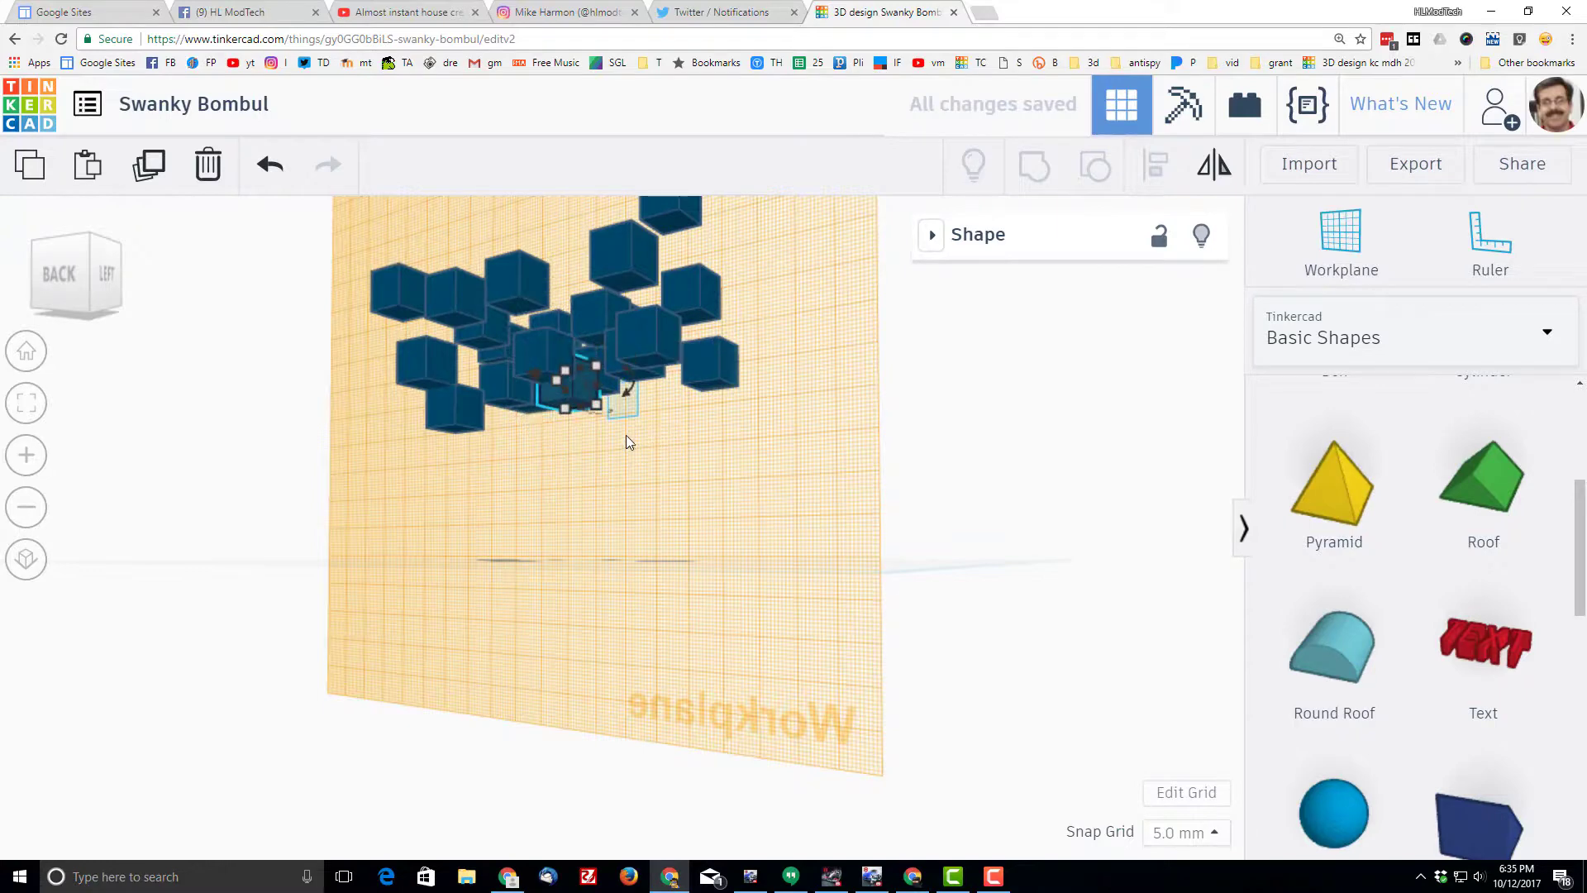
{"action": "right_click_drag", "start_coordinate": [623, 439], "coordinate": [298, 542]}
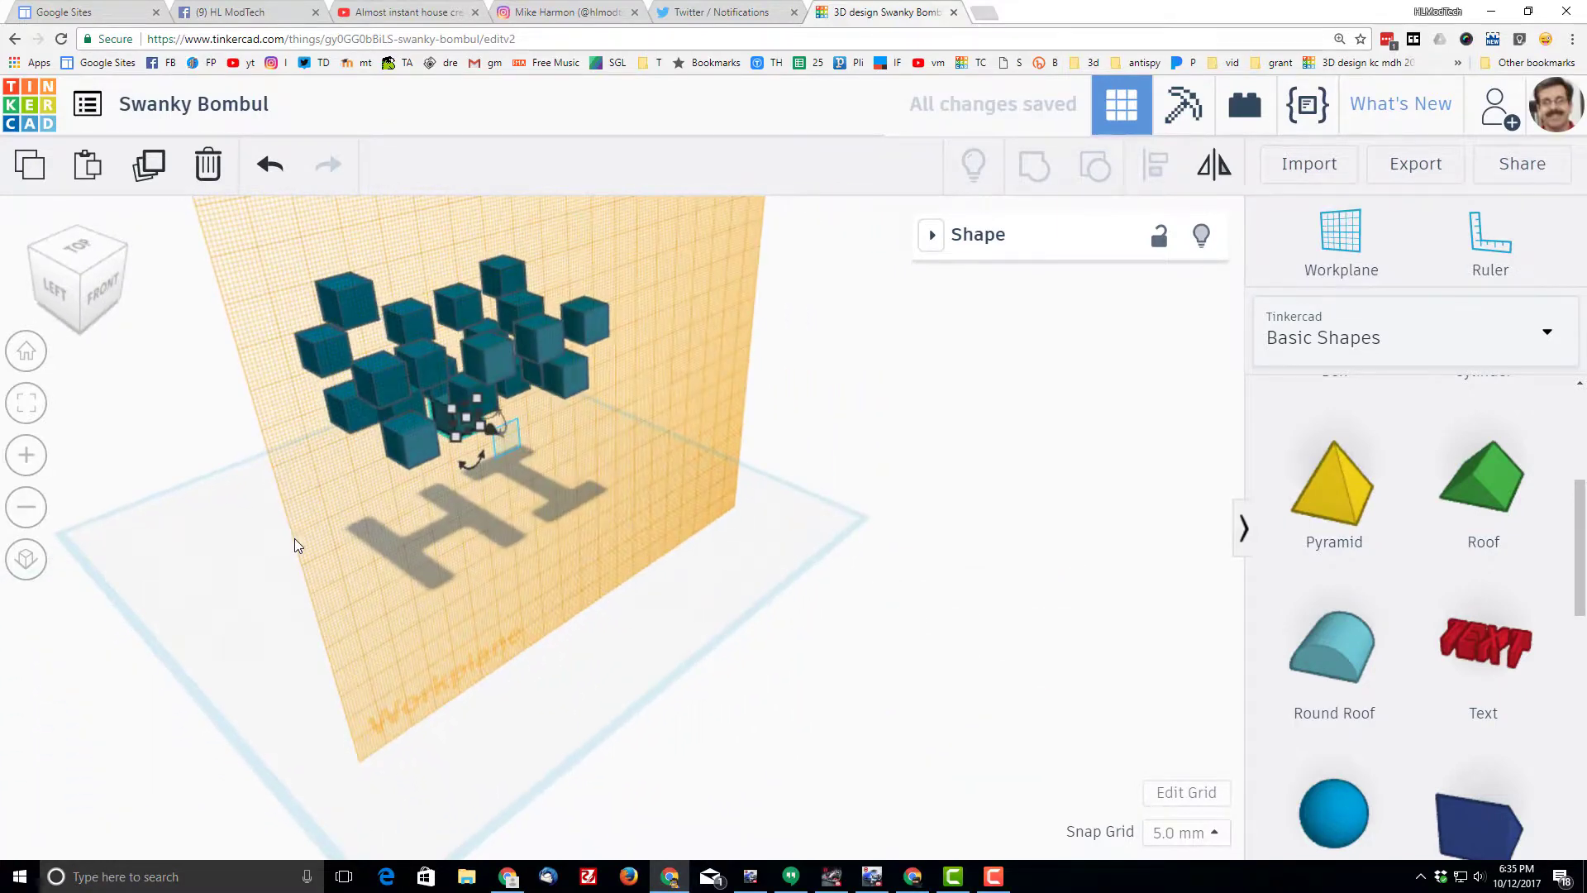
Step: Reset the workplane flat onto the default grid with W
{"action": "key", "text": "w"}
{"action": "left_click", "coordinate": [668, 676]}
{"action": "right_click_drag", "start_coordinate": [691, 693], "coordinate": [542, 607]}
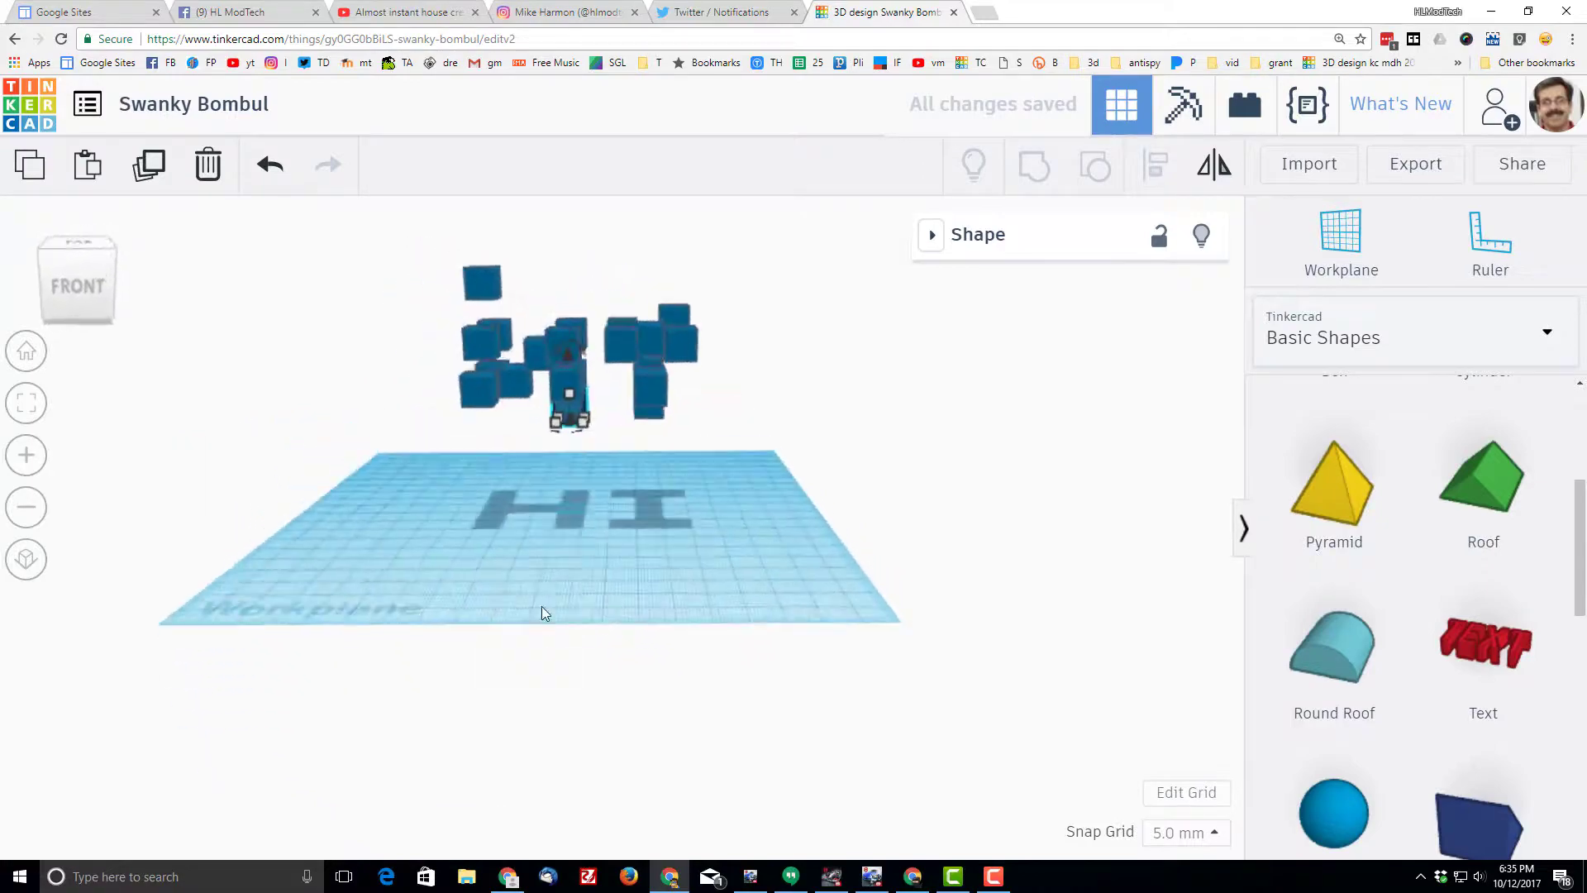
{"action": "scroll", "coordinate": [645, 472], "scroll_direction": "up", "scroll_amount": 3}
{"action": "right_click_drag", "start_coordinate": [638, 469], "coordinate": [500, 429]}
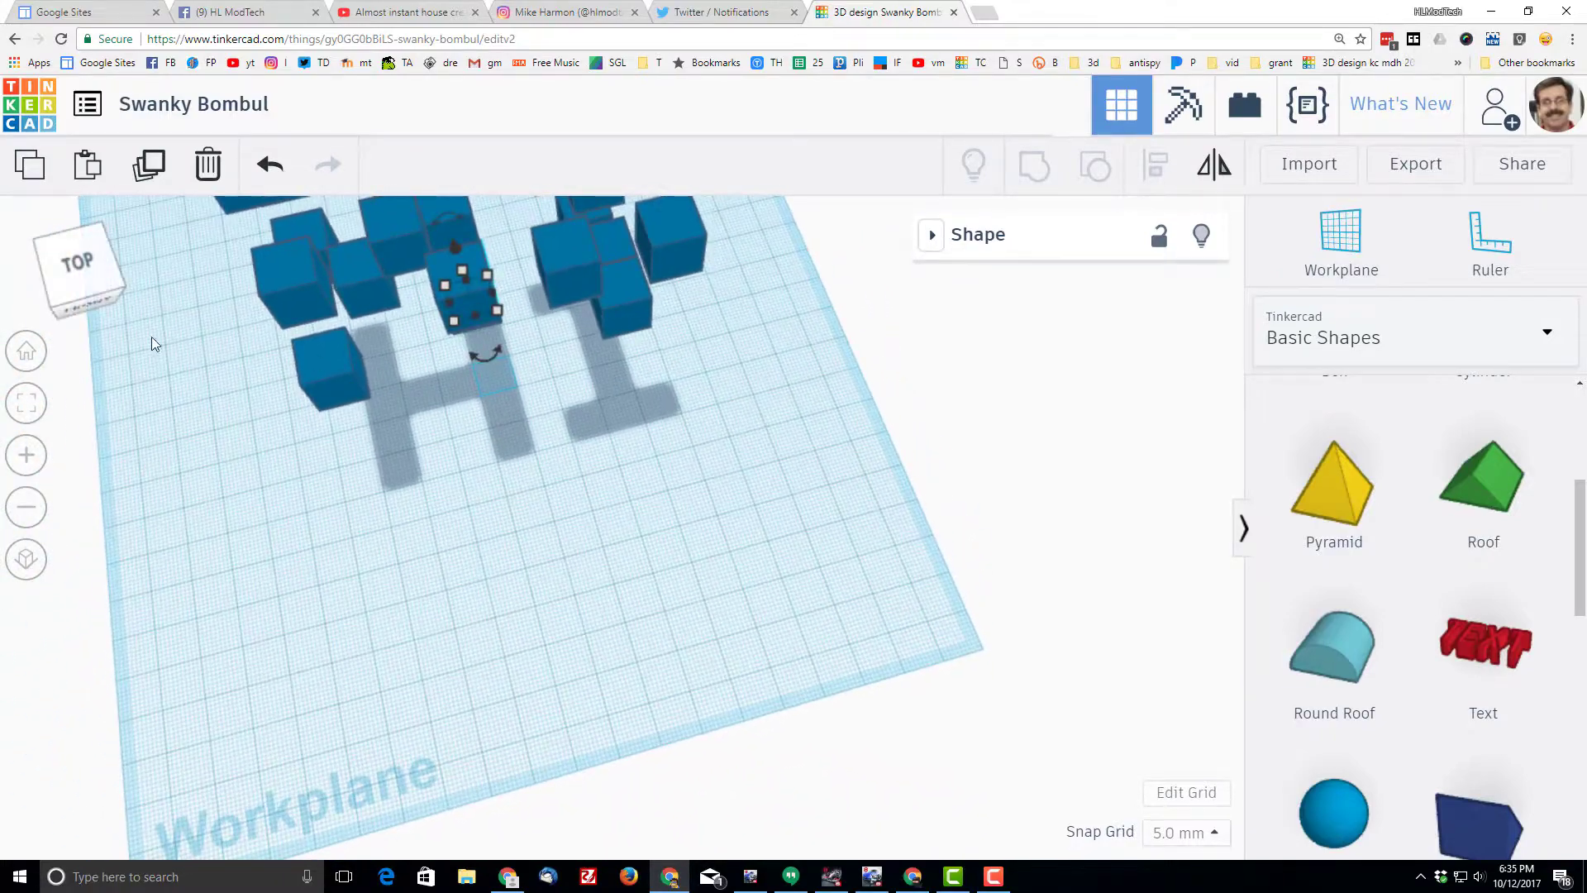
Step: Check the HI shadow from the top view and the Home view
{"action": "left_click", "coordinate": [93, 261]}
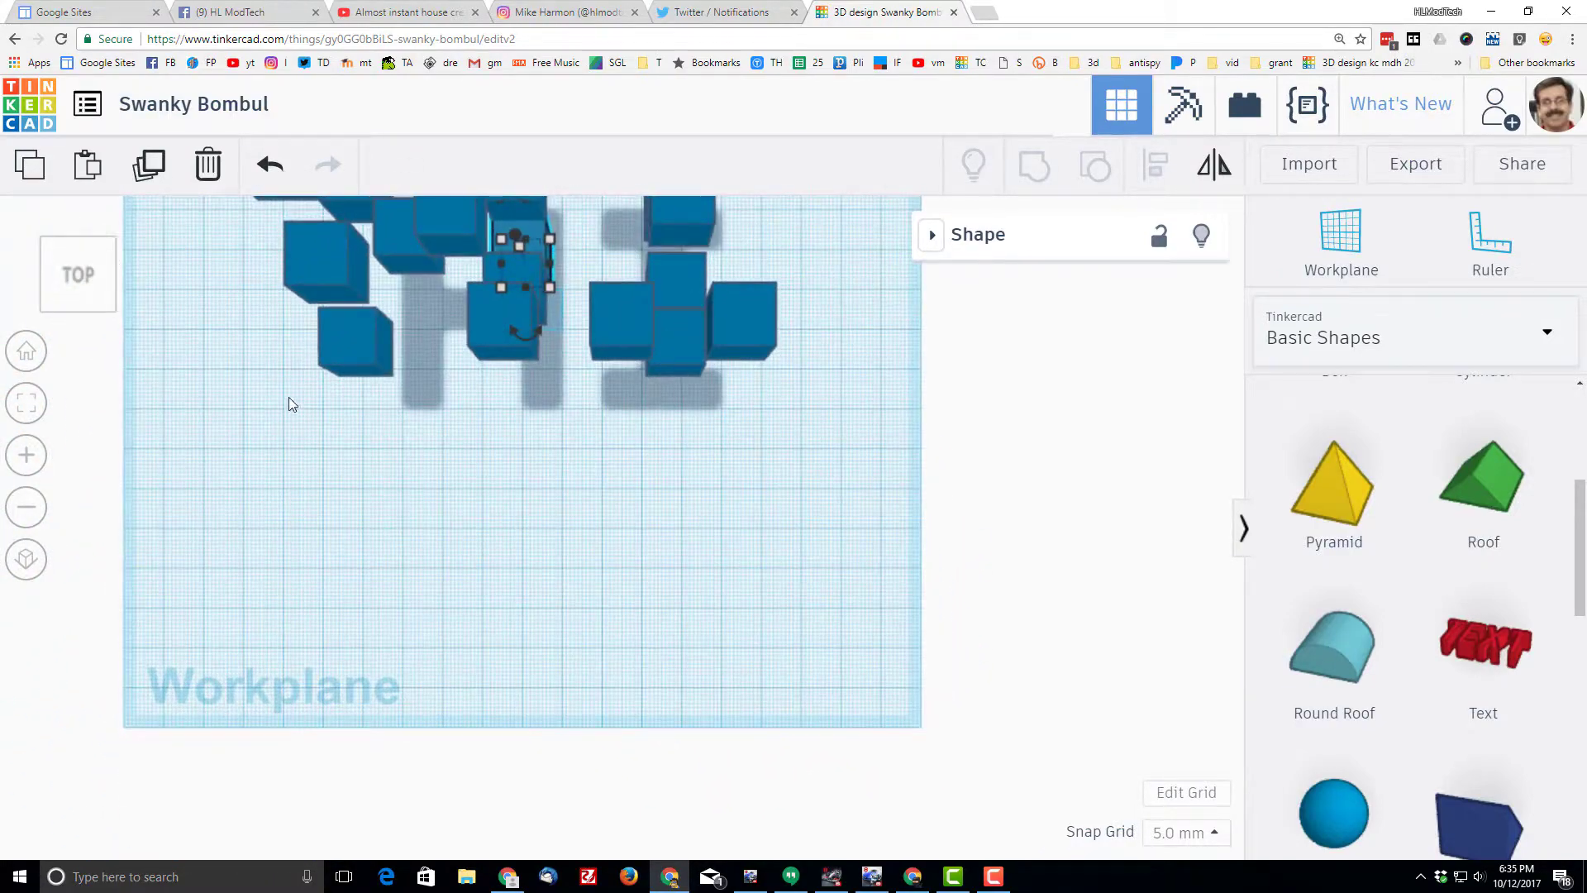
{"action": "middle_click_drag", "start_coordinate": [854, 353], "coordinate": [964, 545]}
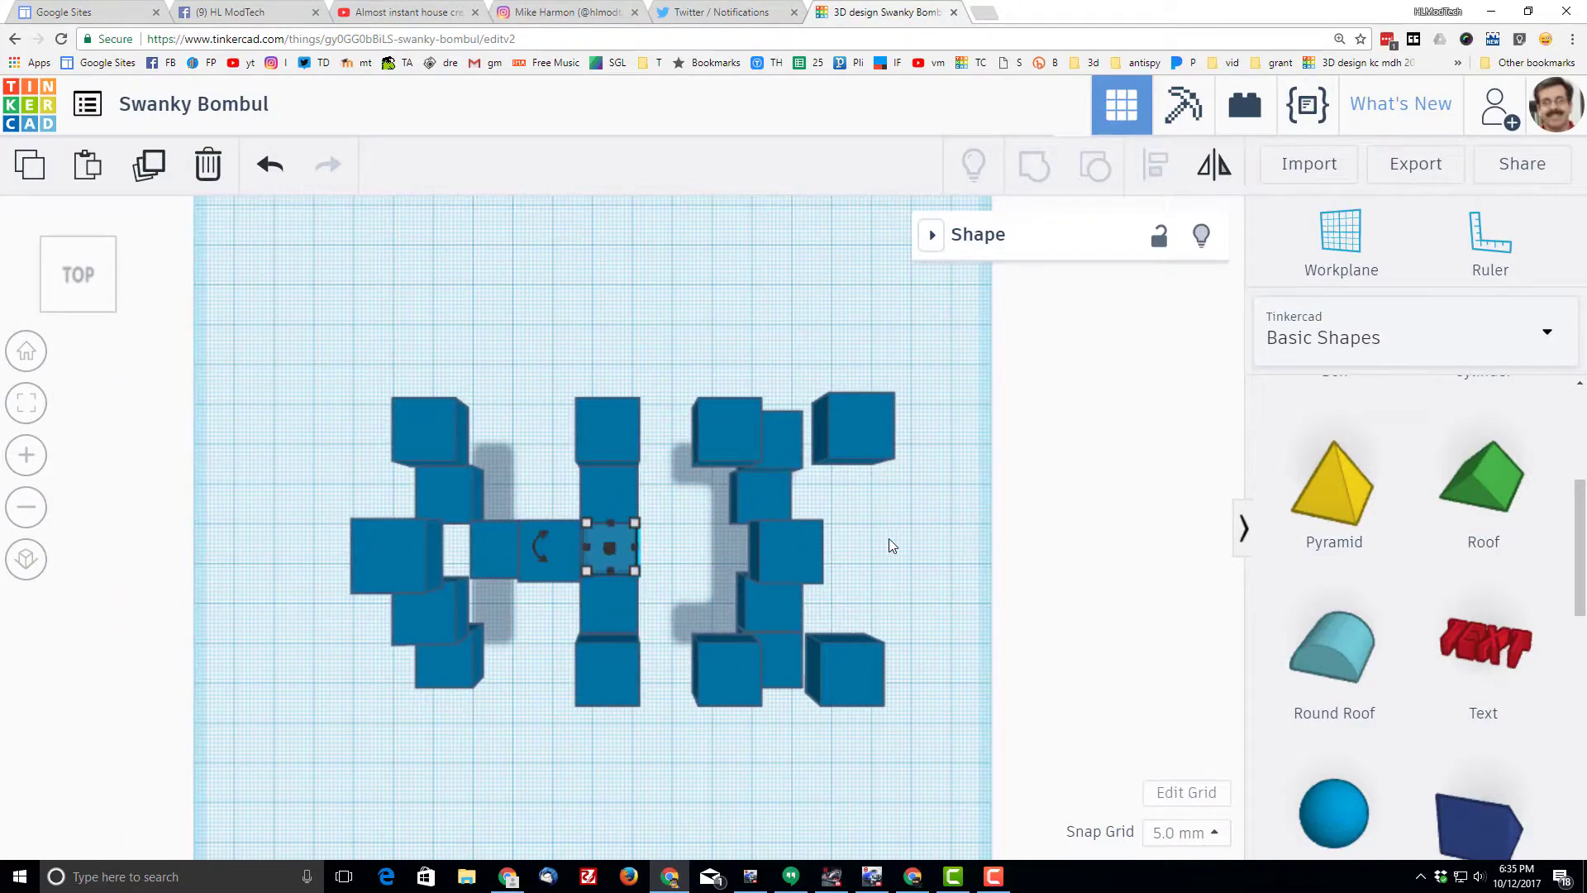
{"action": "scroll", "coordinate": [859, 536], "scroll_direction": "down", "scroll_amount": 3}
{"action": "scroll", "coordinate": [810, 531], "scroll_direction": "up", "scroll_amount": 3}
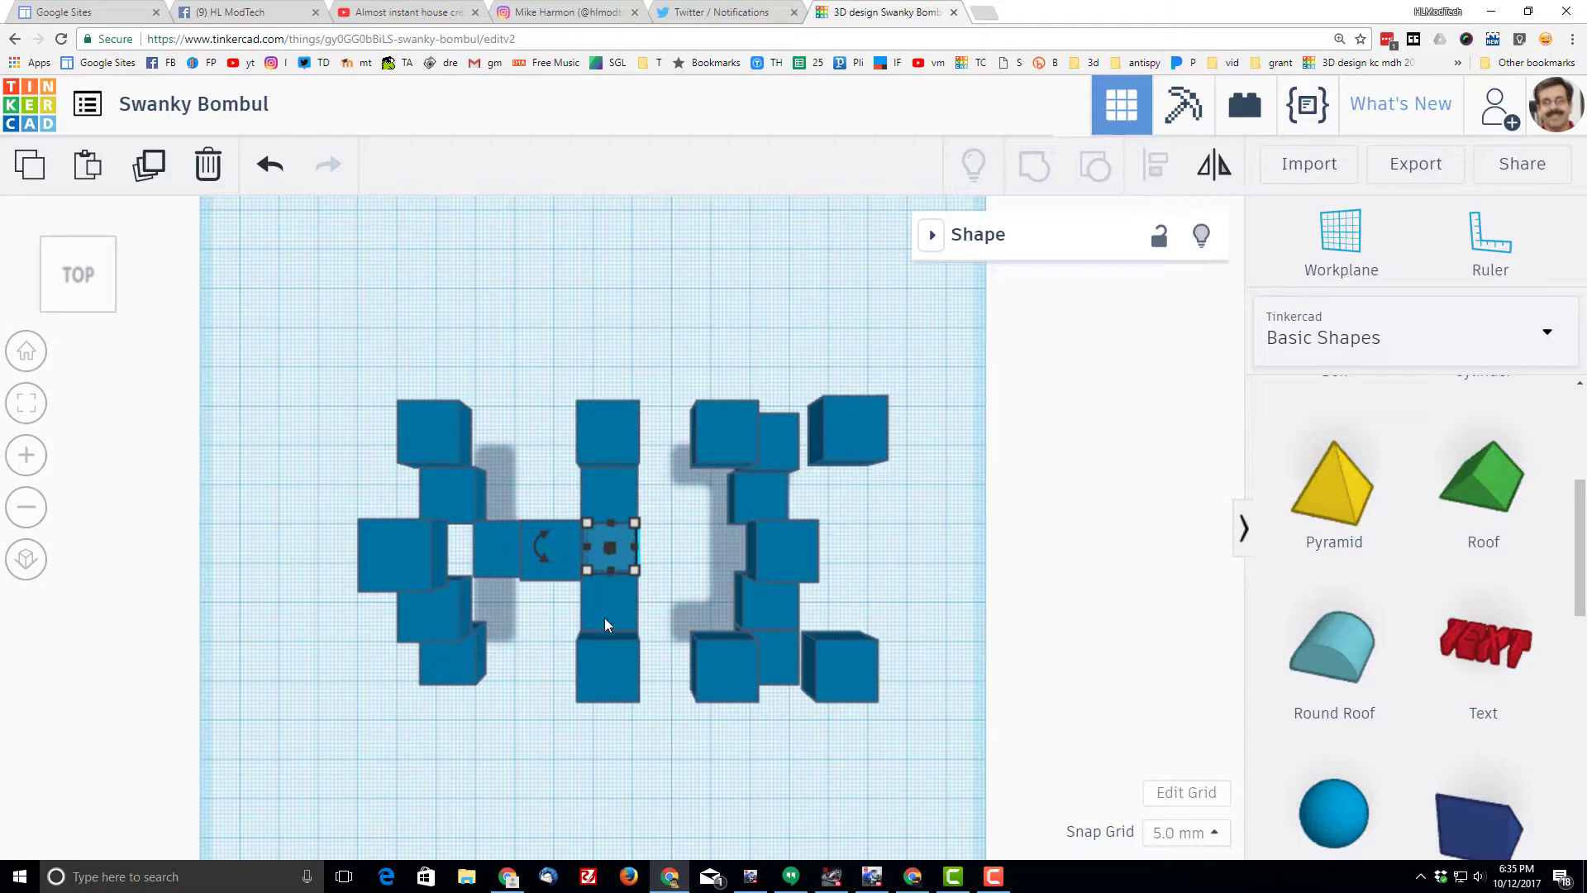
{"action": "left_click", "coordinate": [26, 353]}
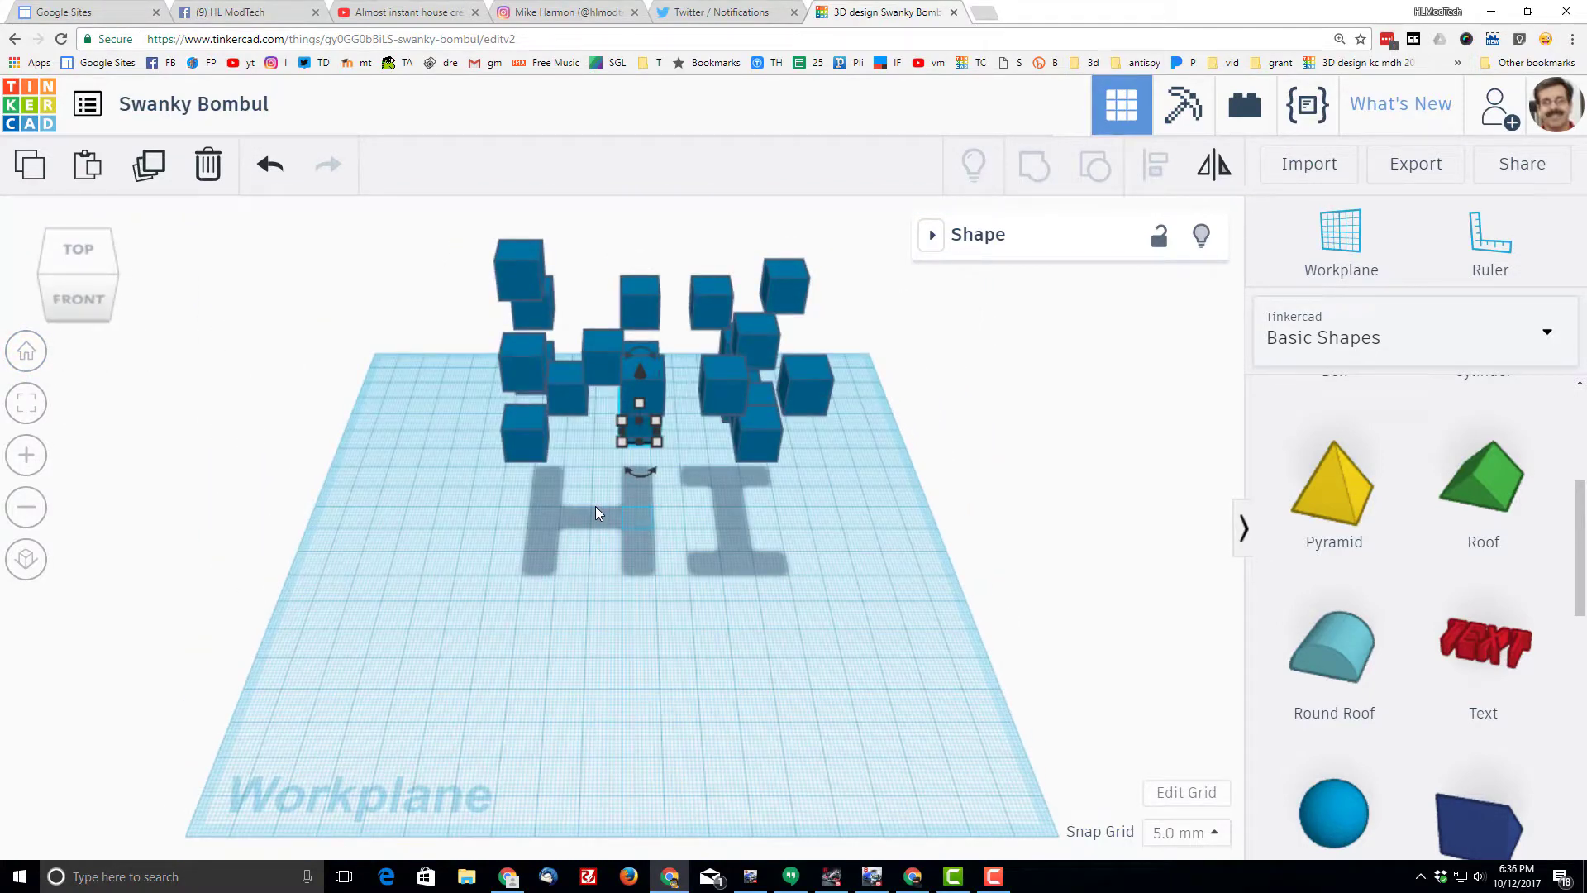
{"action": "left_click", "coordinate": [83, 251]}
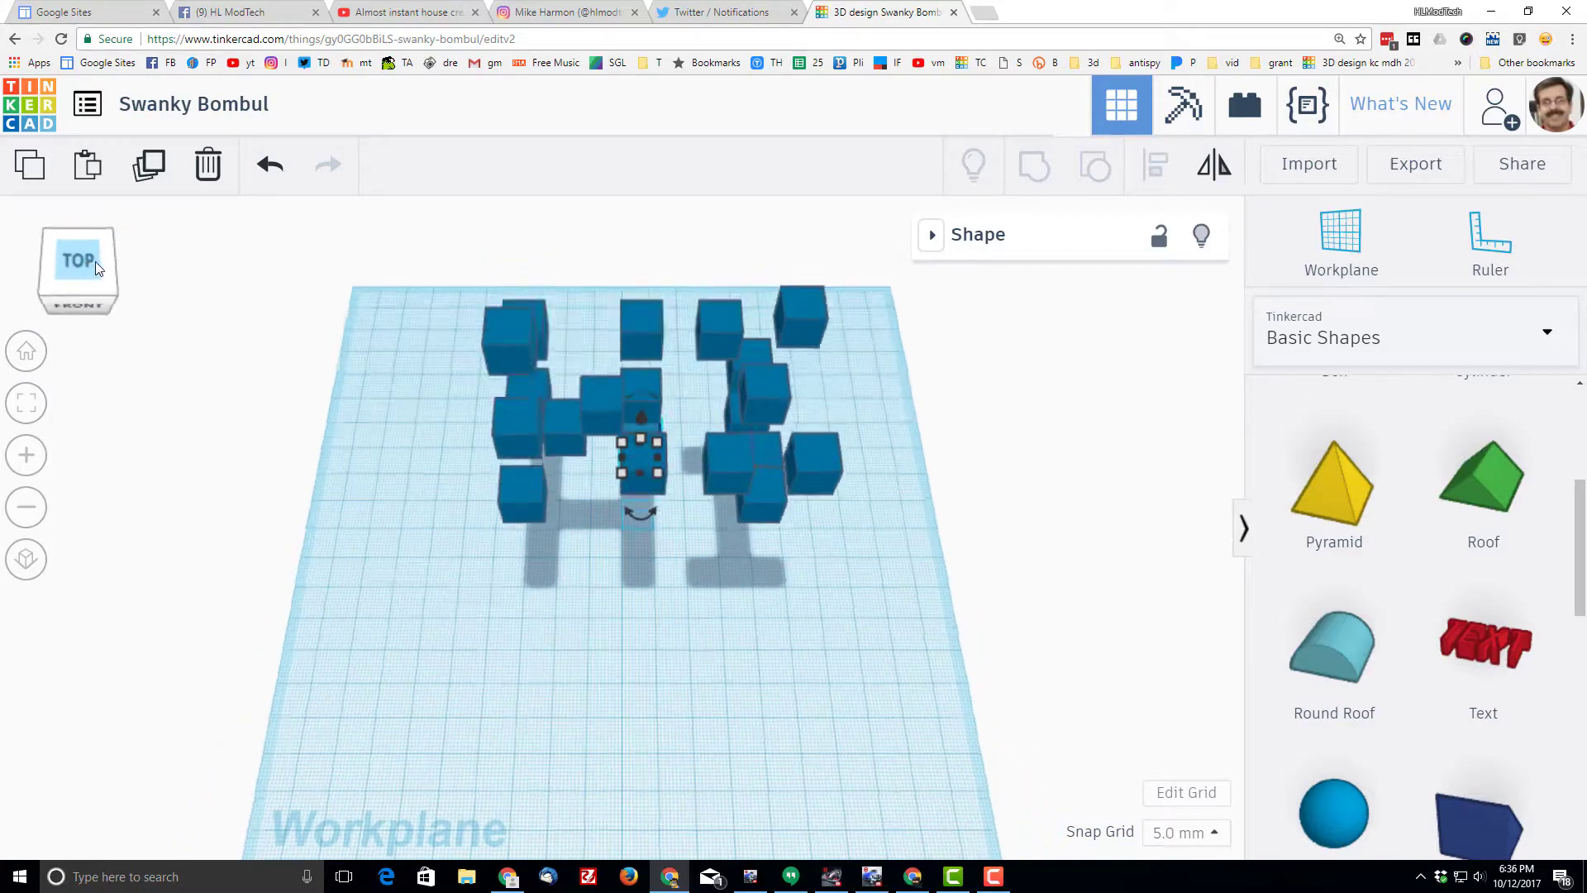